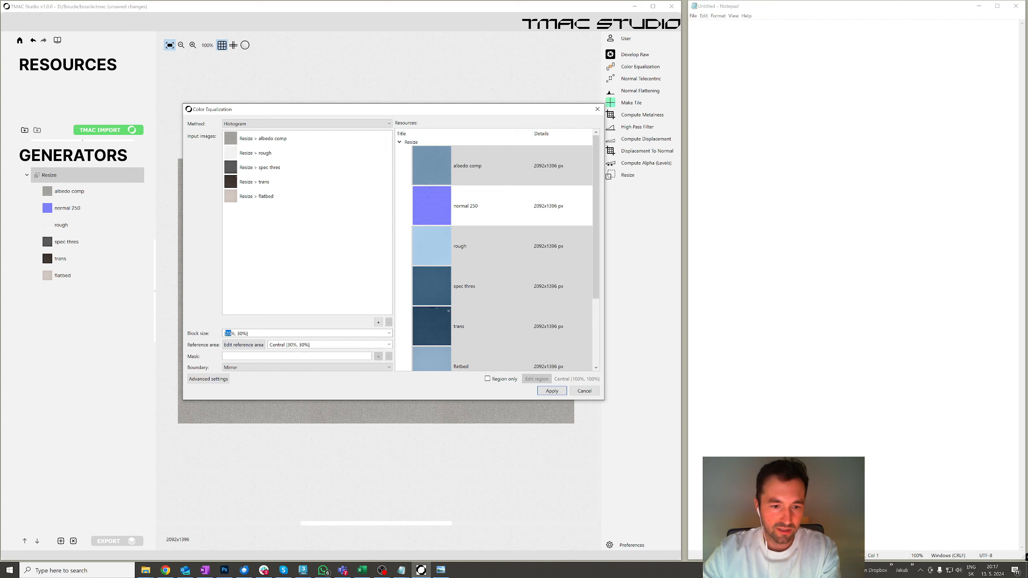
Step: Set the Color Equalization block size to 7%, 10%
{"action": "type", "text": "7, 10"}
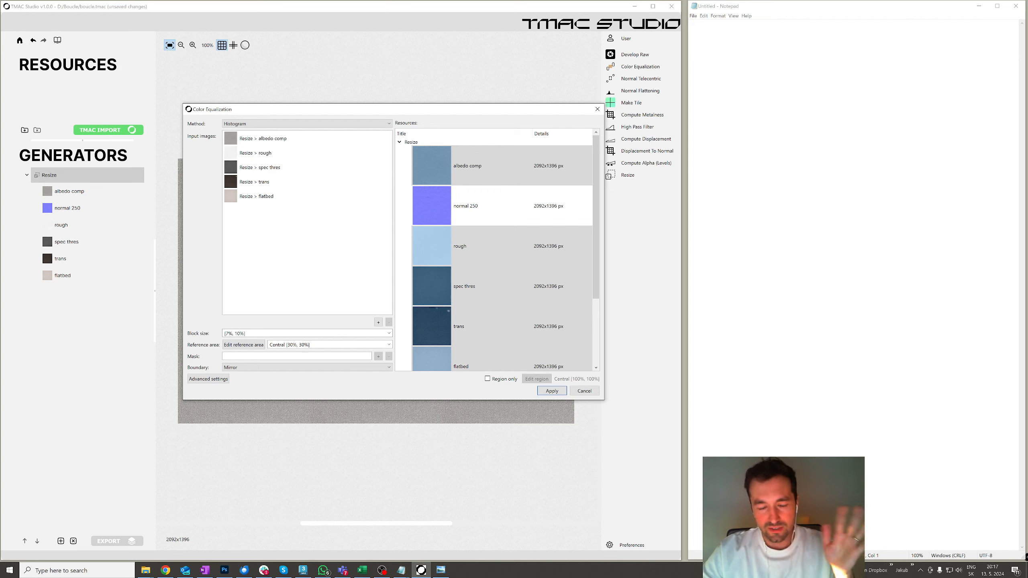
{"action": "triple_click", "coordinate": [228, 333]}
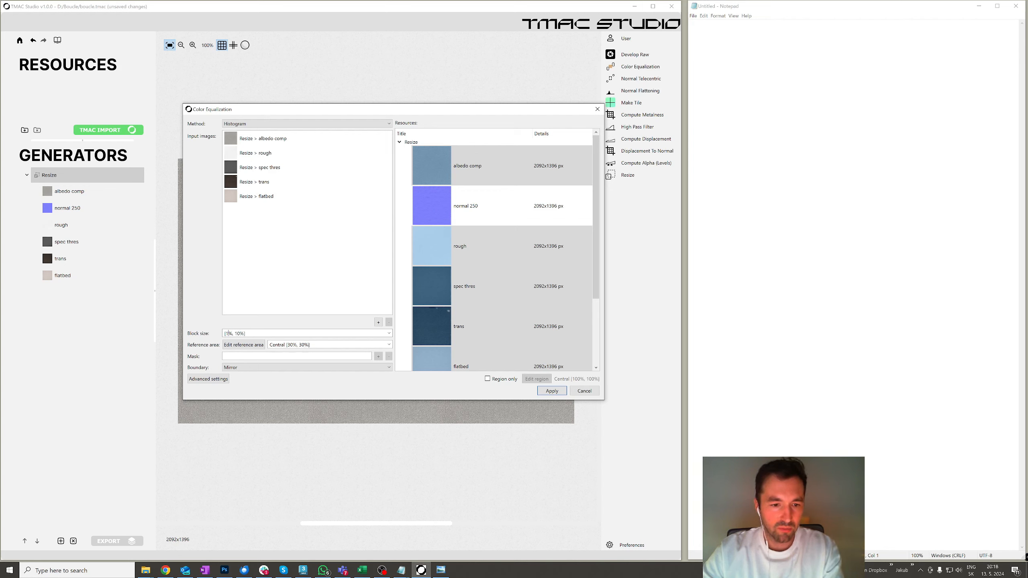
{"action": "type", "text": "1, 1"}
Step: Try resized and floating reference areas on albedo comp, and apply a central reference area of 30%, 29.9%
{"action": "left_click", "coordinate": [243, 345]}
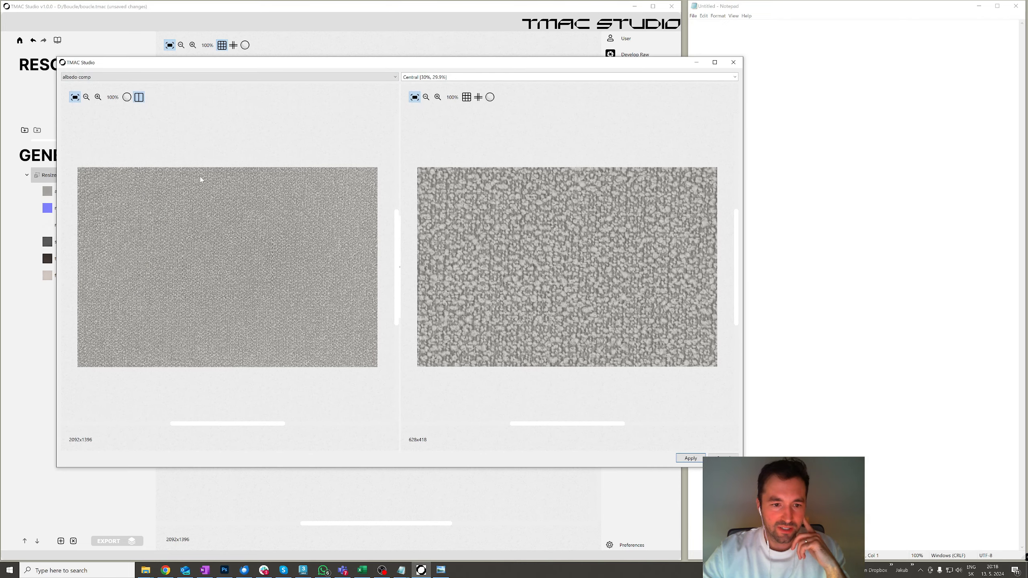
{"action": "left_click_drag", "start_coordinate": [273, 257], "coordinate": [249, 228]}
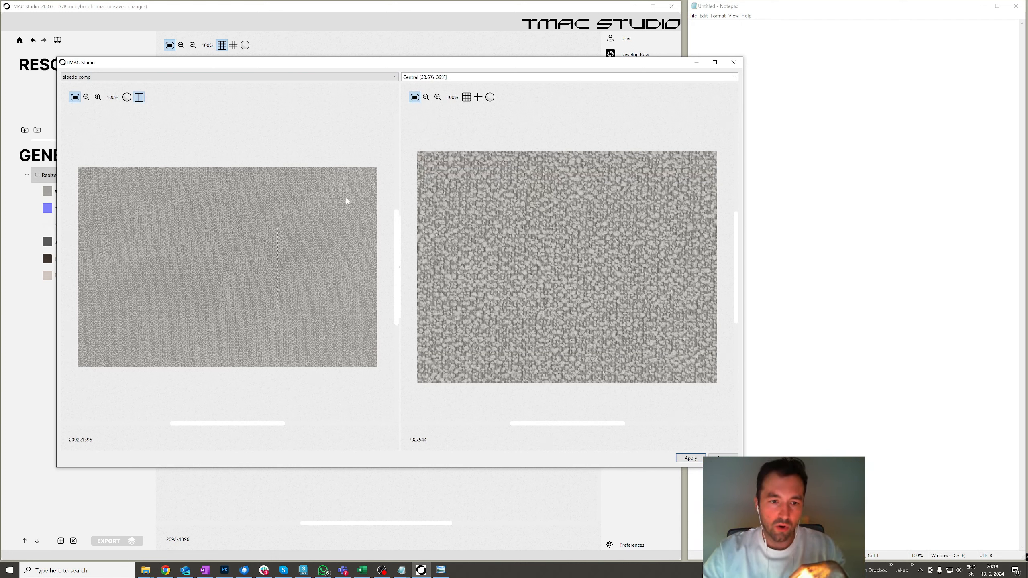
{"action": "left_click", "coordinate": [482, 77]}
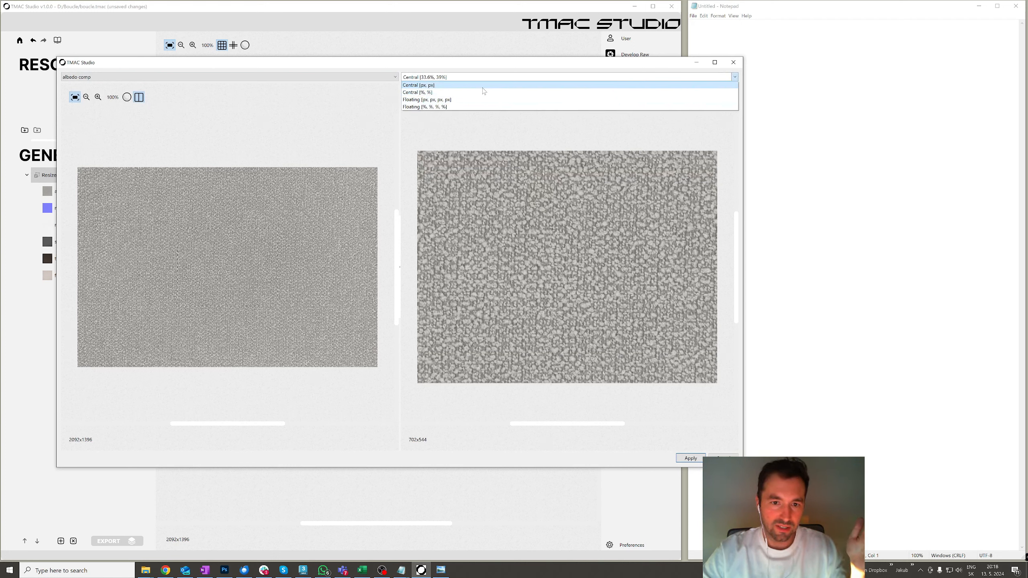
{"action": "left_click", "coordinate": [425, 106]}
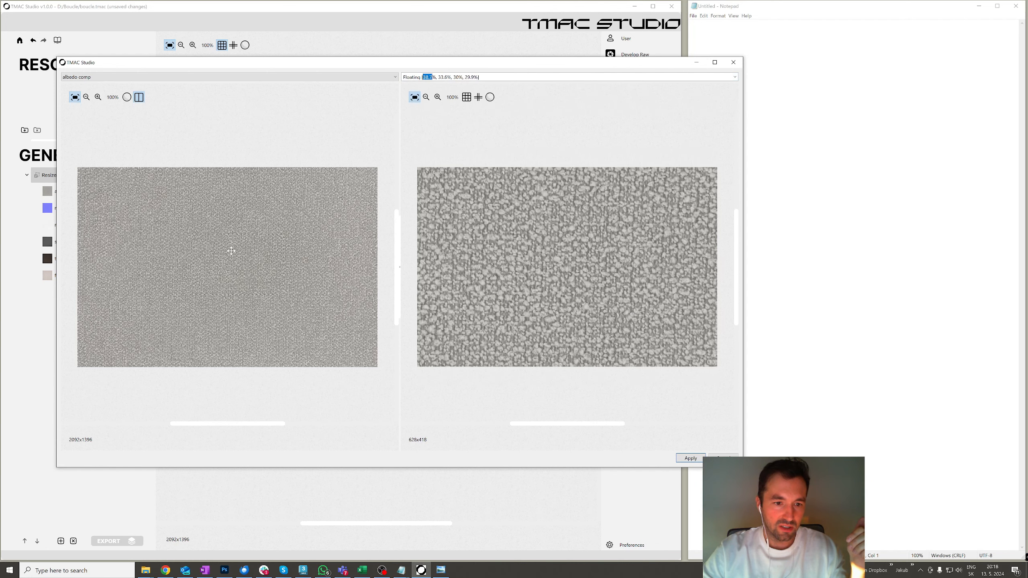
{"action": "left_click_drag", "start_coordinate": [231, 251], "coordinate": [219, 253]}
{"action": "left_click", "coordinate": [735, 77]}
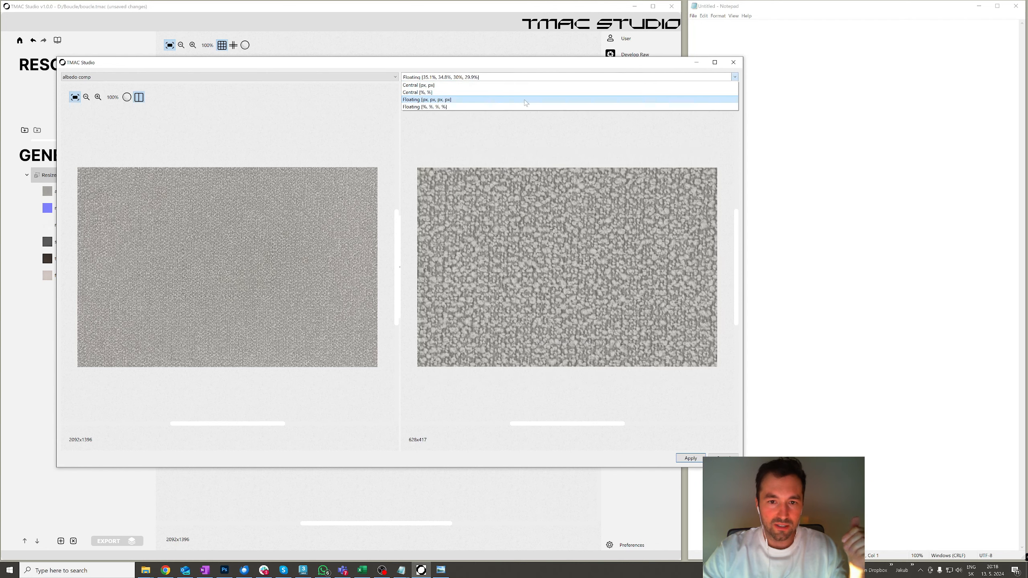
{"action": "left_click", "coordinate": [447, 92]}
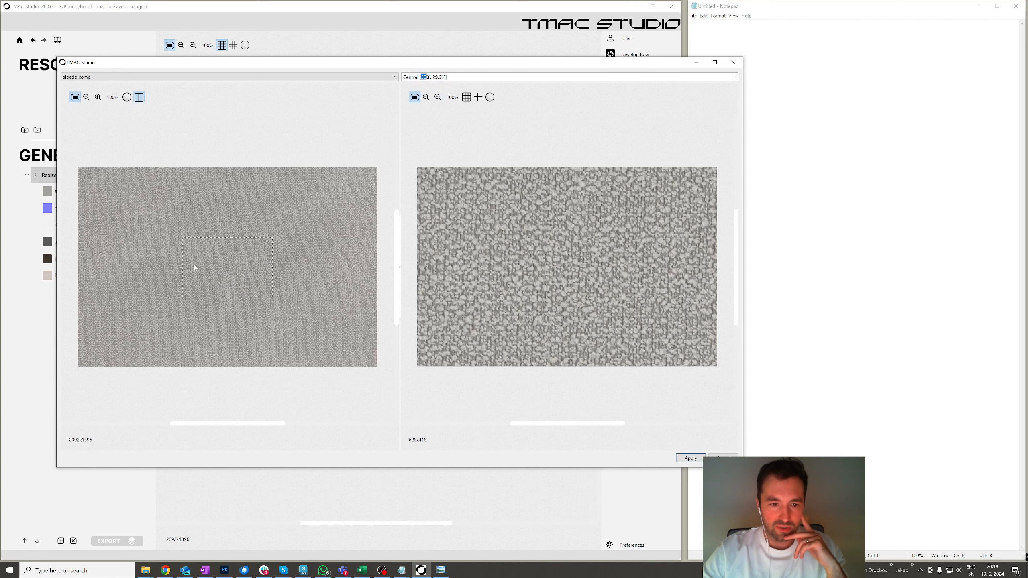
{"action": "left_click", "coordinate": [688, 459]}
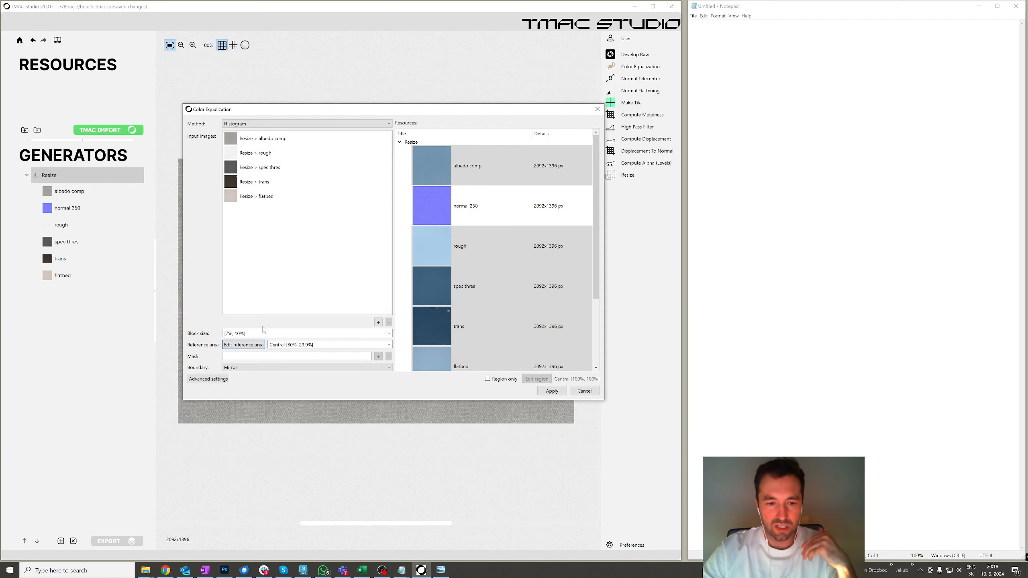
Step: Run the histogram Color Equalization on the resized albedo comp, rough, spec thres, trans and flatbed maps
{"action": "left_click", "coordinate": [283, 139]}
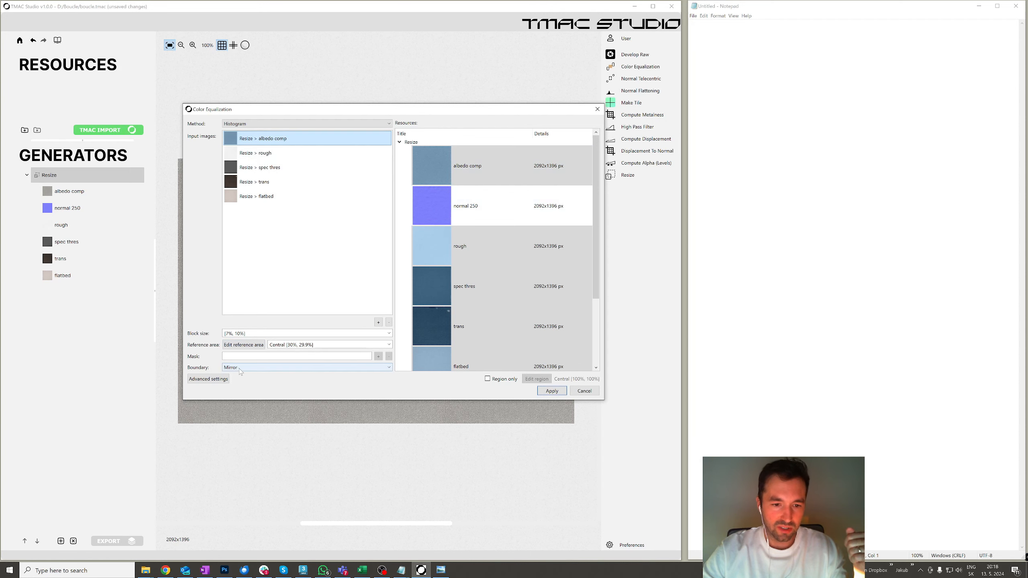
{"action": "left_click", "coordinate": [551, 391]}
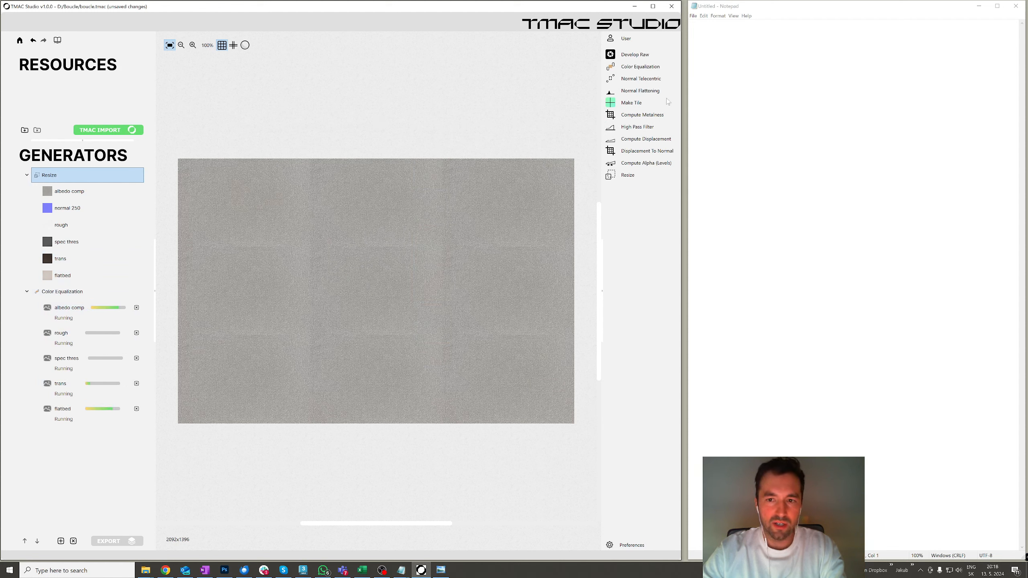
Step: Examine the Color Equalization method and the Normal Flattening normalization and segment options without applying either
{"action": "left_click", "coordinate": [632, 67]}
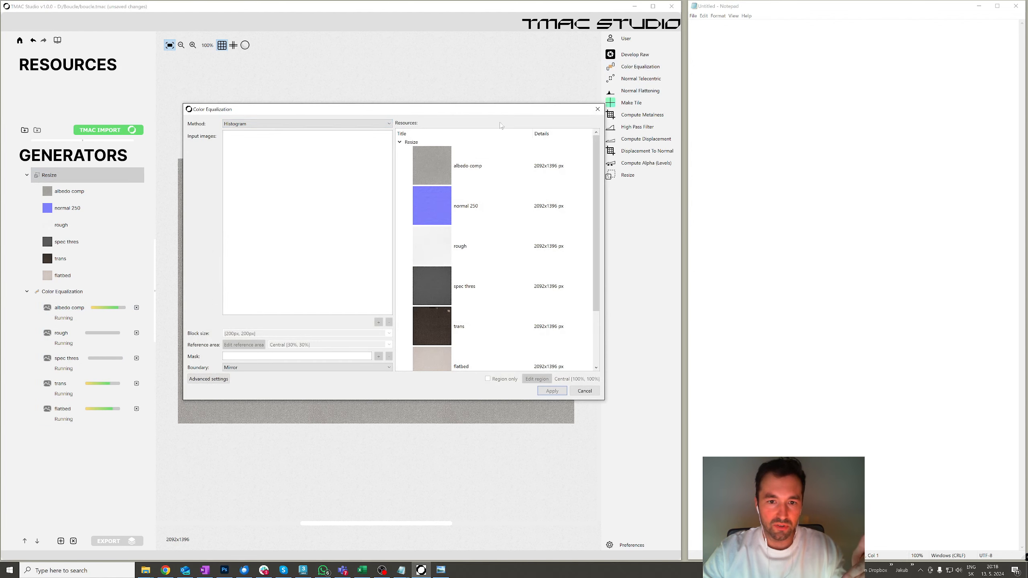
{"action": "left_click", "coordinate": [300, 123]}
{"action": "left_click", "coordinate": [598, 109]}
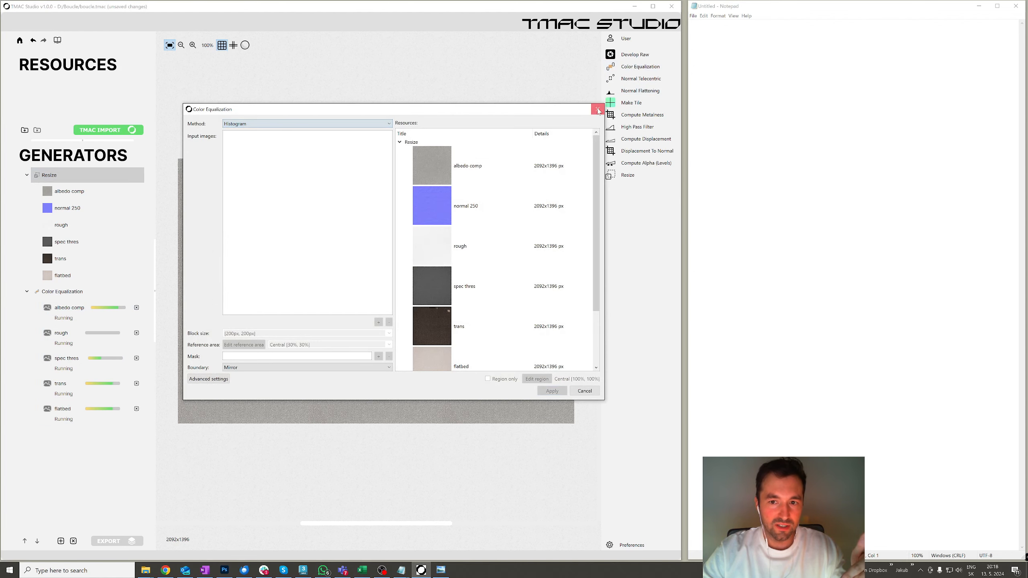
{"action": "left_click", "coordinate": [598, 109]}
{"action": "left_click", "coordinate": [639, 90]}
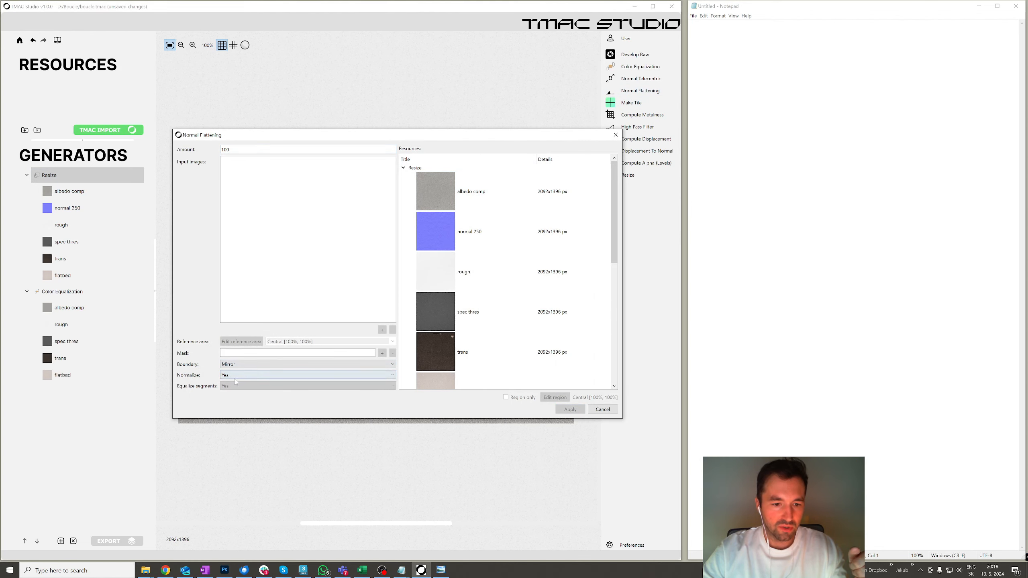
{"action": "left_click", "coordinate": [254, 375]}
{"action": "left_click", "coordinate": [226, 390]}
{"action": "left_click", "coordinate": [602, 410]}
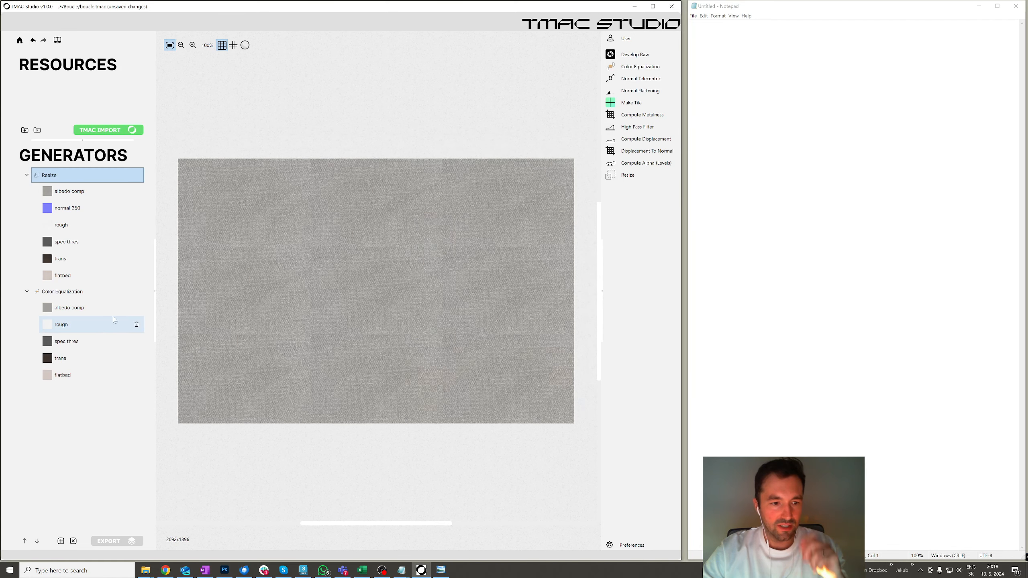
Step: Compare the resized and color-equalized albedo comp maps in the tiled preview, checking the seams closely with tile borders shown
{"action": "left_click", "coordinate": [92, 190]}
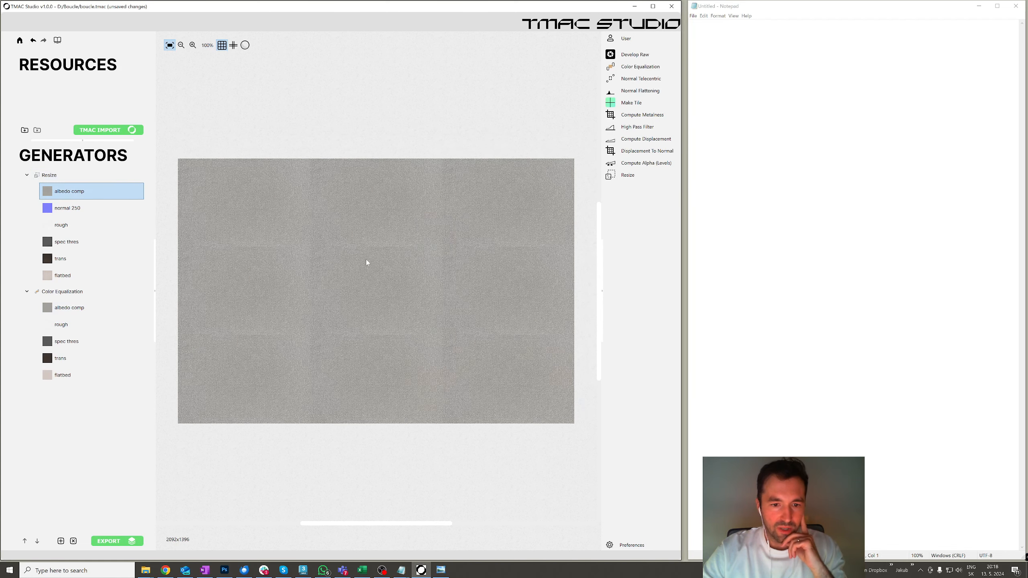
{"action": "left_click", "coordinate": [81, 308]}
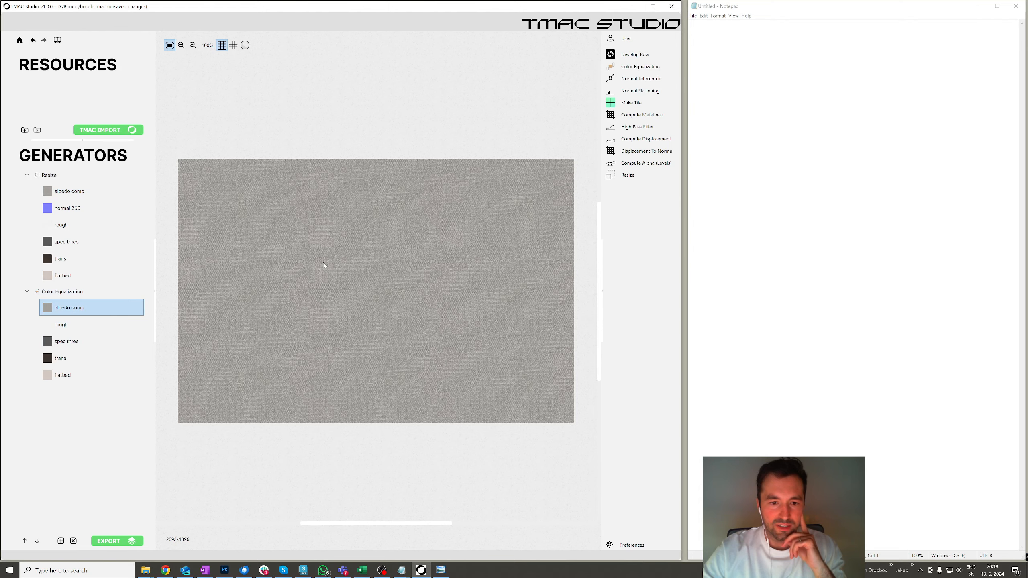
{"action": "scroll", "coordinate": [312, 263], "scroll_direction": "up", "scroll_amount": 5}
{"action": "scroll", "coordinate": [318, 275], "scroll_direction": "down", "scroll_amount": 6}
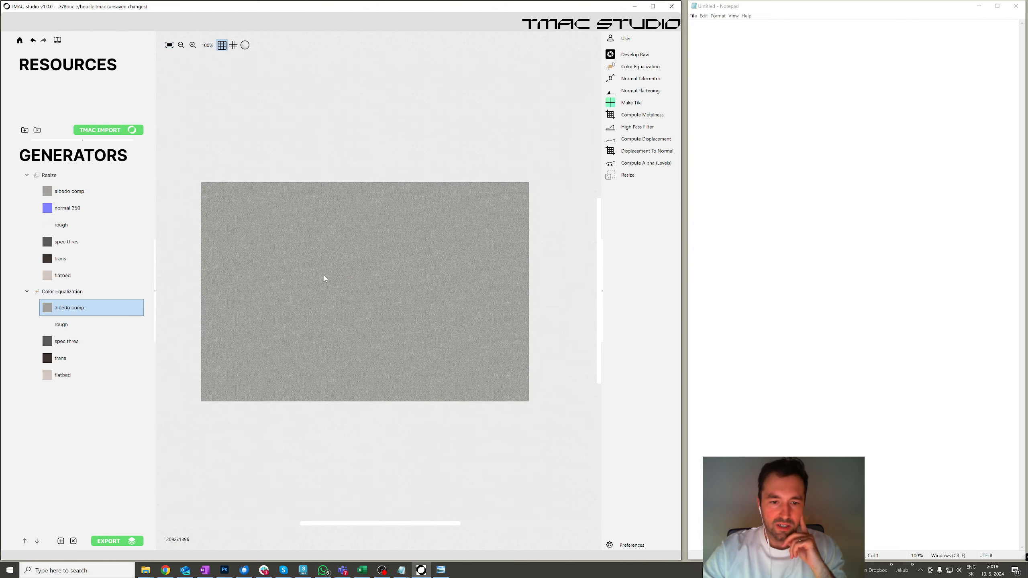
{"action": "left_click", "coordinate": [81, 191]}
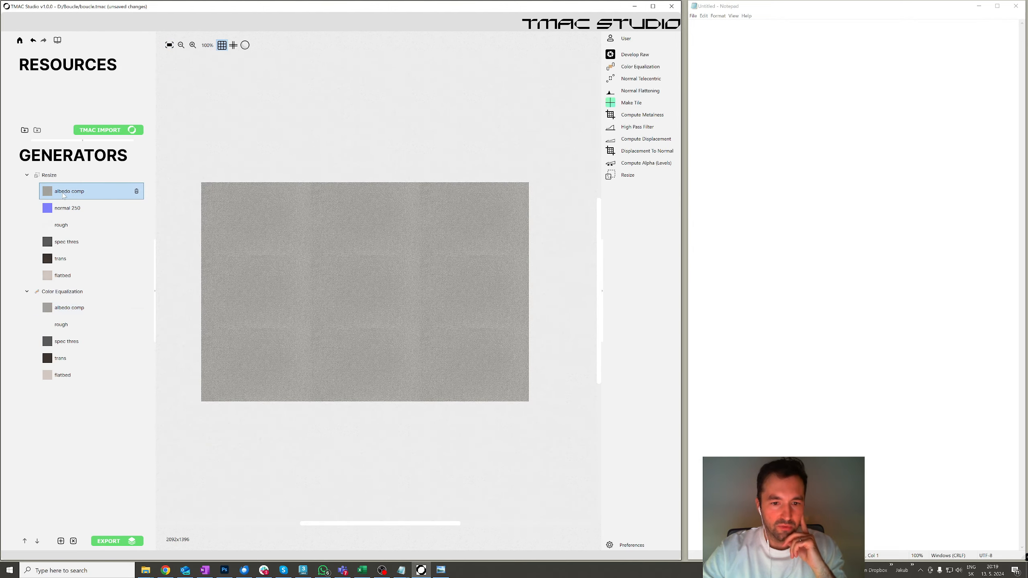
{"action": "left_click", "coordinate": [92, 309]}
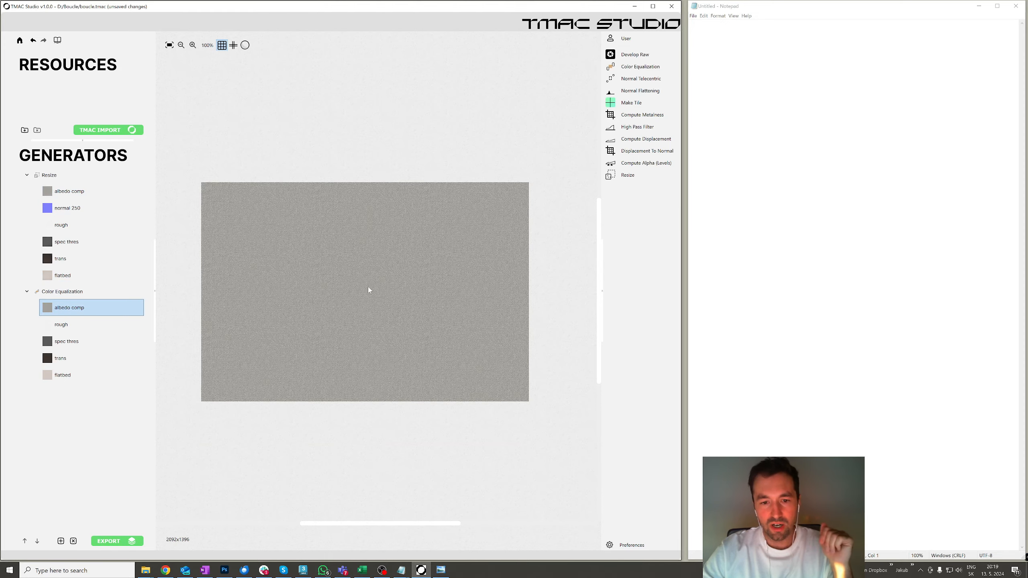
{"action": "scroll", "coordinate": [423, 270], "scroll_direction": "up", "scroll_amount": 3}
{"action": "scroll", "coordinate": [422, 270], "scroll_direction": "up", "scroll_amount": 5}
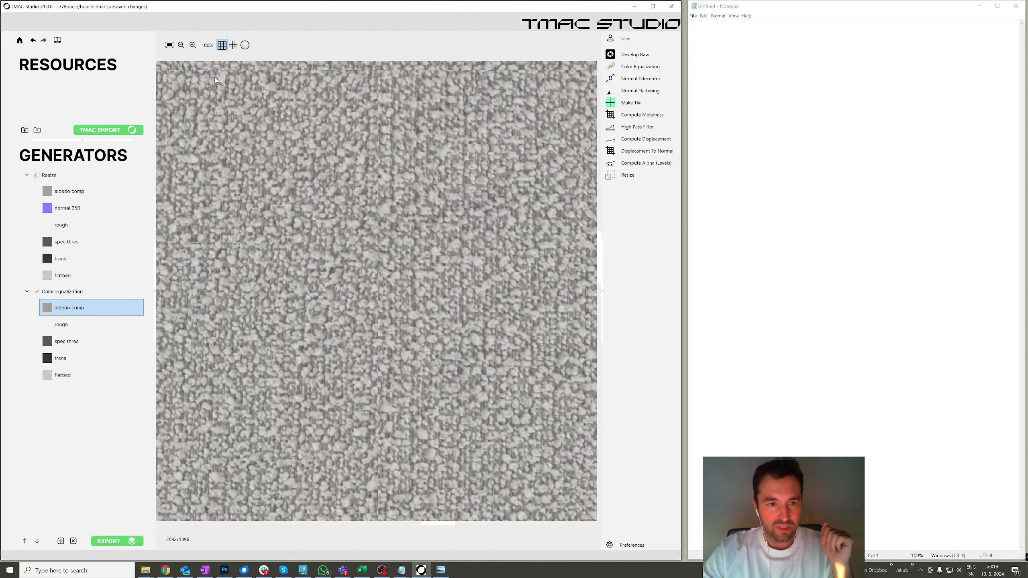
{"action": "scroll", "coordinate": [349, 238], "scroll_direction": "down", "scroll_amount": 8}
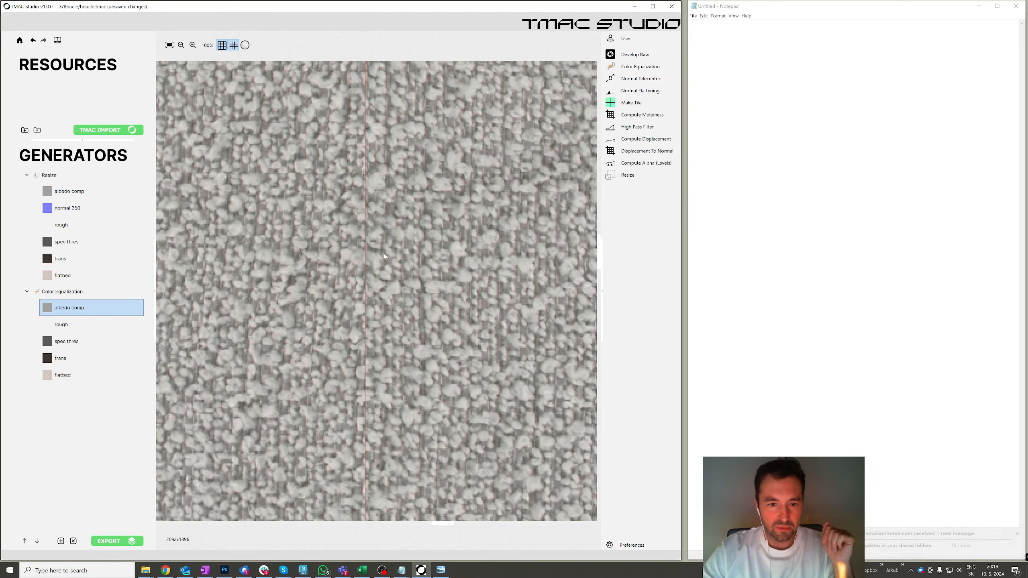
{"action": "middle_click_drag", "start_coordinate": [374, 266], "coordinate": [468, 241]}
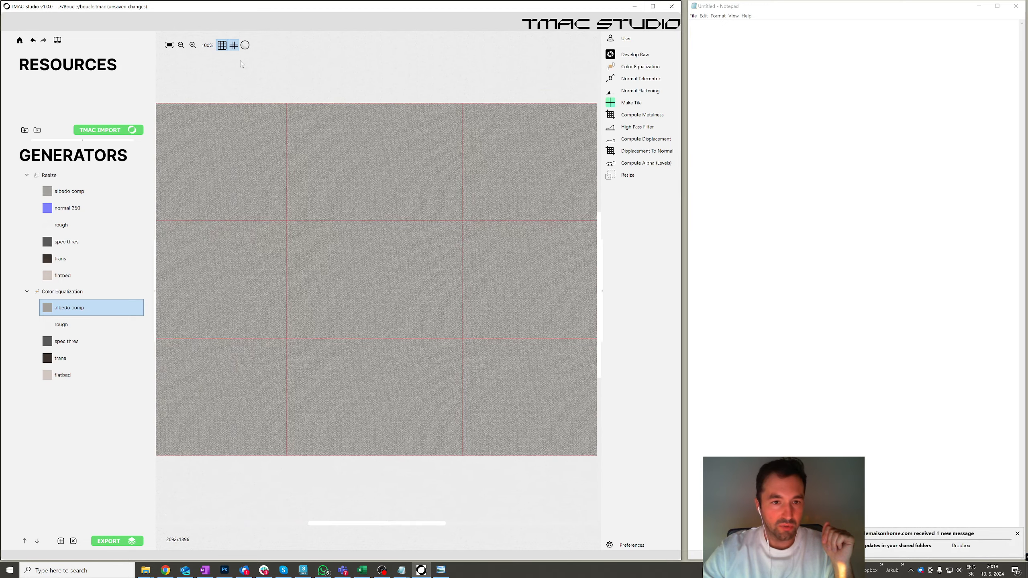
Step: Compare the resized and color-equalized versions of the rough and spec thres maps for visible tiling
{"action": "left_click", "coordinate": [77, 224]}
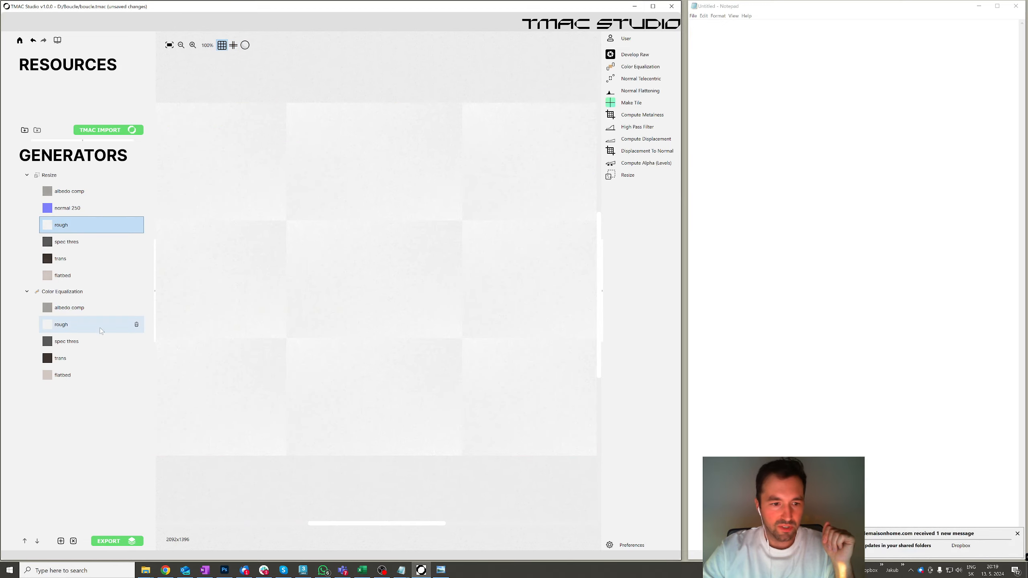
{"action": "left_click", "coordinate": [76, 326]}
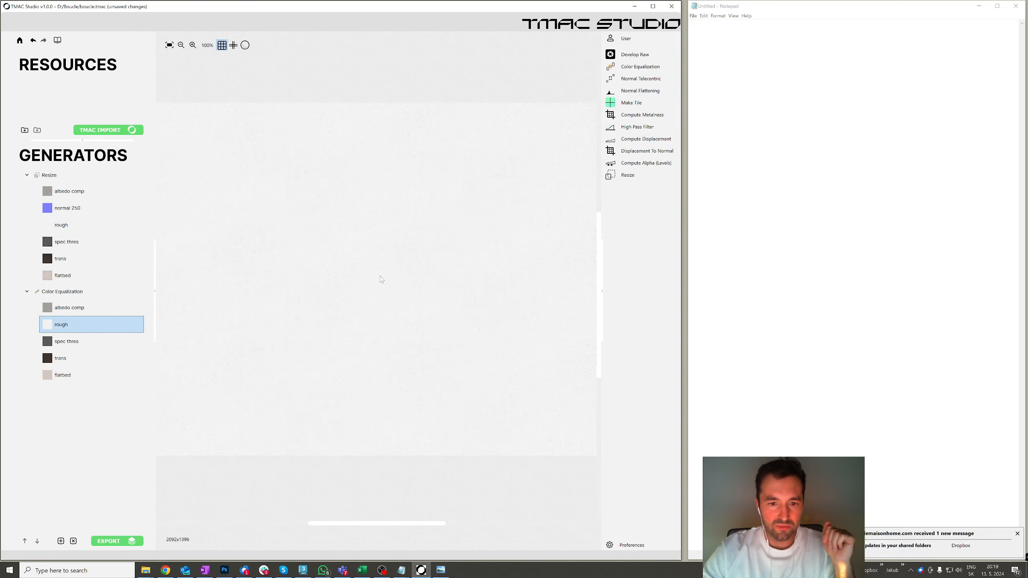
{"action": "left_click", "coordinate": [68, 242]}
{"action": "left_click", "coordinate": [45, 343]}
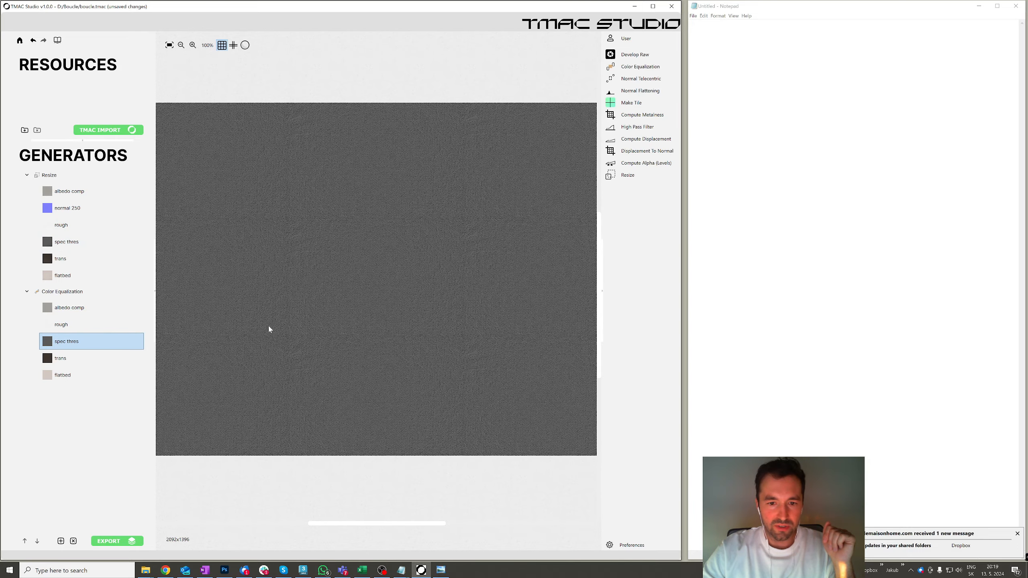
{"action": "scroll", "coordinate": [461, 232], "scroll_direction": "up", "scroll_amount": 2}
{"action": "scroll", "coordinate": [455, 248], "scroll_direction": "down", "scroll_amount": 4}
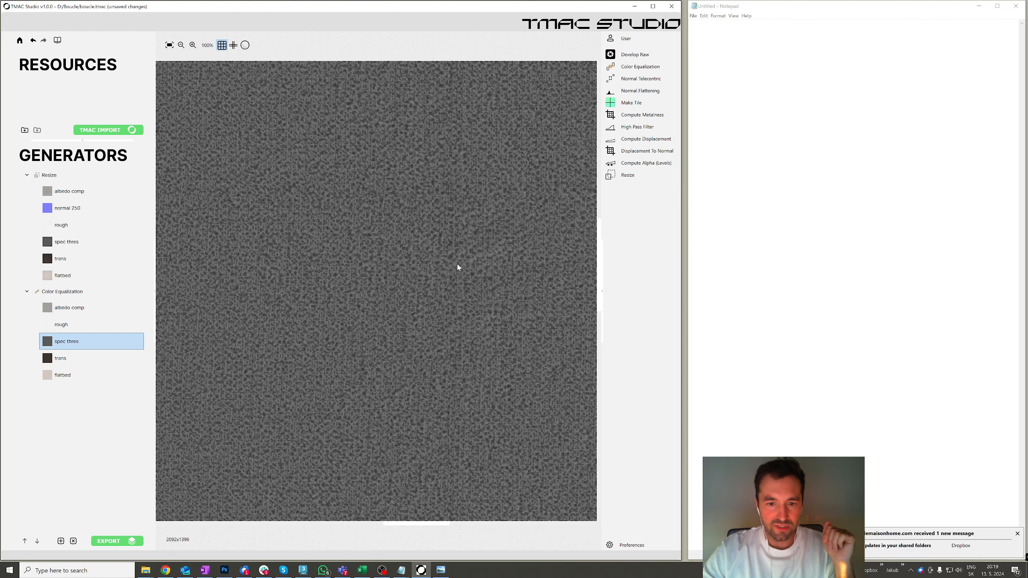
{"action": "scroll", "coordinate": [353, 297], "scroll_direction": "up", "scroll_amount": 1}
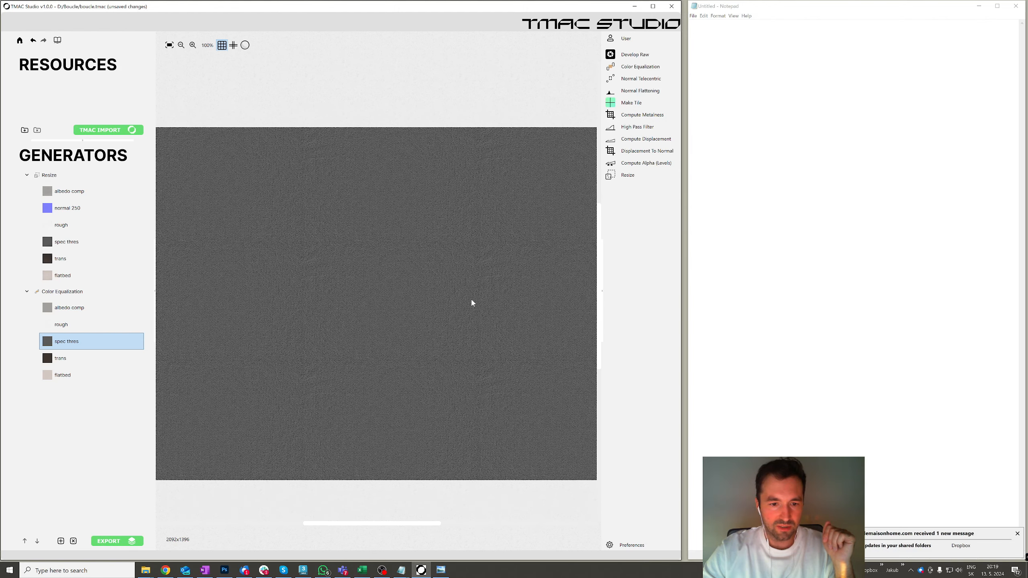
Step: Rerun Color Equalization from the existing settings on only the resized spec thres map, with a block size of 4%, 6%
{"action": "left_click", "coordinate": [62, 293]}
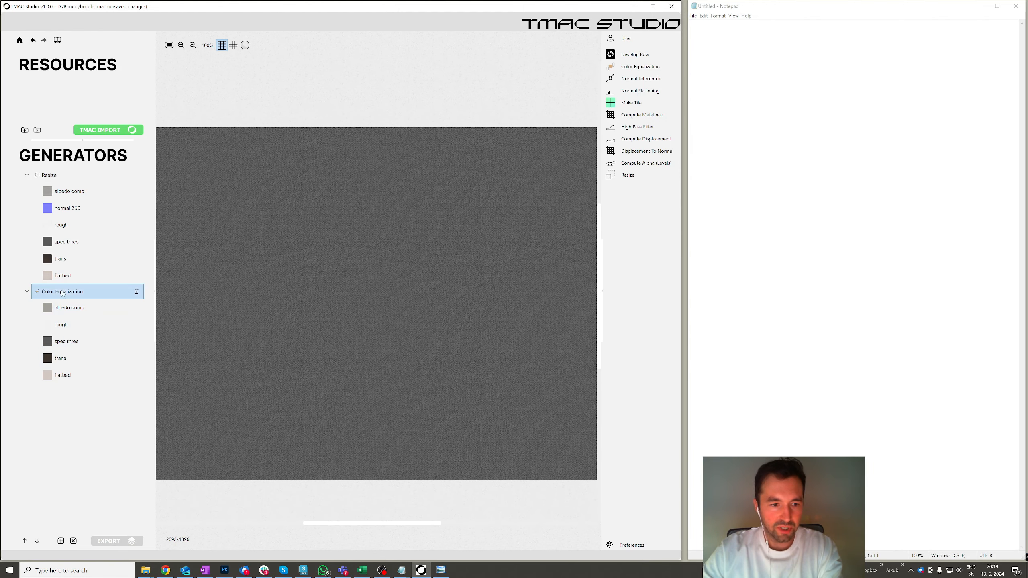
{"action": "double_click", "coordinate": [62, 293]}
{"action": "left_click", "coordinate": [289, 196]}
{"action": "left_click", "coordinate": [284, 140], "text": "shift"}
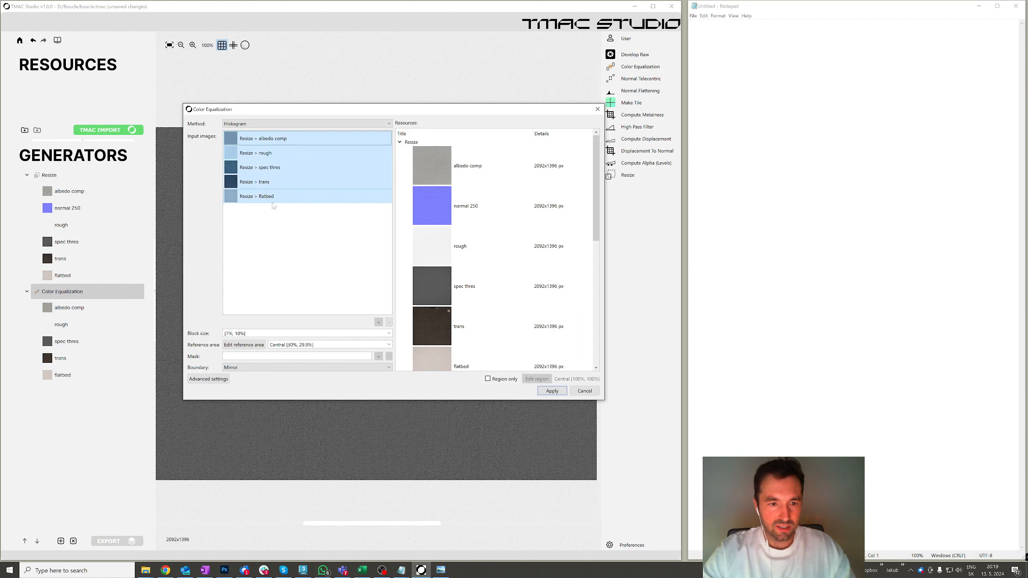
{"action": "left_click", "coordinate": [284, 167], "text": "ctrl"}
{"action": "left_click", "coordinate": [389, 322]}
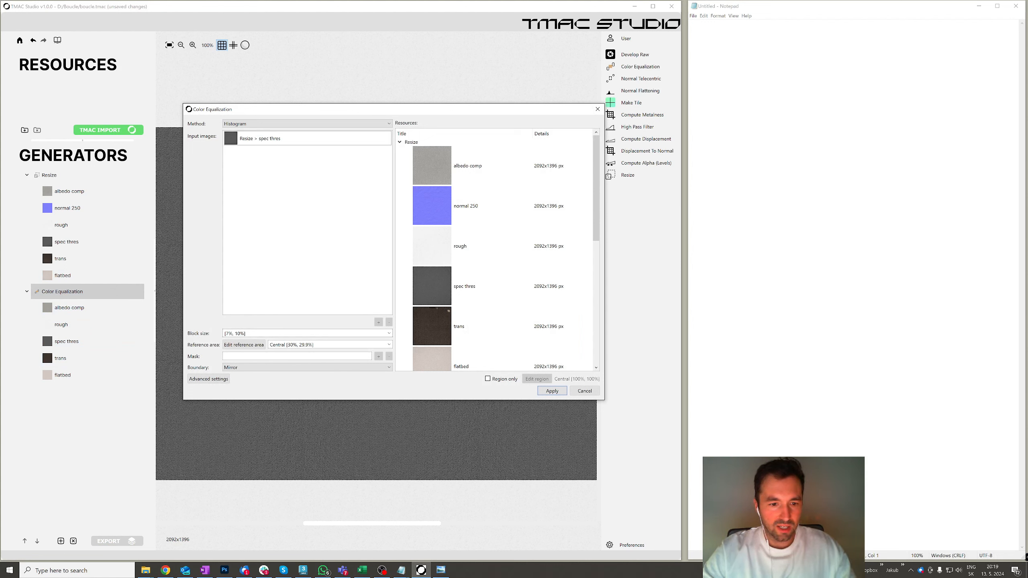
{"action": "left_click", "coordinate": [226, 333]}
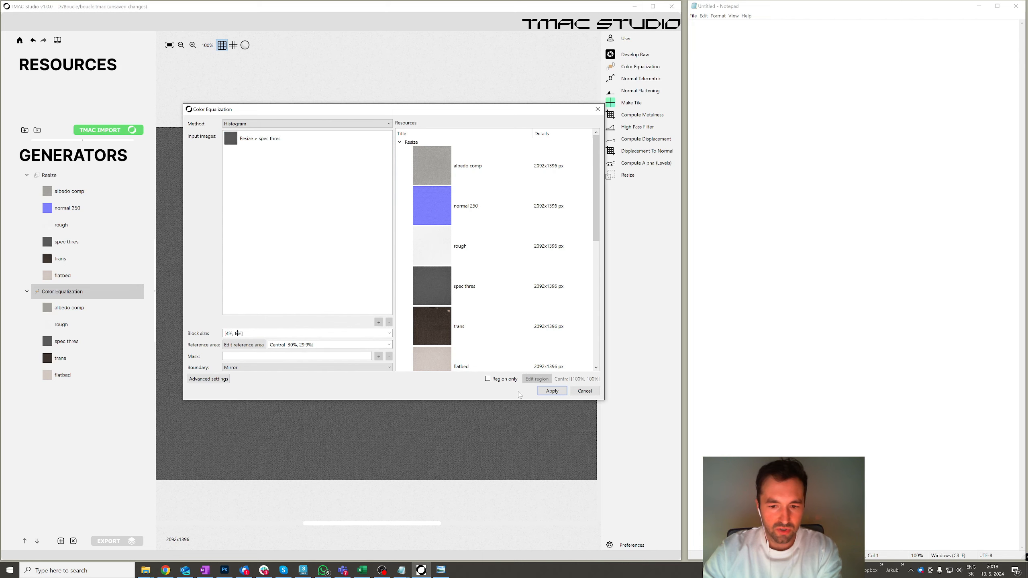
{"action": "left_click", "coordinate": [553, 391]}
Step: Compare the resized flatbed map with its color-equalized version and inspect the equalized one up close
{"action": "left_click", "coordinate": [69, 276]}
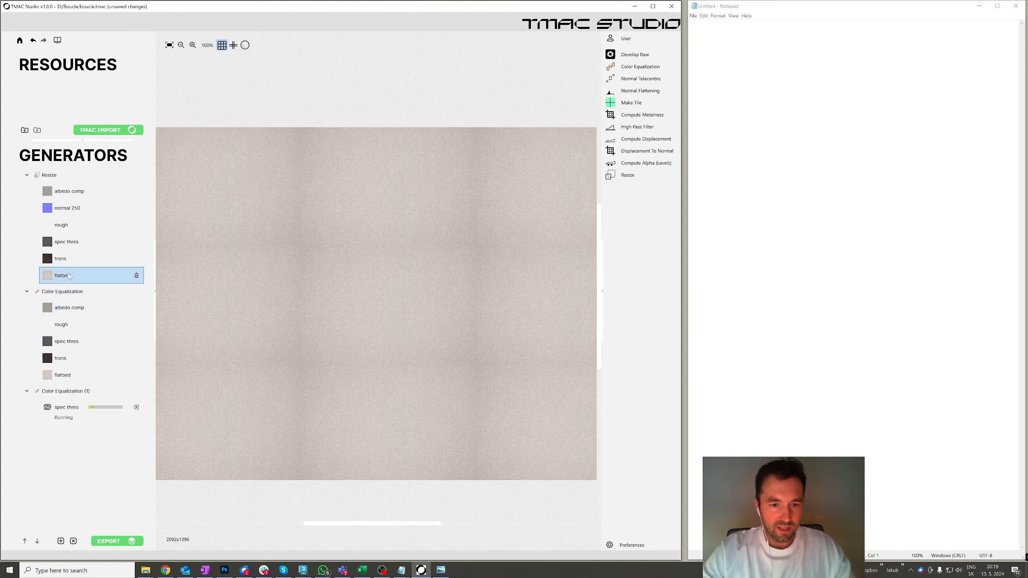
{"action": "left_click", "coordinate": [69, 376]}
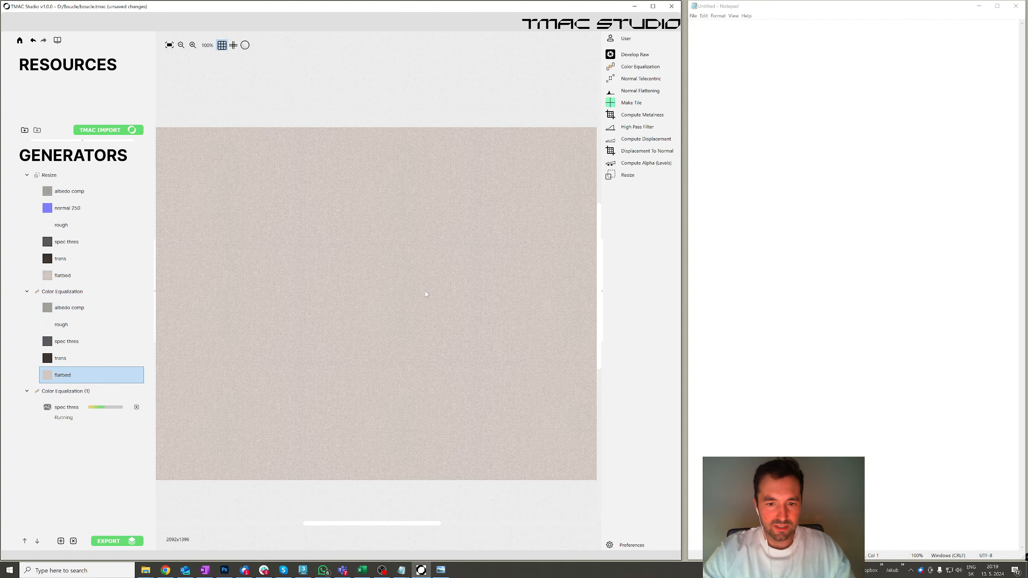
{"action": "scroll", "coordinate": [475, 281], "scroll_direction": "up", "scroll_amount": 3}
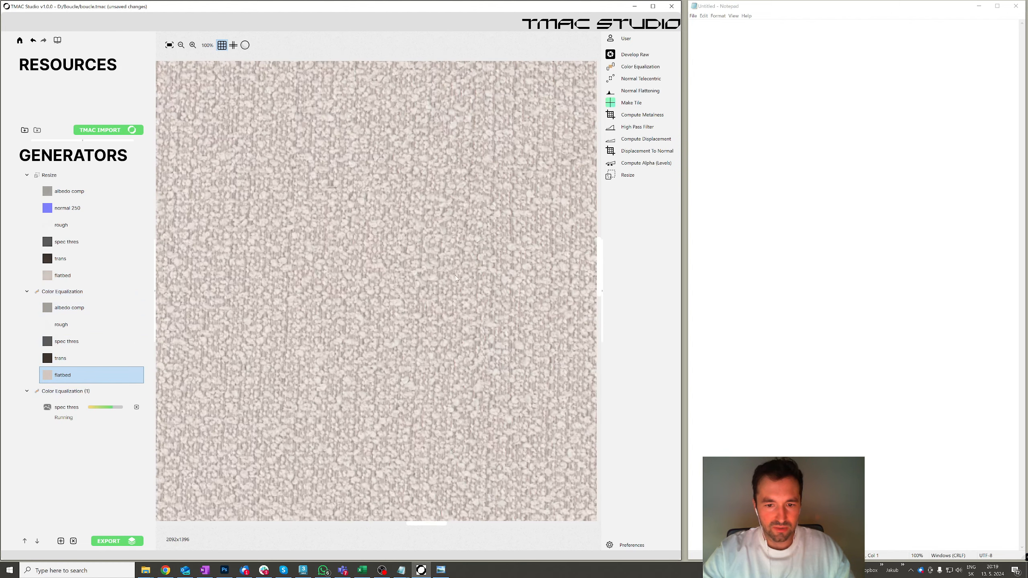
Step: Compare the spec thres maps from the first and second color equalization for visible tiling
{"action": "scroll", "coordinate": [424, 295], "scroll_direction": "down", "scroll_amount": 3}
{"action": "left_click", "coordinate": [122, 341]}
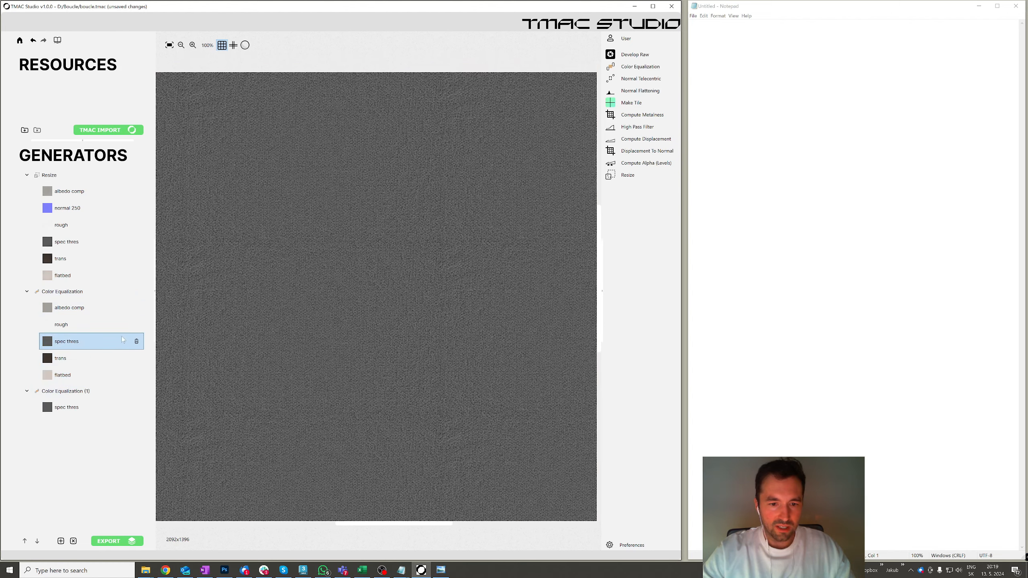
{"action": "scroll", "coordinate": [347, 288], "scroll_direction": "down", "scroll_amount": 1}
{"action": "left_click", "coordinate": [71, 404]}
{"action": "scroll", "coordinate": [305, 261], "scroll_direction": "up", "scroll_amount": 5}
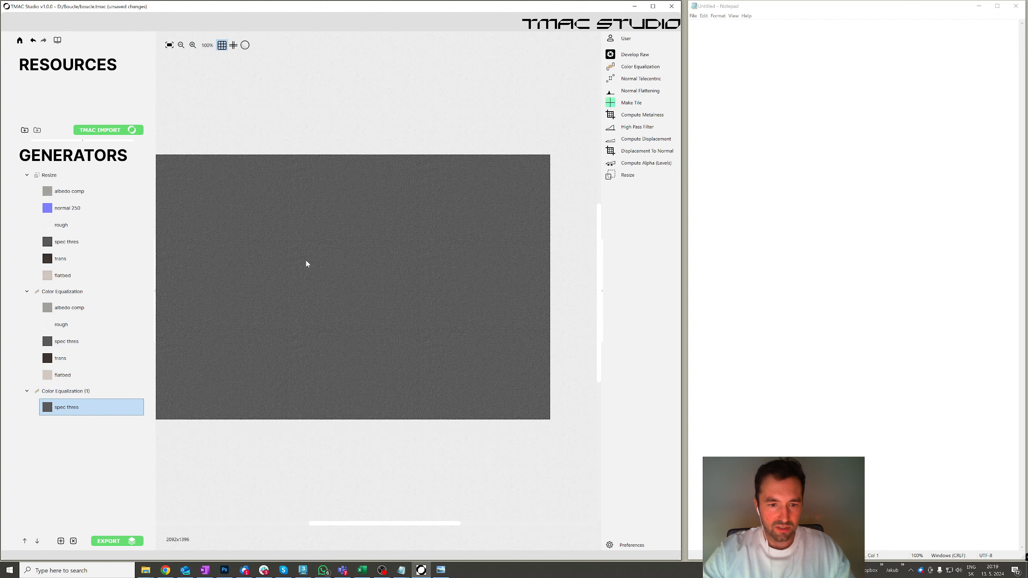
{"action": "scroll", "coordinate": [291, 309], "scroll_direction": "down", "scroll_amount": 3}
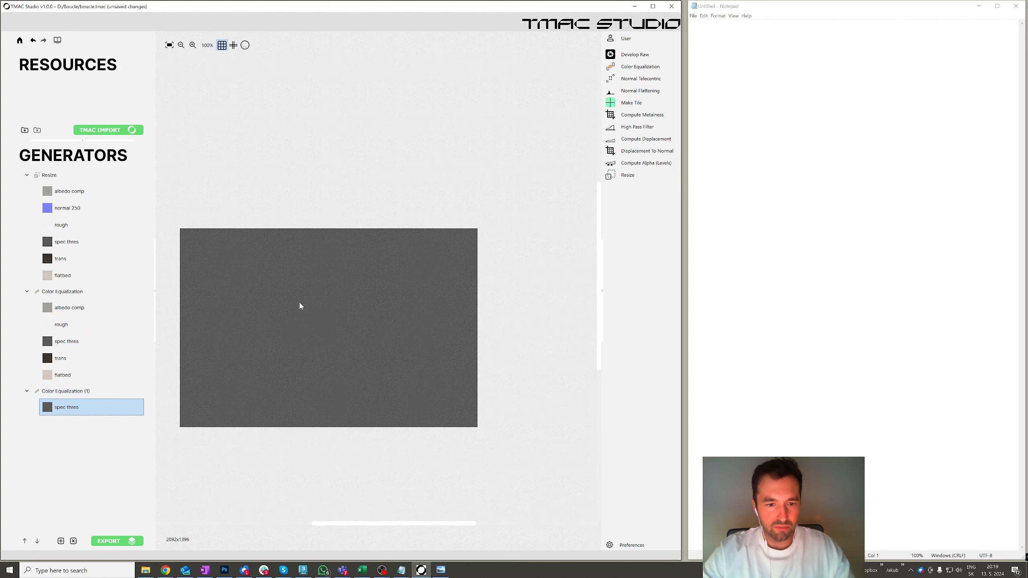
{"action": "scroll", "coordinate": [328, 323], "scroll_direction": "up", "scroll_amount": 3}
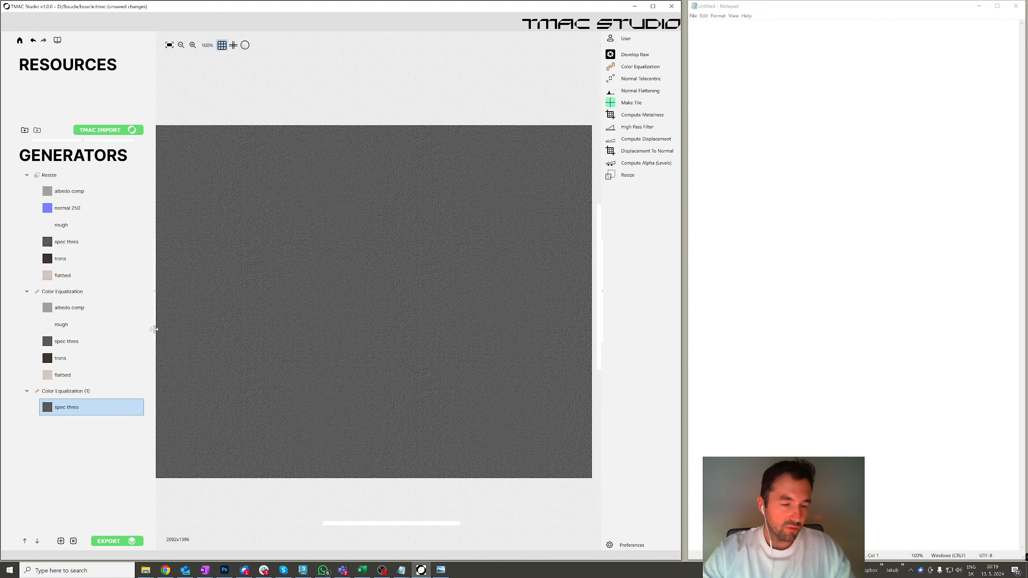
{"action": "left_click_drag", "start_coordinate": [311, 303], "coordinate": [335, 304]}
{"action": "scroll", "coordinate": [326, 300], "scroll_direction": "down", "scroll_amount": 1}
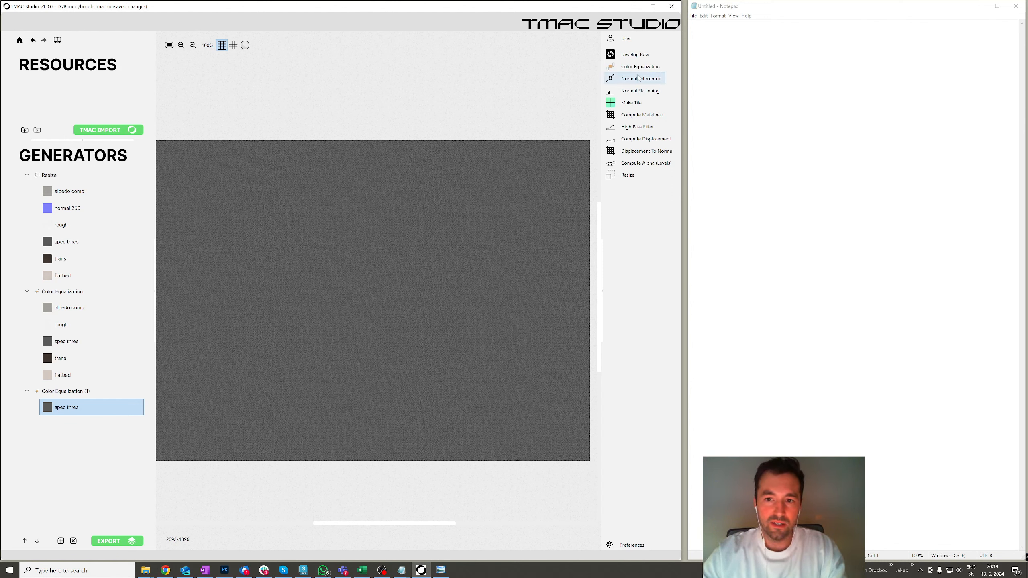
Step: Start a Normal Telecentric generator using PCA compressed random search with 20000 random candidates
{"action": "left_click", "coordinate": [637, 84]}
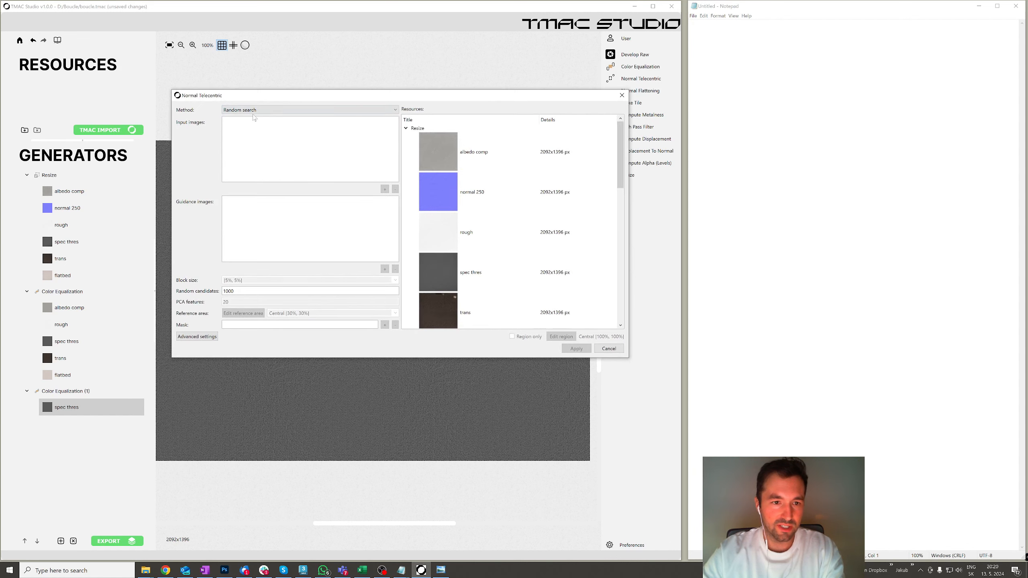
{"action": "left_click", "coordinate": [251, 110]}
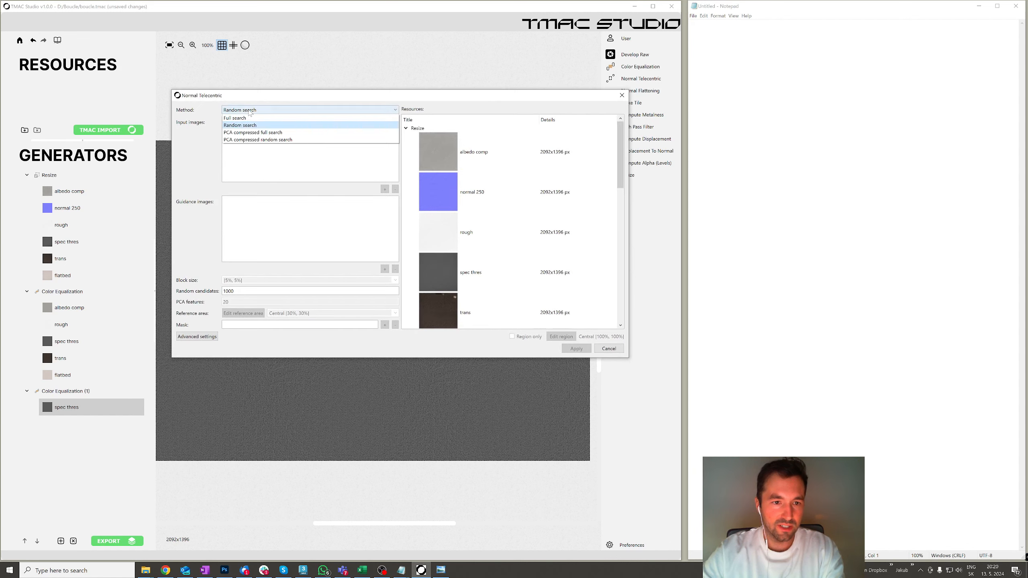
{"action": "left_click", "coordinate": [249, 140]}
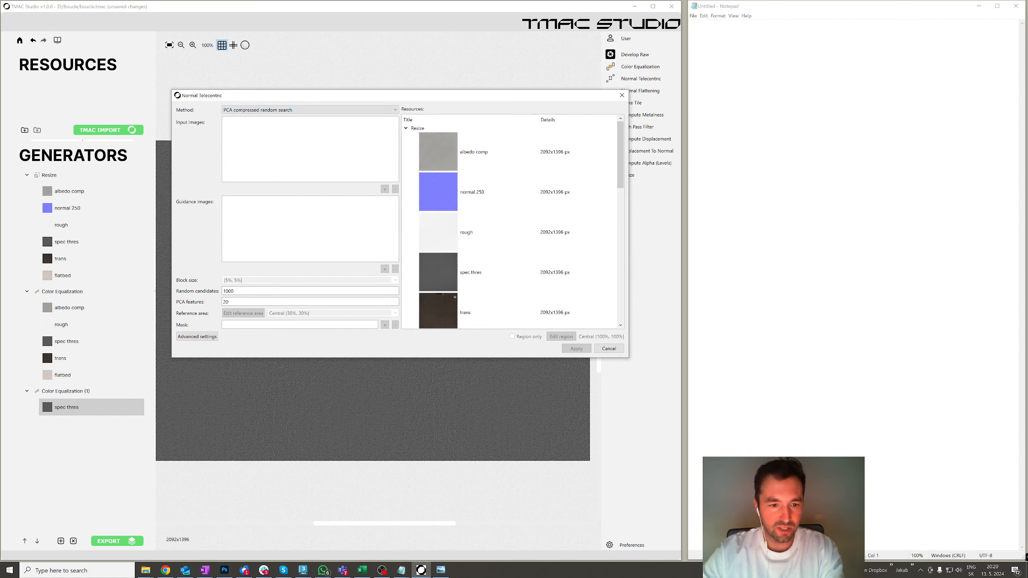
{"action": "left_click_drag", "start_coordinate": [259, 292], "coordinate": [216, 290]}
{"action": "type", "text": "20000"}
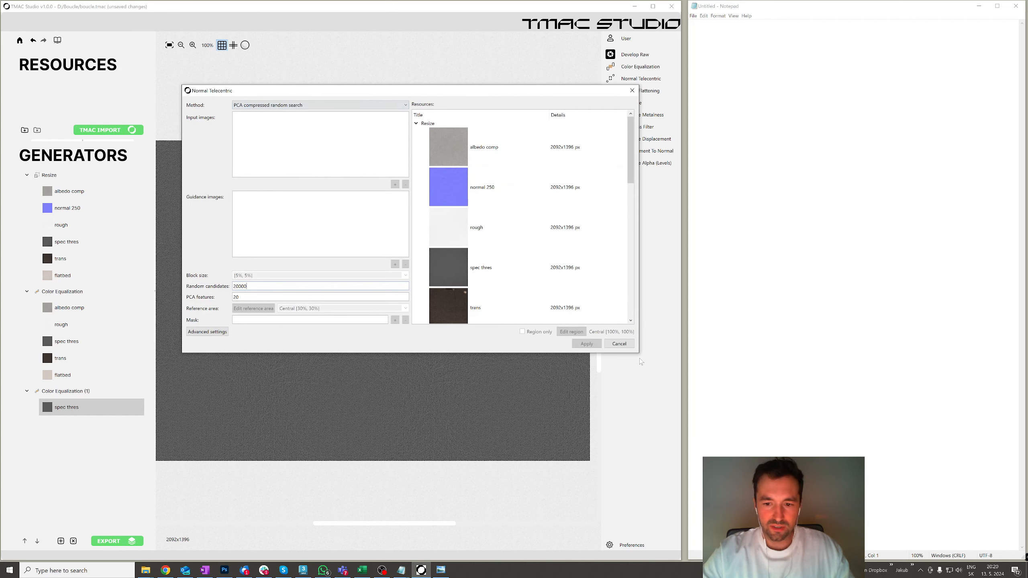
Step: Add the spec thres map from Color Equalization (1) as input image and the color-equalized flatbed map as guidance image
{"action": "left_click_drag", "start_coordinate": [638, 352], "coordinate": [693, 447]}
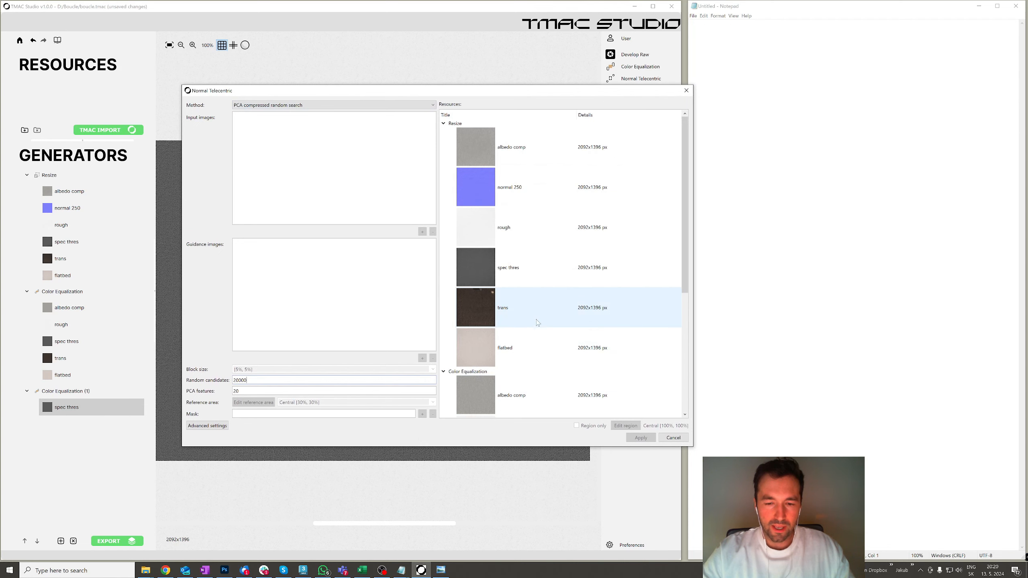
{"action": "left_click", "coordinate": [444, 124]}
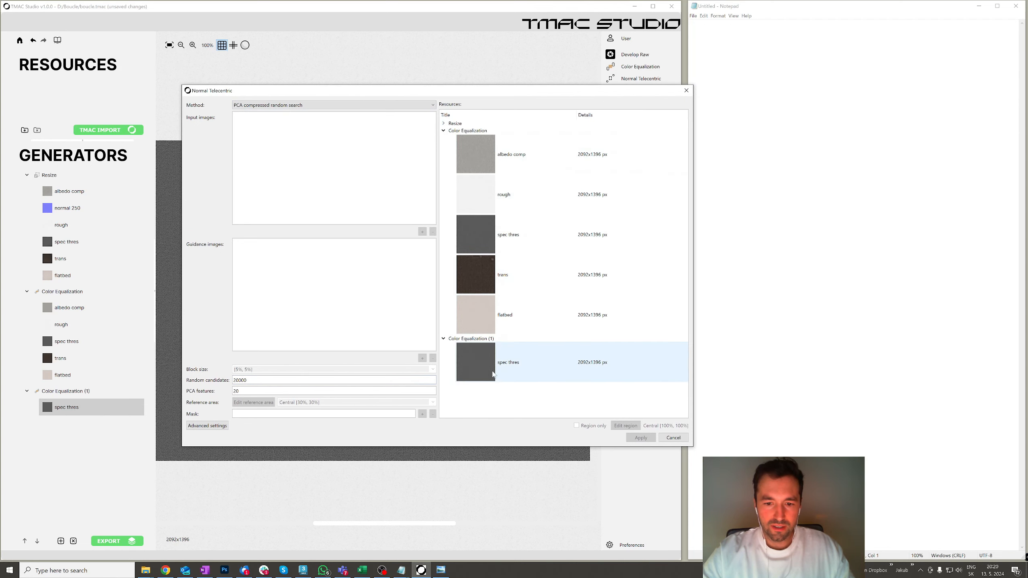
{"action": "left_click_drag", "start_coordinate": [479, 367], "coordinate": [248, 128]}
{"action": "left_click_drag", "start_coordinate": [293, 91], "coordinate": [325, 86]}
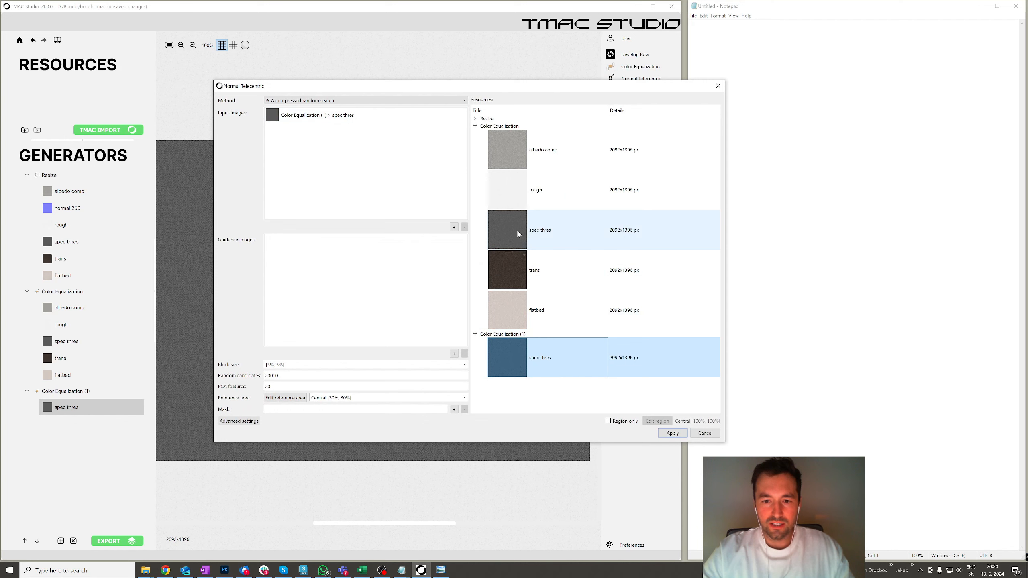
{"action": "left_click_drag", "start_coordinate": [524, 317], "coordinate": [348, 290]}
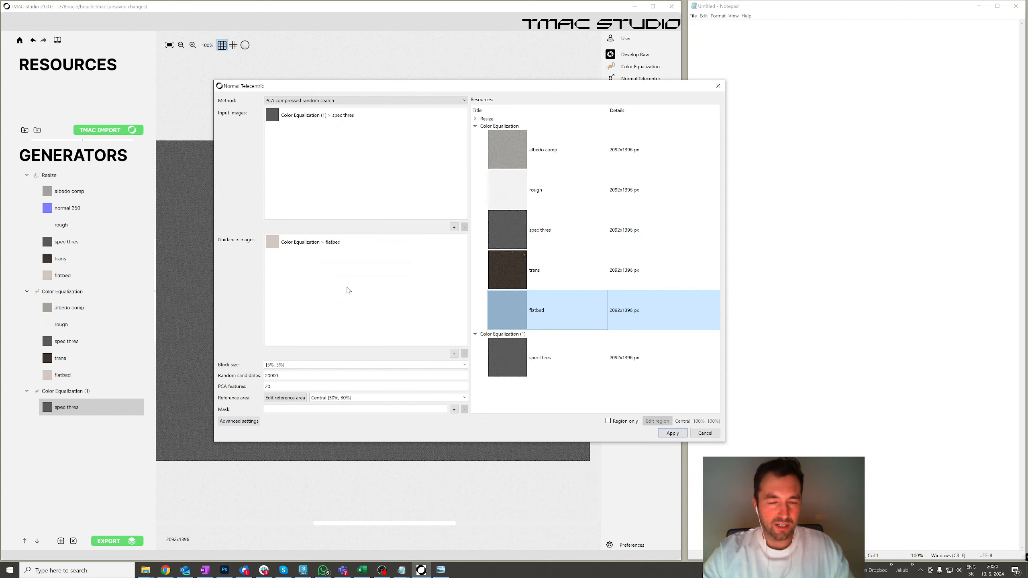
{"action": "left_click_drag", "start_coordinate": [509, 150], "coordinate": [407, 267]}
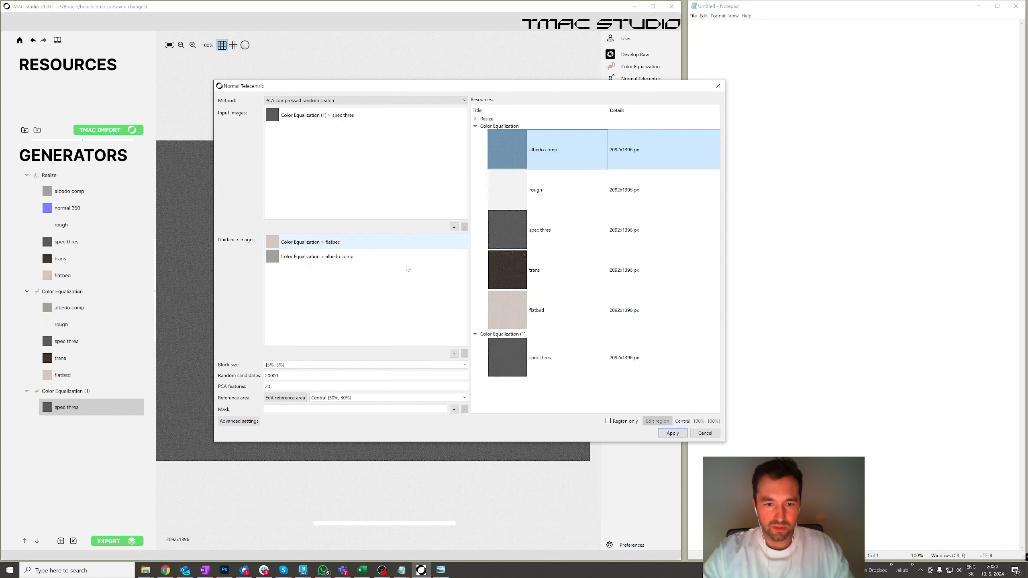
{"action": "left_click", "coordinate": [429, 259]}
{"action": "left_click", "coordinate": [464, 354]}
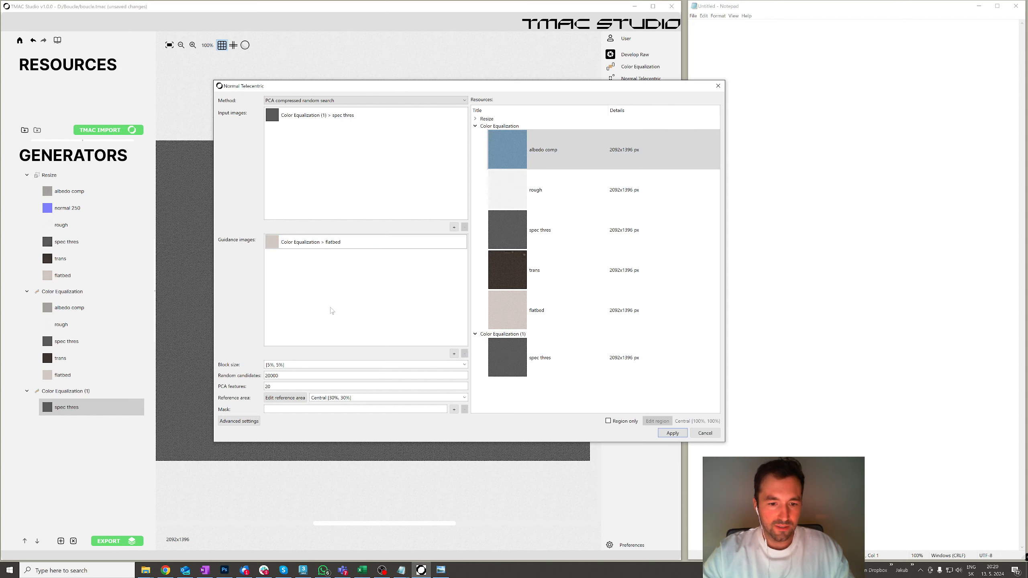
Step: Set the Normal Telecentric block size to 5px, 5px
{"action": "left_click", "coordinate": [464, 365]}
{"action": "left_click", "coordinate": [311, 380]}
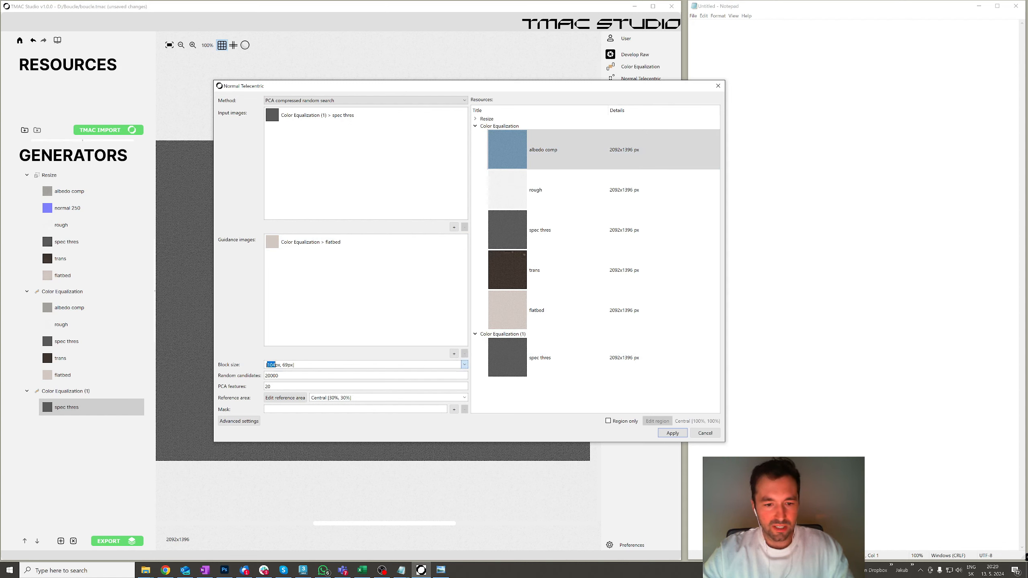
{"action": "type", "text": "5"}
{"action": "key", "text": "Tab"}
{"action": "type", "text": "5"}
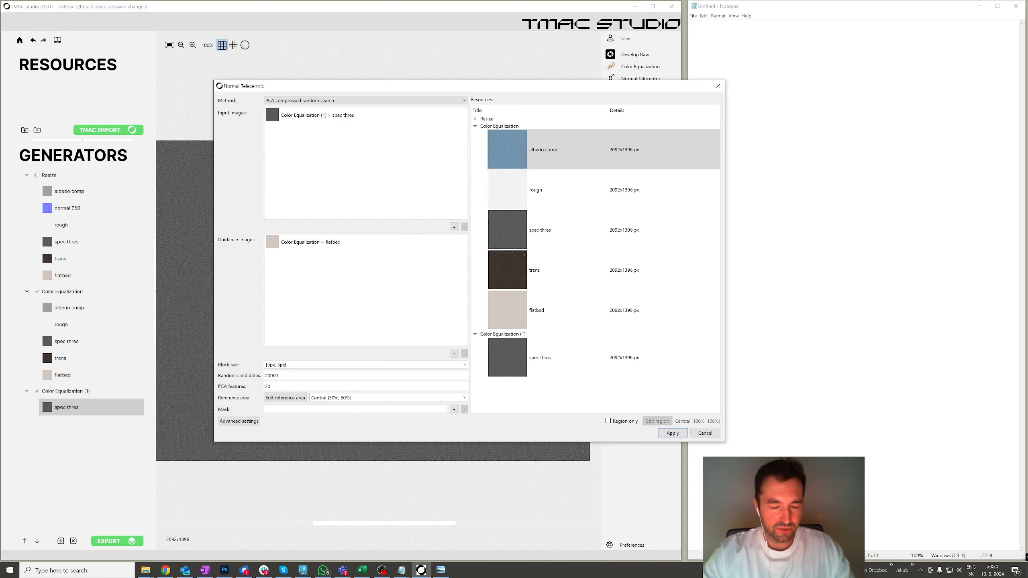
Step: Set the reference area on the spec thres map to Central (30%, 33.4%) and run the Normal Telecentric generator
{"action": "left_click", "coordinate": [286, 397]}
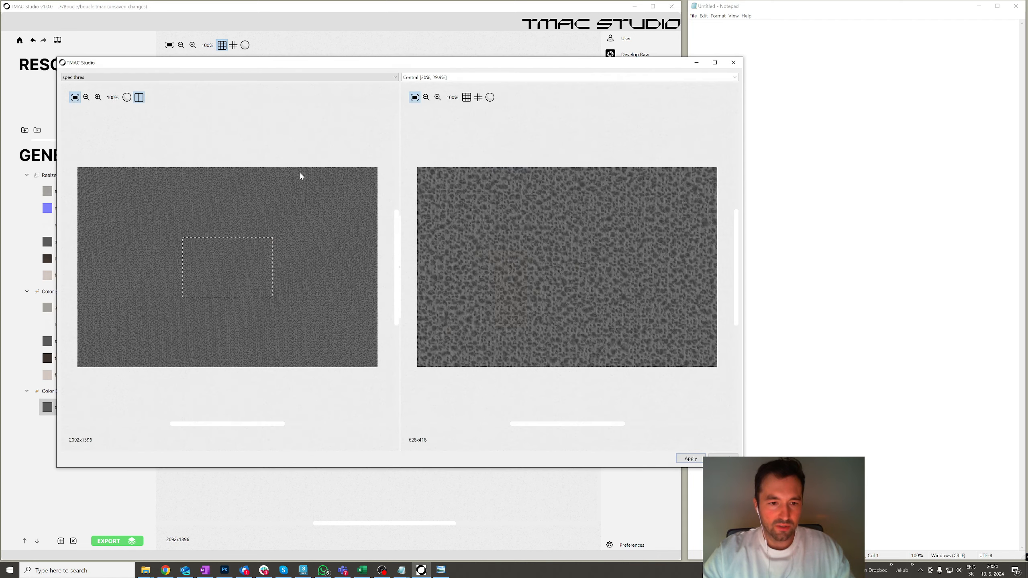
{"action": "left_click_drag", "start_coordinate": [266, 236], "coordinate": [261, 221]}
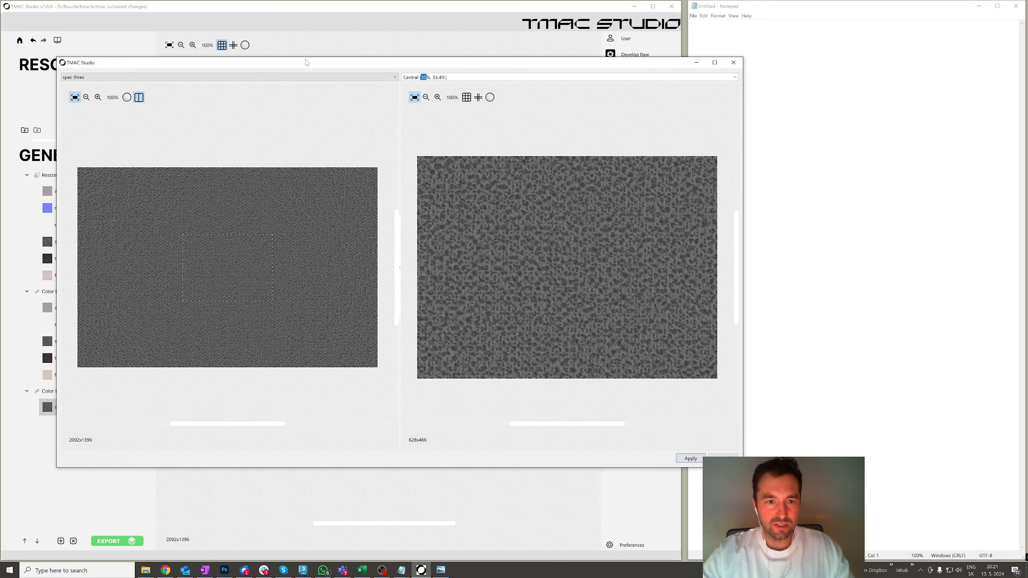
{"action": "left_click_drag", "start_coordinate": [308, 62], "coordinate": [609, 46]}
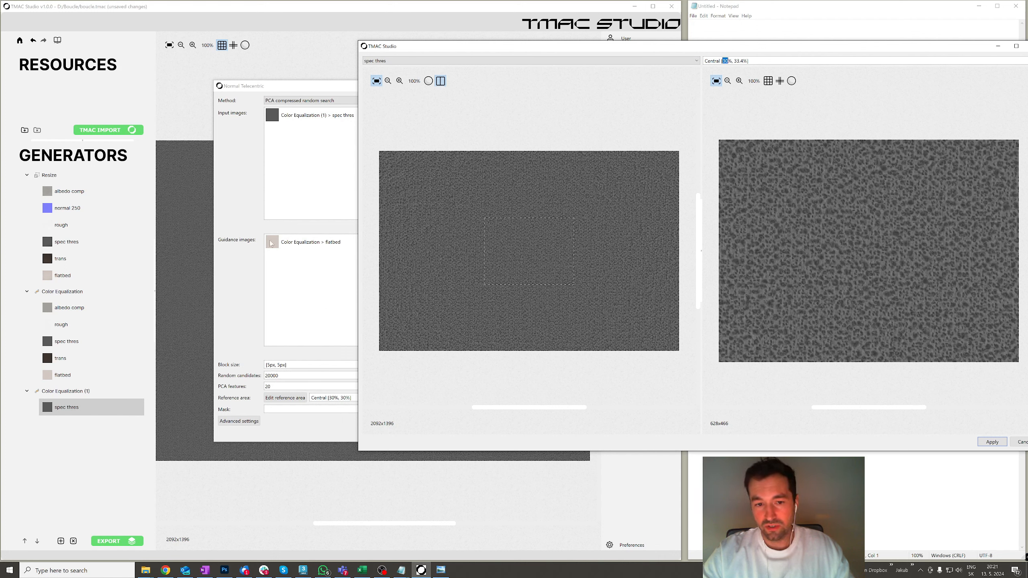
{"action": "left_click", "coordinate": [422, 61]}
{"action": "left_click", "coordinate": [423, 67]}
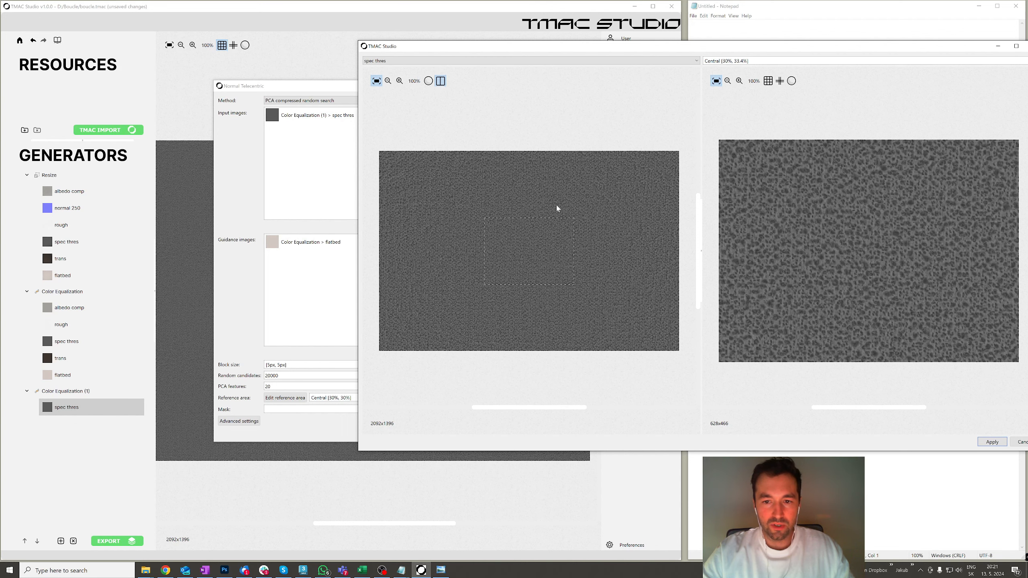
{"action": "left_click_drag", "start_coordinate": [506, 47], "coordinate": [407, 47]}
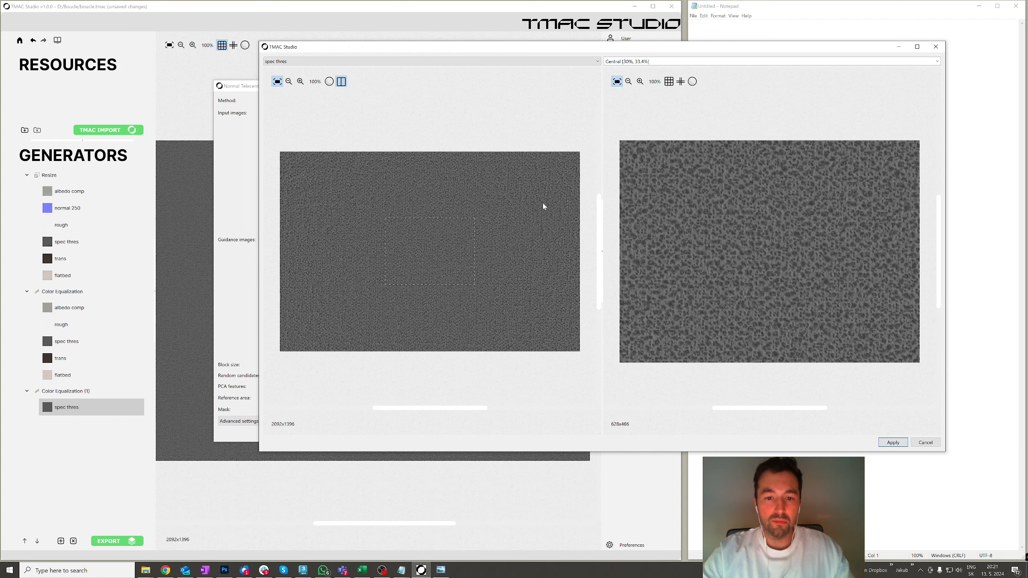
{"action": "left_click", "coordinate": [893, 442]}
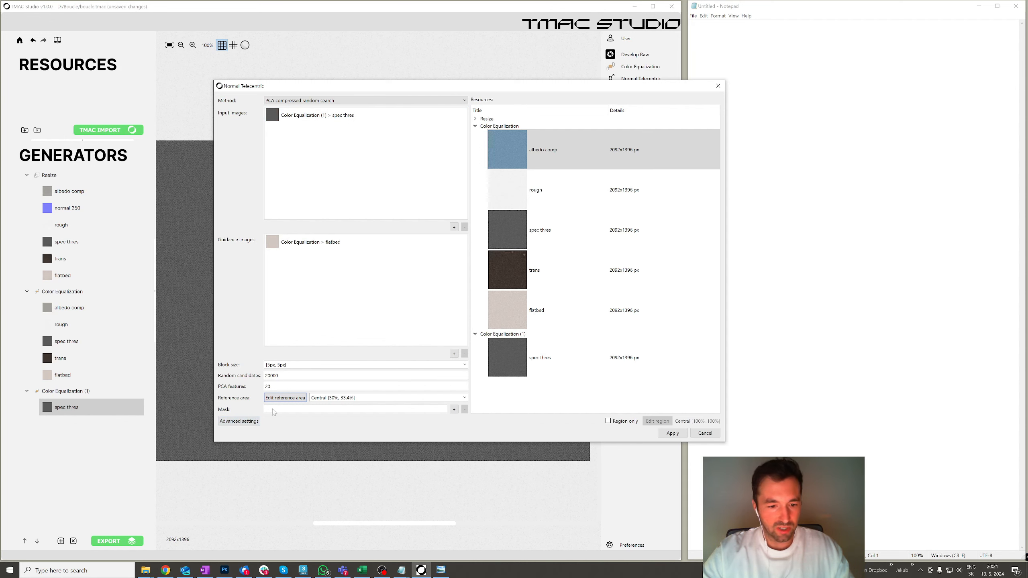
{"action": "left_click", "coordinate": [673, 433]}
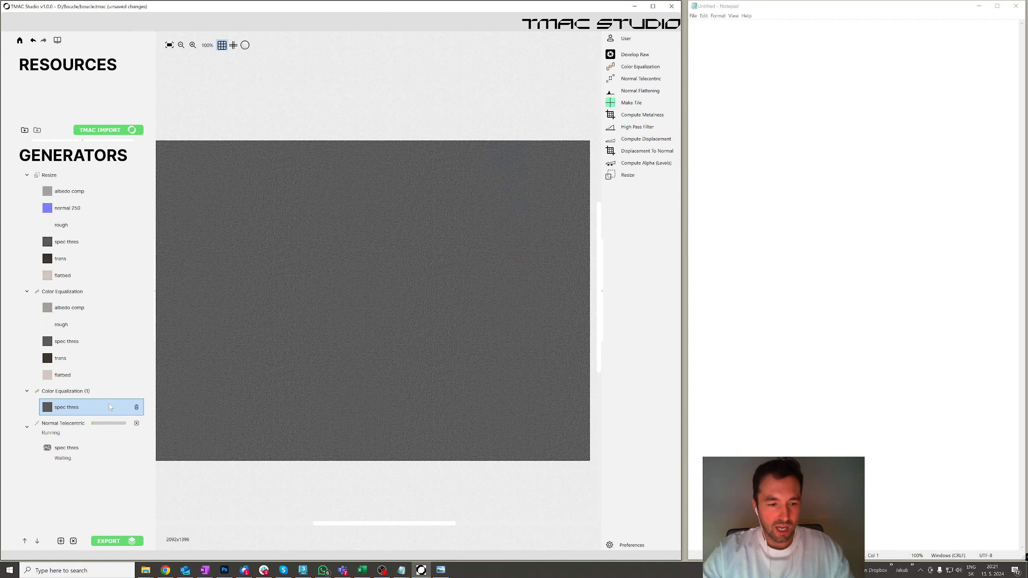
Step: Review the color-equalized albedo comp, rough and spec thres maps in the tiled preview
{"action": "left_click", "coordinate": [77, 308]}
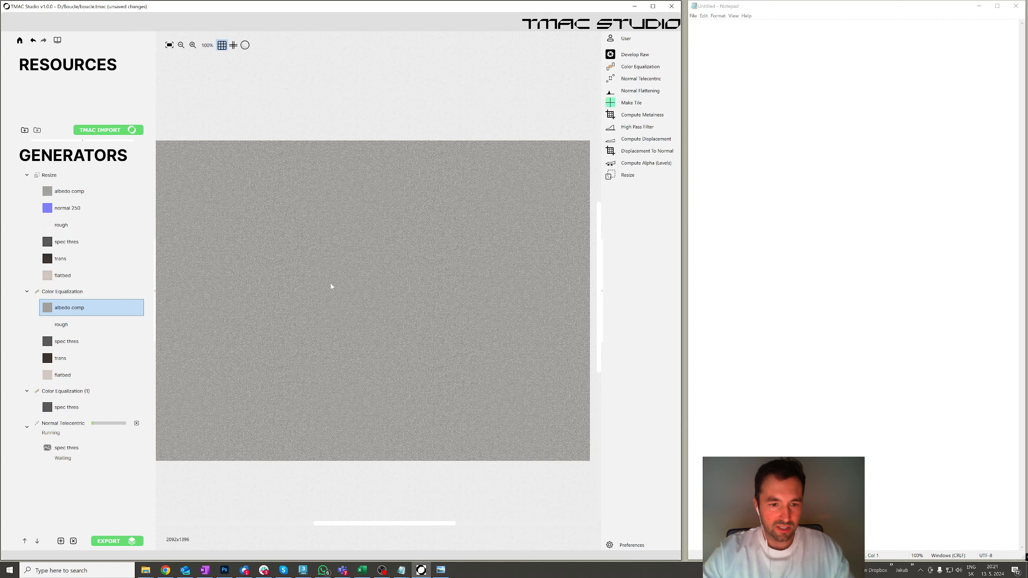
{"action": "left_click", "coordinate": [134, 325]}
{"action": "left_click", "coordinate": [134, 341]}
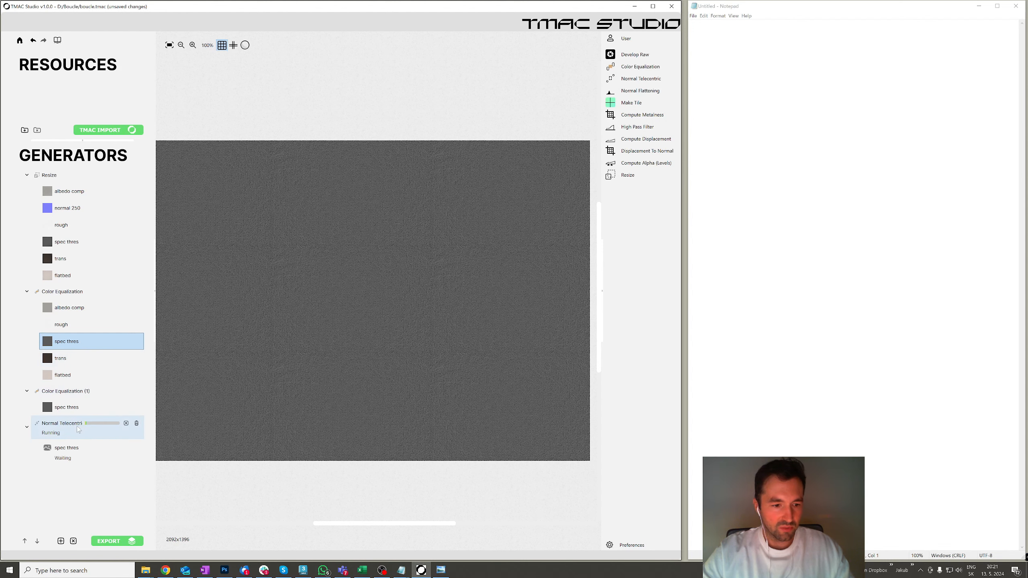
Step: Compare the resized trans map with its color-equalized version, inspecting the tile seams up close
{"action": "left_click", "coordinate": [84, 354]}
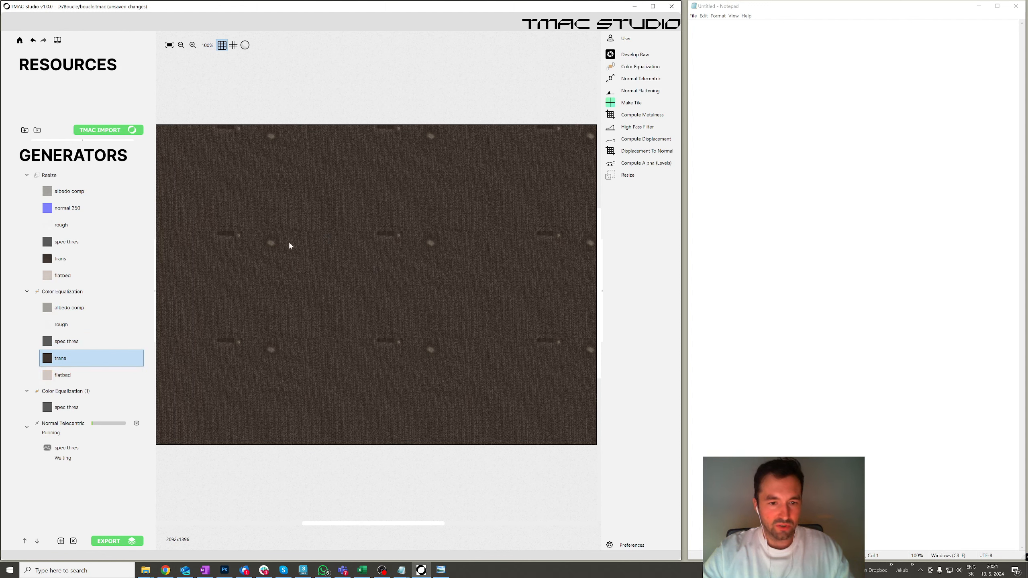
{"action": "left_click", "coordinate": [86, 260]}
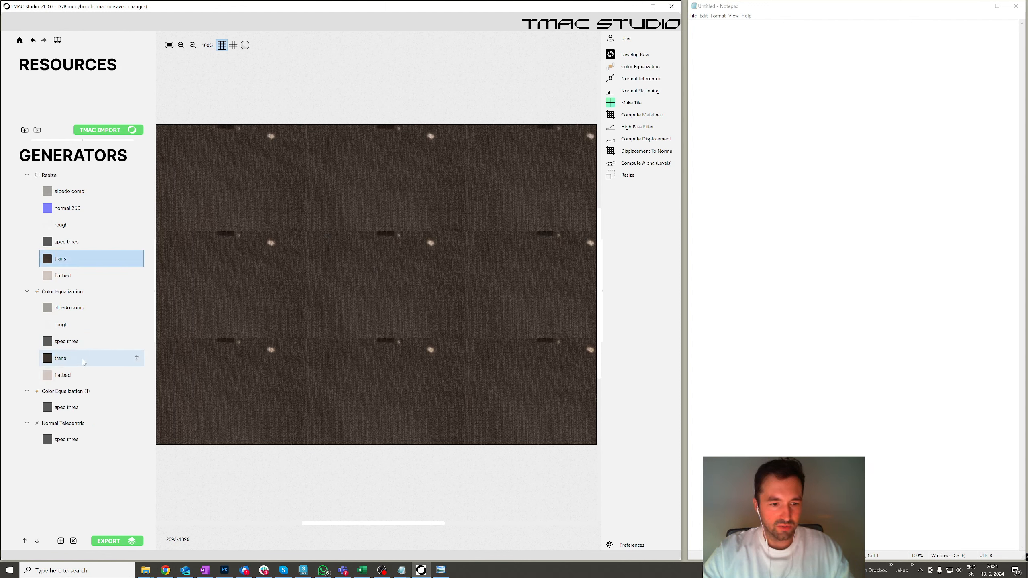
{"action": "left_click", "coordinate": [95, 357]}
{"action": "left_click", "coordinate": [86, 259]}
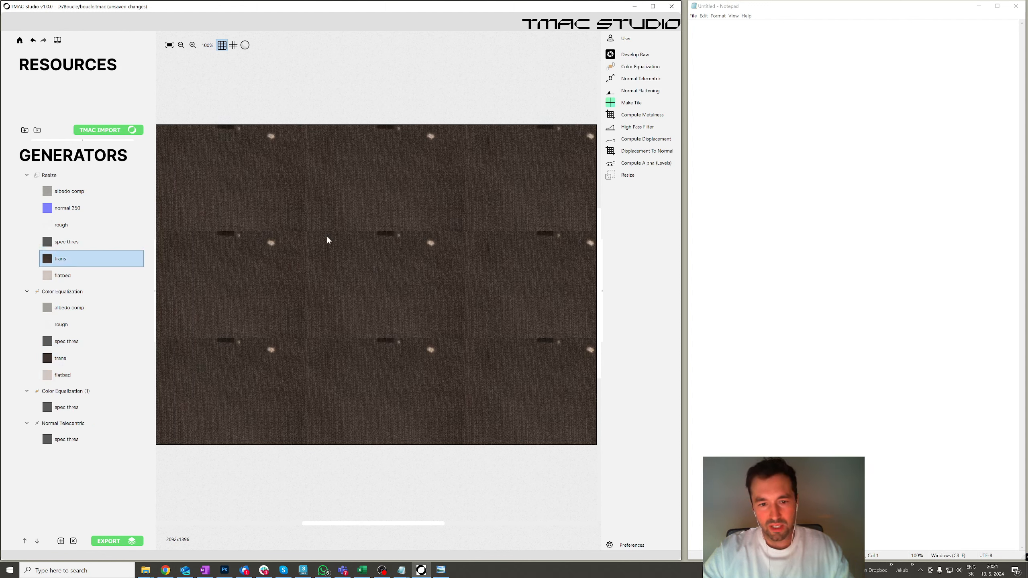
{"action": "left_click", "coordinate": [89, 358]}
{"action": "scroll", "coordinate": [397, 276], "scroll_direction": "up", "scroll_amount": 10}
{"action": "scroll", "coordinate": [394, 278], "scroll_direction": "down", "scroll_amount": 9}
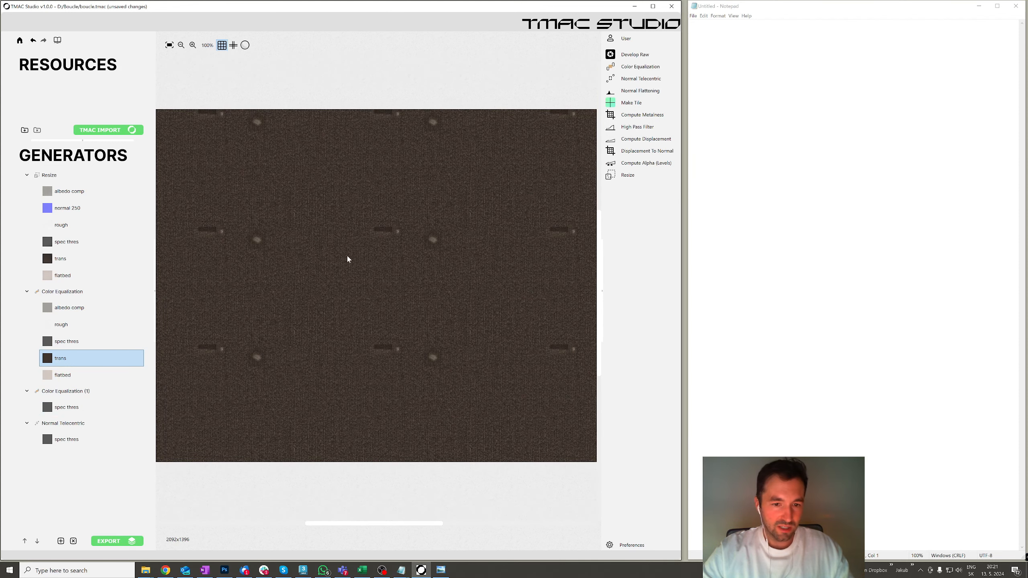
{"action": "scroll", "coordinate": [380, 239], "scroll_direction": "down", "scroll_amount": 1}
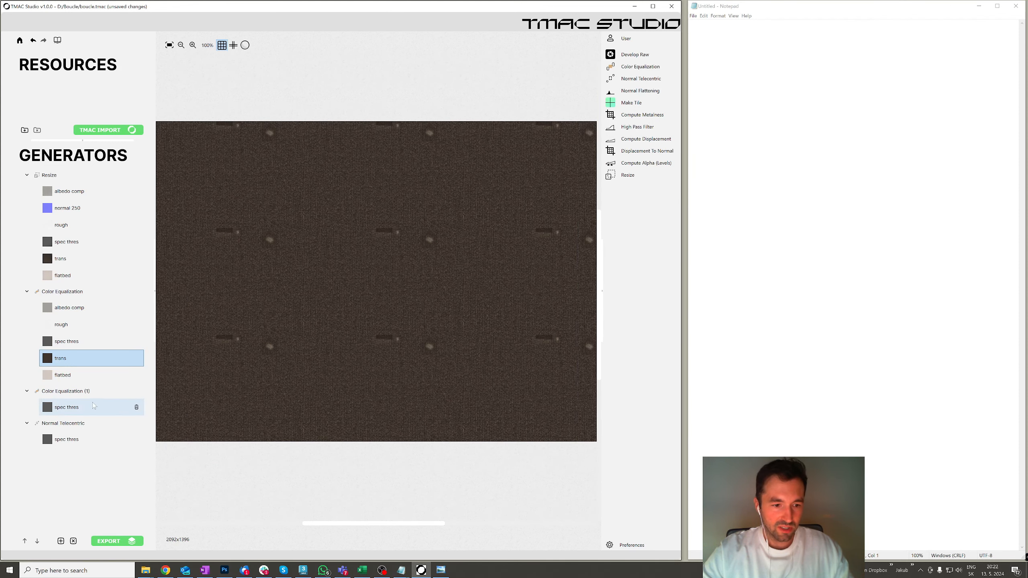
Step: Compare the Normal Telecentric spec thres map with its color-equalized versions, inspecting the fabric pattern at a seam up close
{"action": "left_click", "coordinate": [81, 341]}
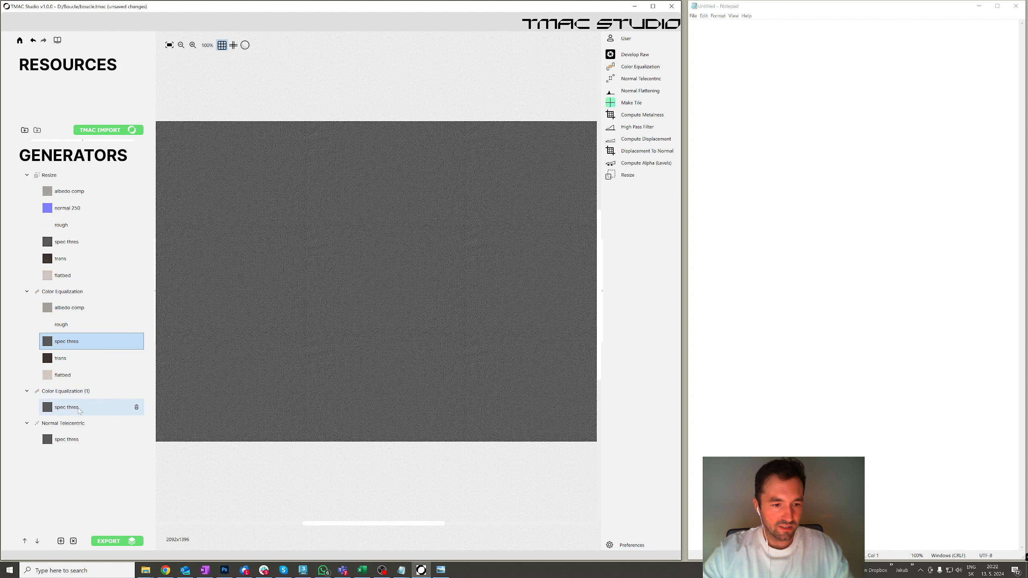
{"action": "left_click", "coordinate": [79, 410]}
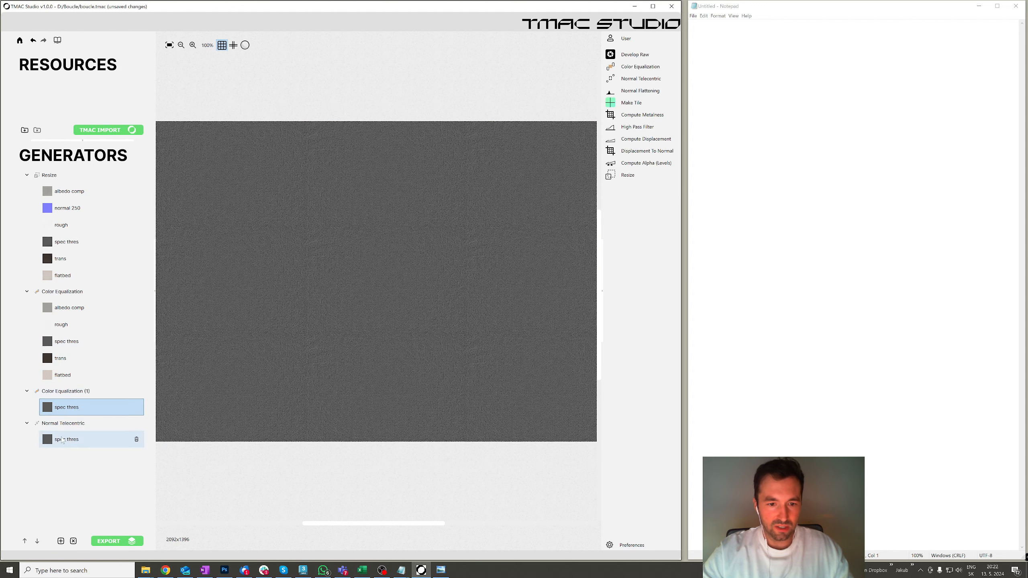
{"action": "left_click", "coordinate": [62, 441]}
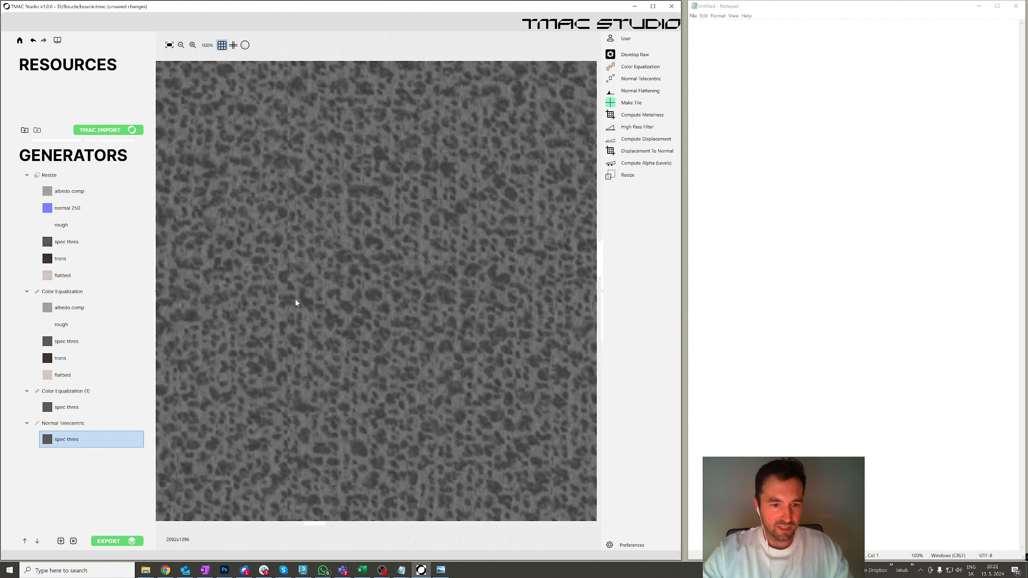
{"action": "left_click", "coordinate": [65, 407]}
{"action": "left_click", "coordinate": [64, 443]}
{"action": "left_click", "coordinate": [66, 408]}
{"action": "left_click", "coordinate": [65, 440]}
{"action": "left_click_drag", "start_coordinate": [277, 309], "coordinate": [347, 315]}
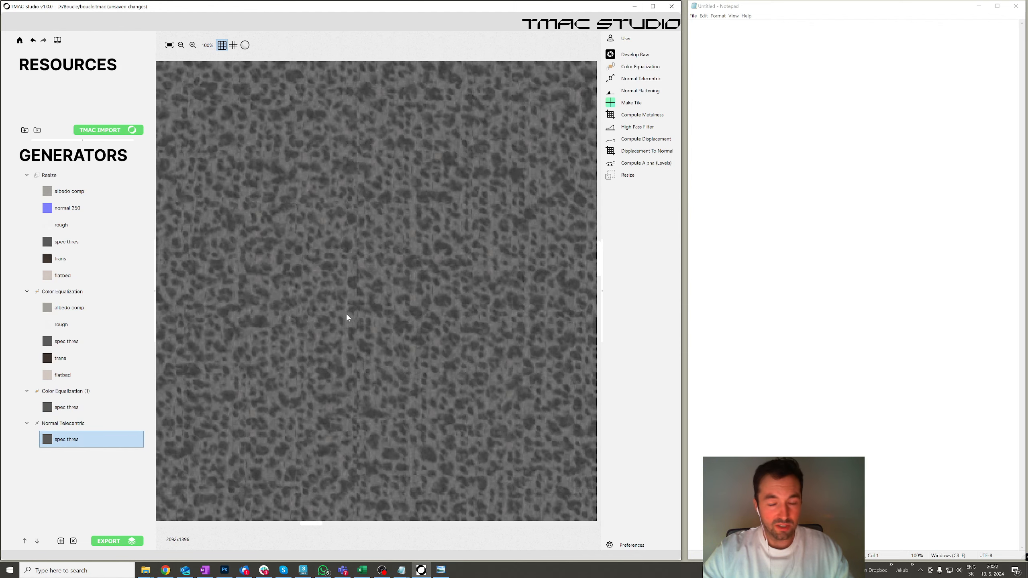
Step: Run Normal Flattening on the resized normal 250 map with the amount set to 5
{"action": "scroll", "coordinate": [346, 312], "scroll_direction": "down", "scroll_amount": 5}
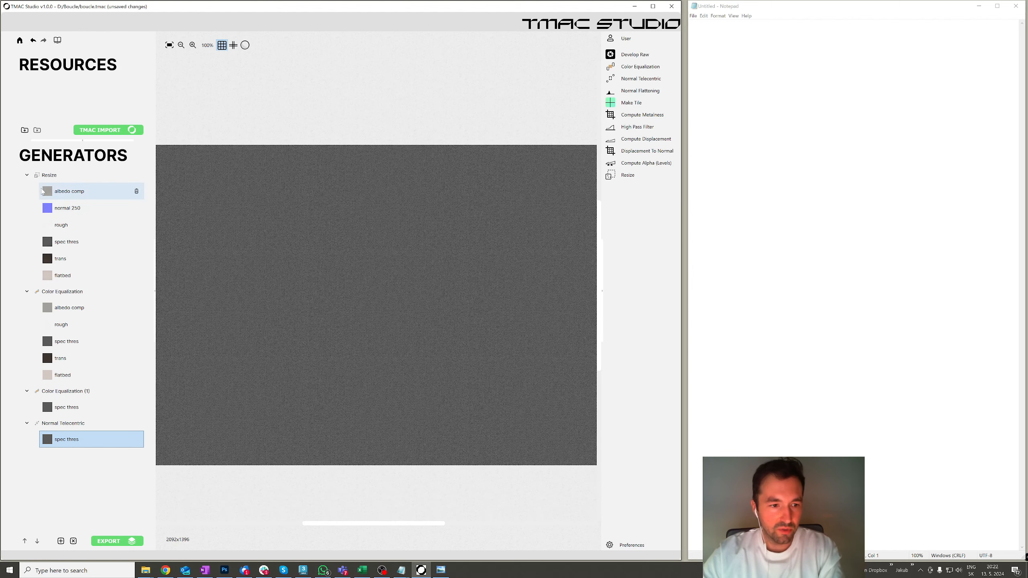
{"action": "left_click", "coordinate": [73, 211]}
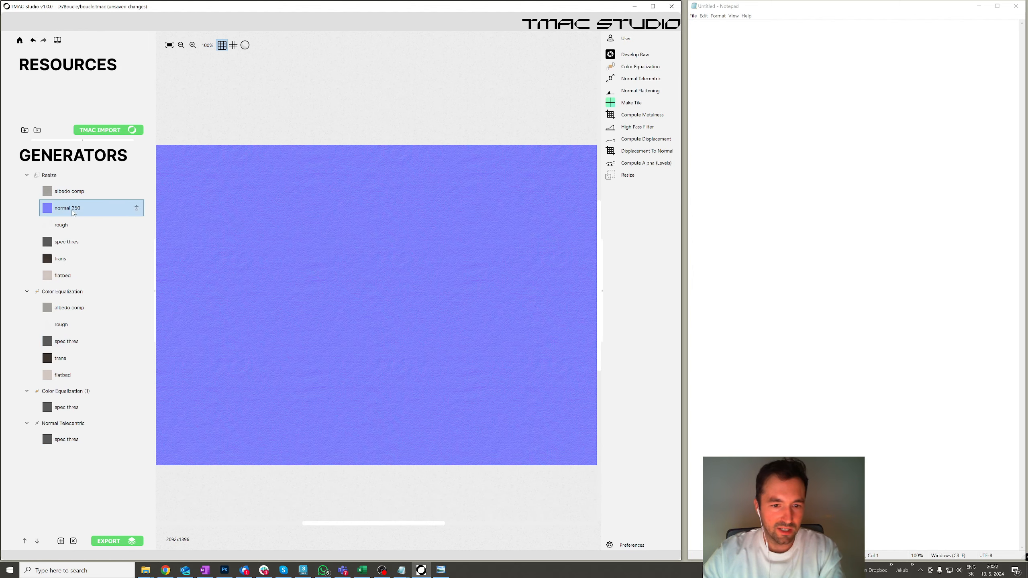
{"action": "scroll", "coordinate": [326, 259], "scroll_direction": "up", "scroll_amount": 1}
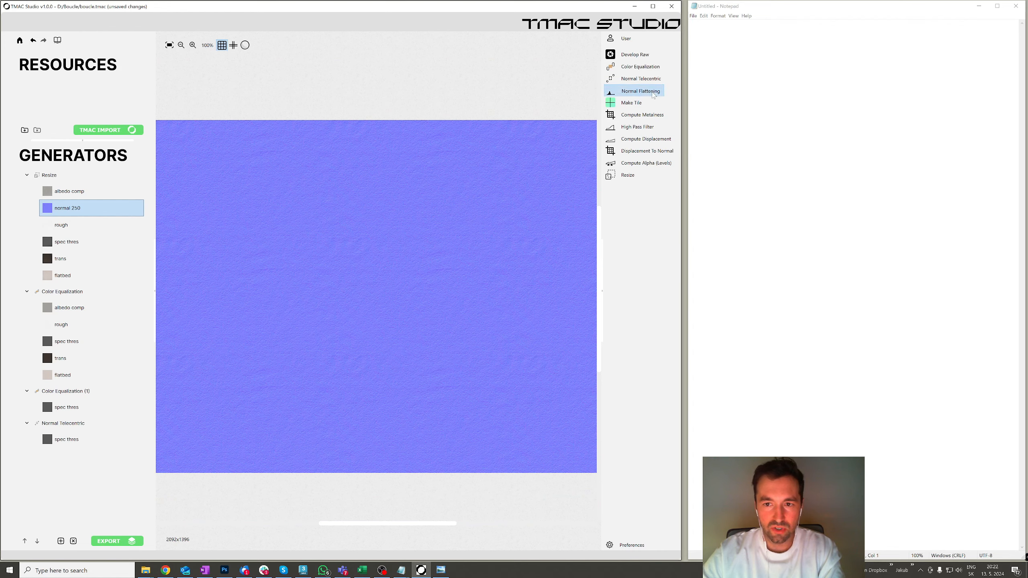
{"action": "left_click", "coordinate": [639, 91]}
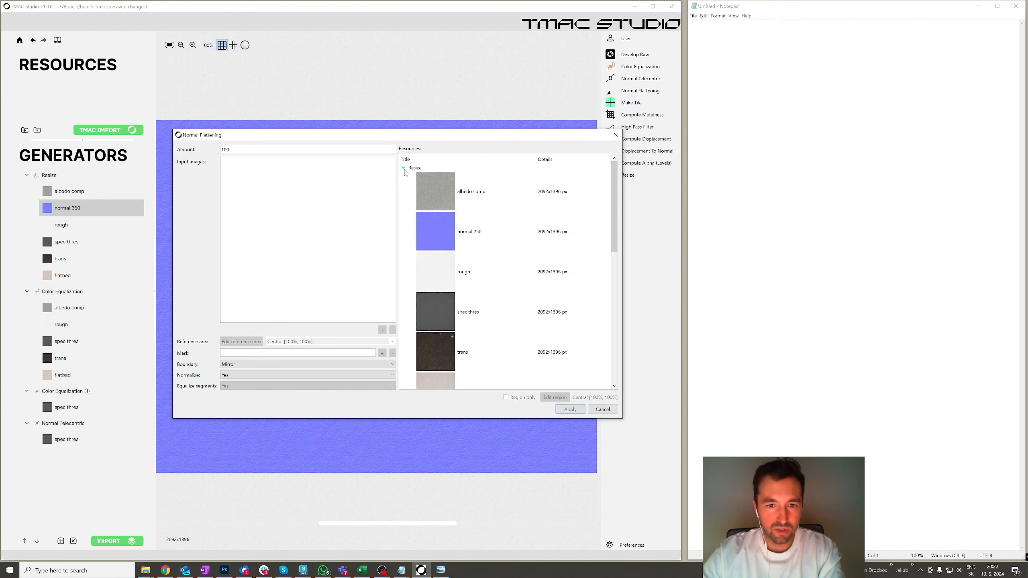
{"action": "left_click", "coordinate": [403, 167]}
{"action": "scroll", "coordinate": [473, 311], "scroll_direction": "down", "scroll_amount": 3}
{"action": "scroll", "coordinate": [457, 258], "scroll_direction": "up", "scroll_amount": 3}
{"action": "left_click", "coordinate": [403, 167]}
{"action": "left_click_drag", "start_coordinate": [441, 219], "coordinate": [243, 207]}
{"action": "key", "text": "ctrl+a"}
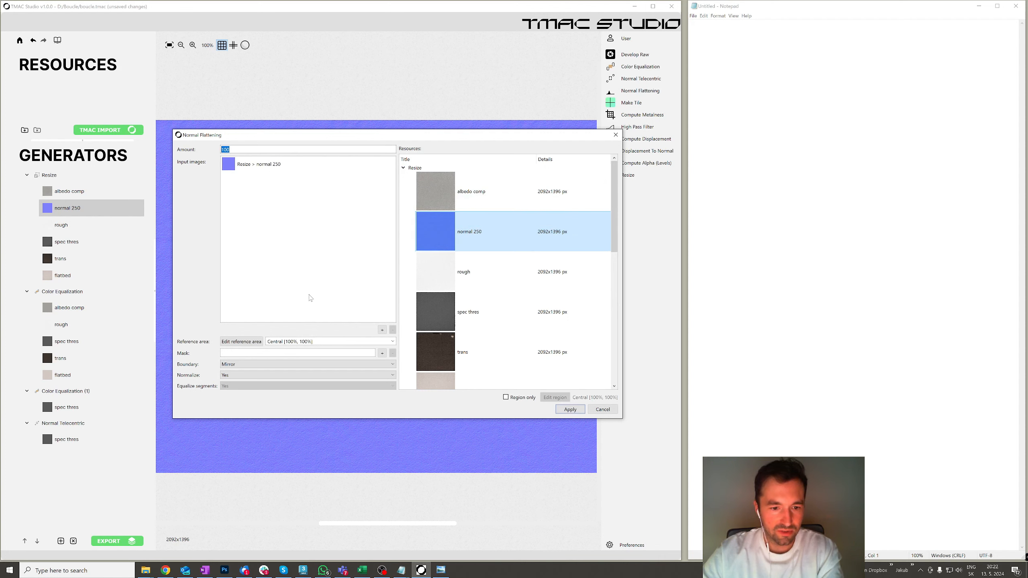
{"action": "type", "text": "5"}
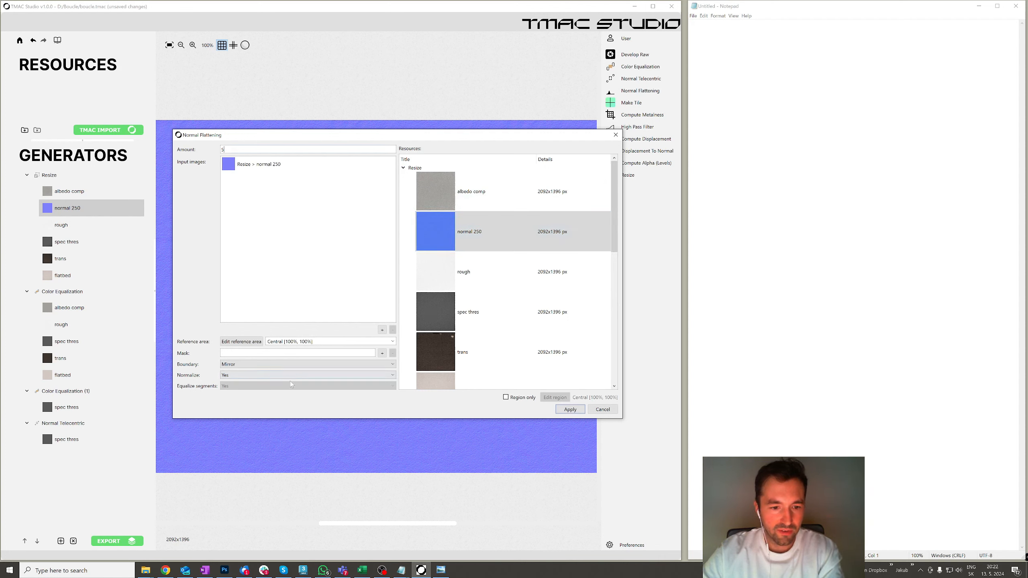
{"action": "left_click", "coordinate": [570, 410]}
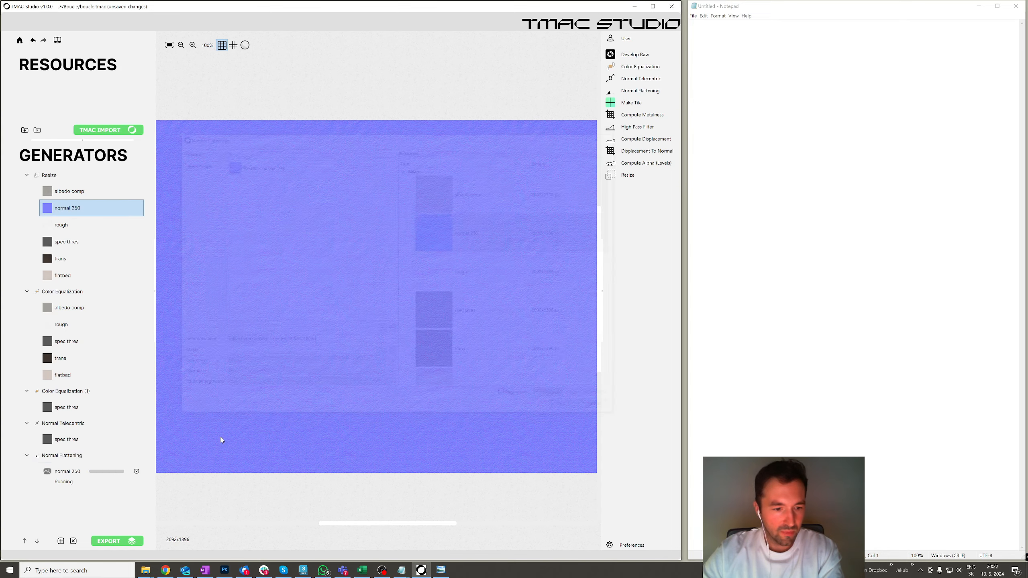
Step: Compare the flattened normal 250 map with the resized original up close in the tiled preview
{"action": "left_click", "coordinate": [70, 474]}
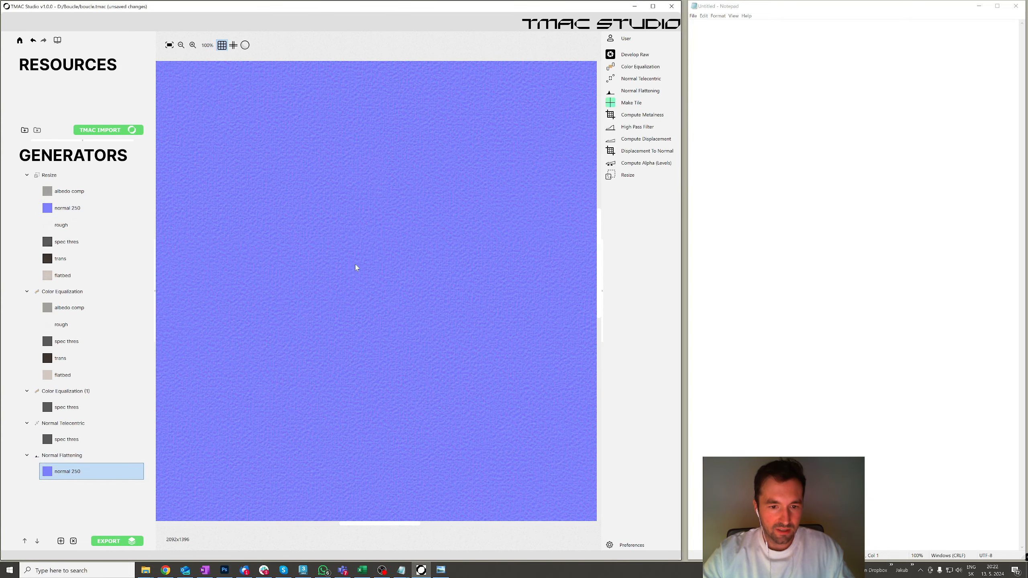
{"action": "left_click", "coordinate": [135, 208]}
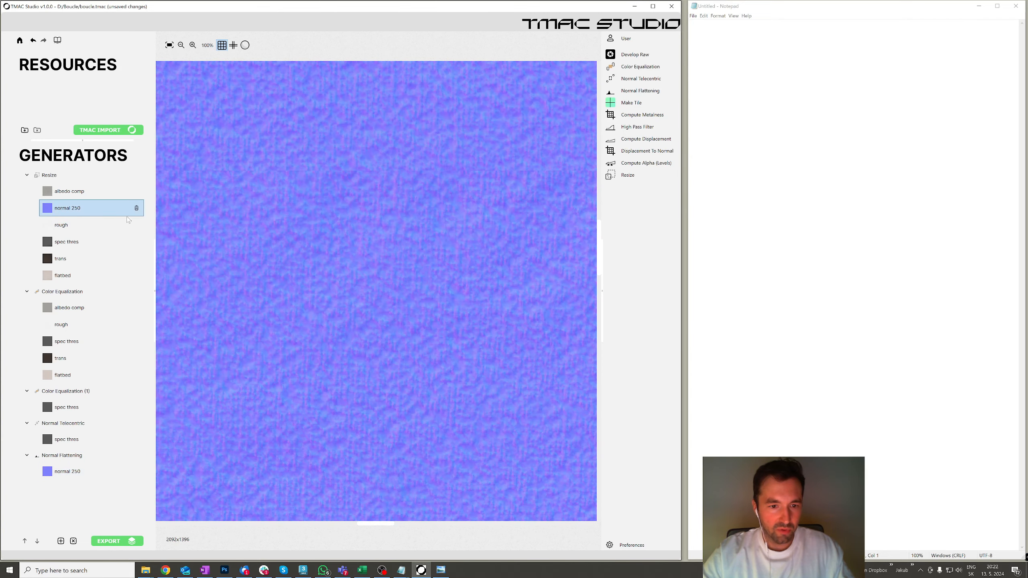
{"action": "left_click", "coordinate": [134, 472]}
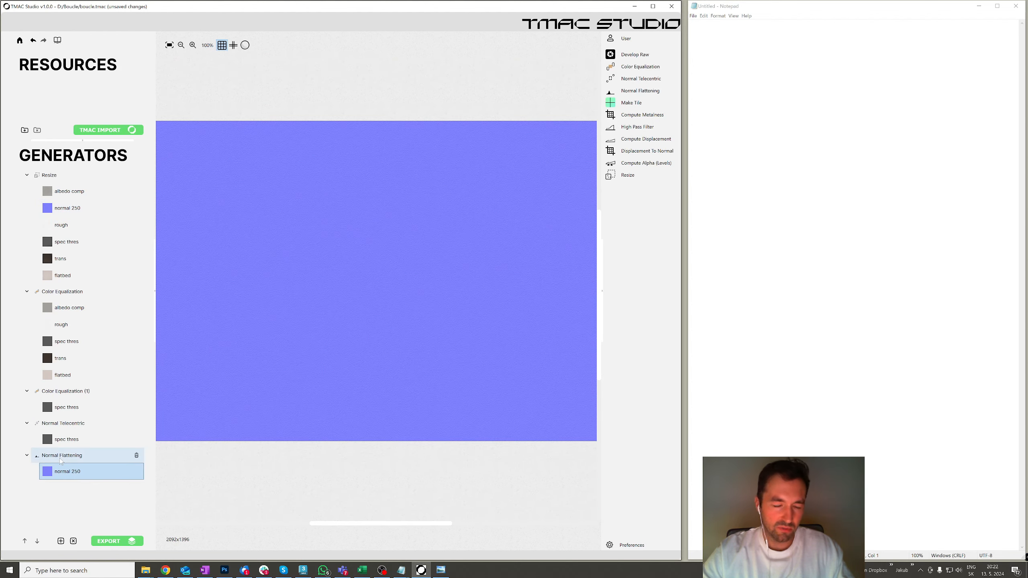
Step: Reuse the existing Normal Flattening setup to run a second flattening of the resized normal 250 map with a different amount
{"action": "double_click", "coordinate": [134, 456]}
{"action": "left_click", "coordinate": [570, 409]}
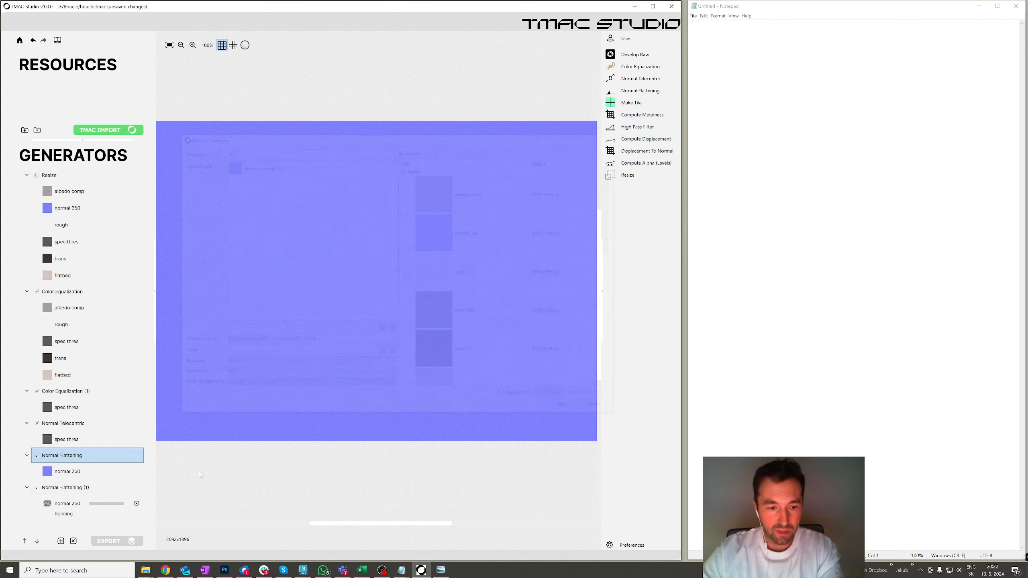
{"action": "left_click", "coordinate": [85, 503]}
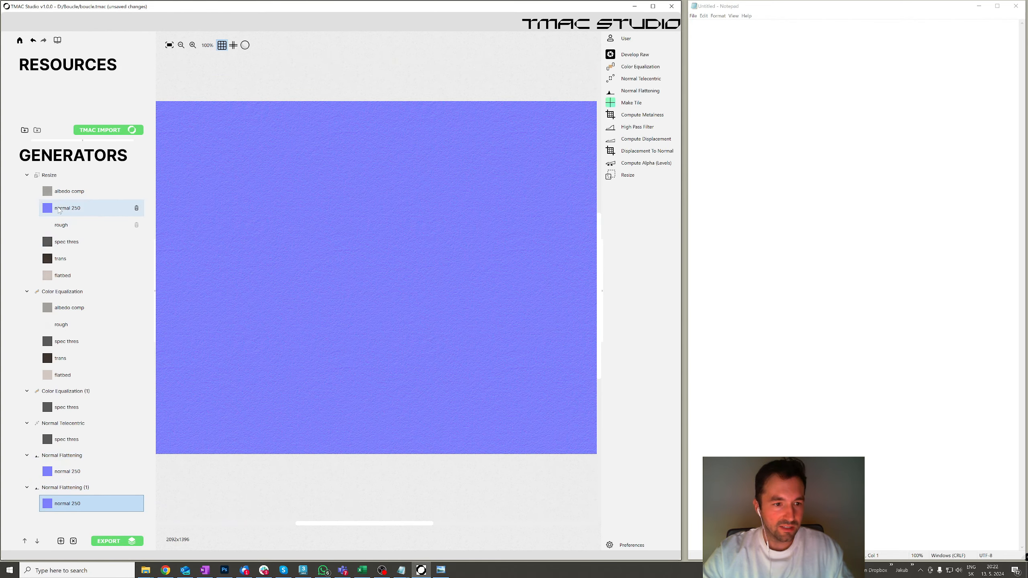
Step: Compare the two flattened normal 250 maps for repeating patterns and tile seams under the shaded normal preview
{"action": "left_click", "coordinate": [86, 209]}
{"action": "left_click", "coordinate": [85, 318]}
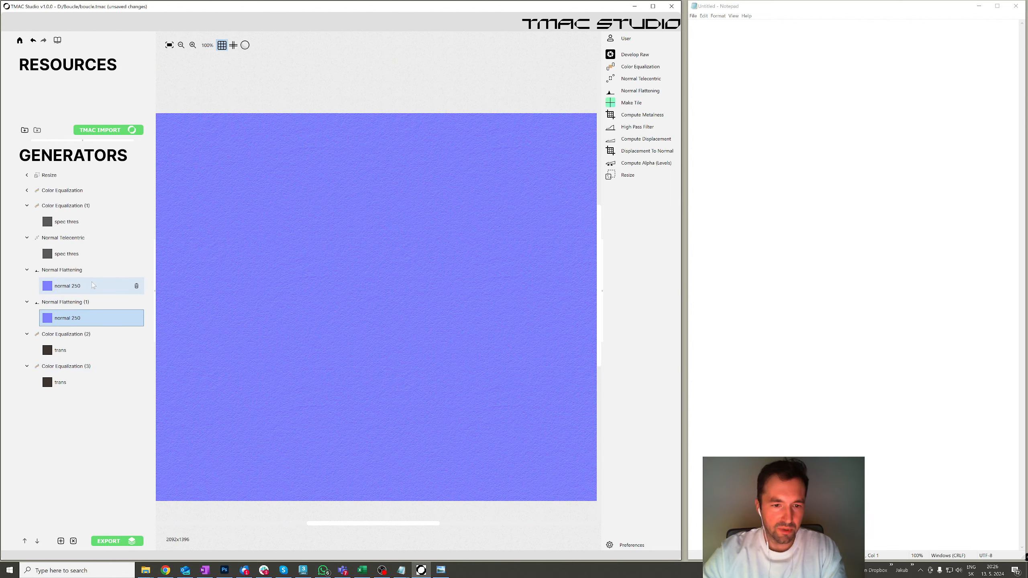
{"action": "left_click", "coordinate": [245, 45]}
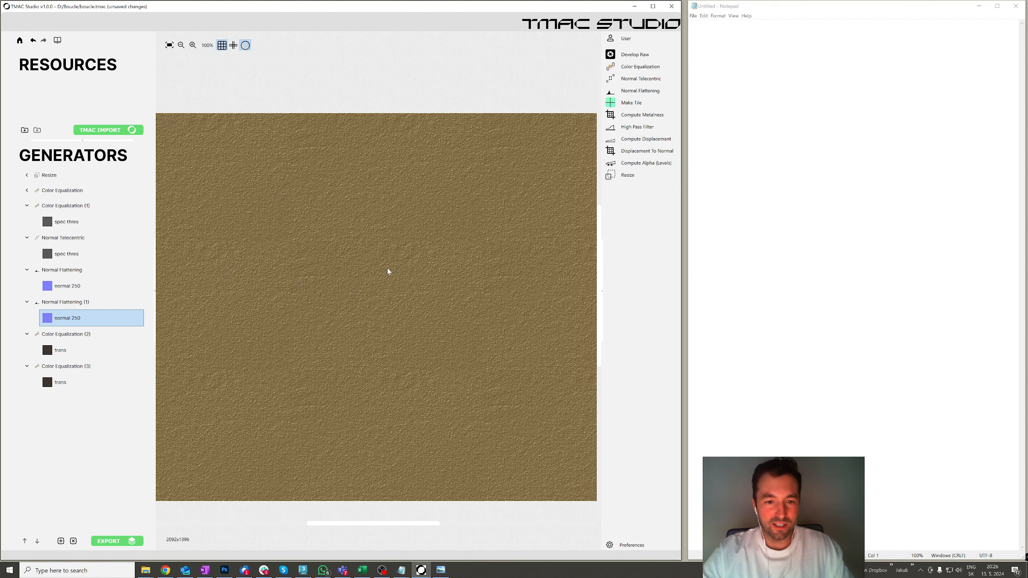
{"action": "left_click", "coordinate": [88, 290]}
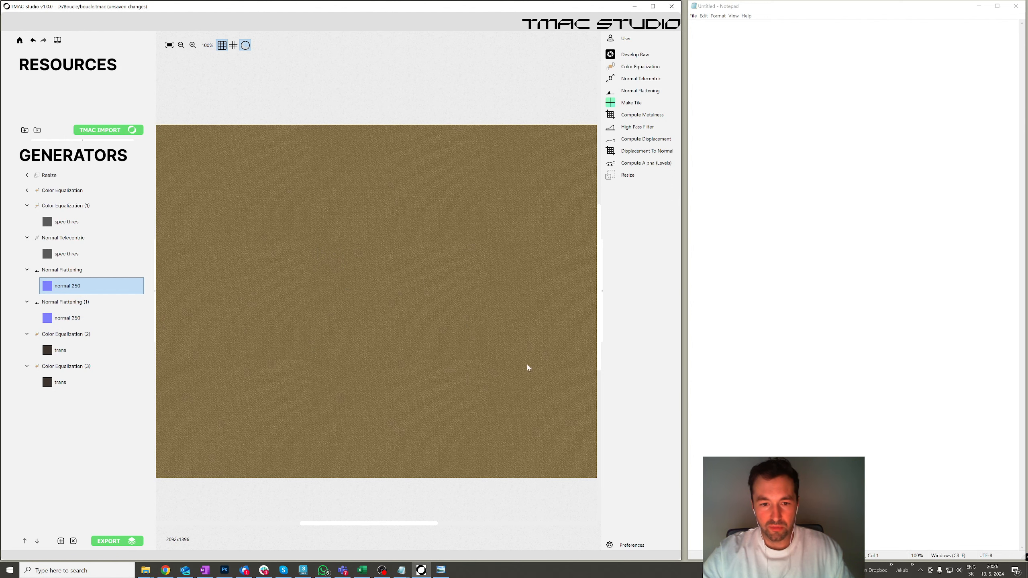
{"action": "left_click", "coordinate": [75, 320]}
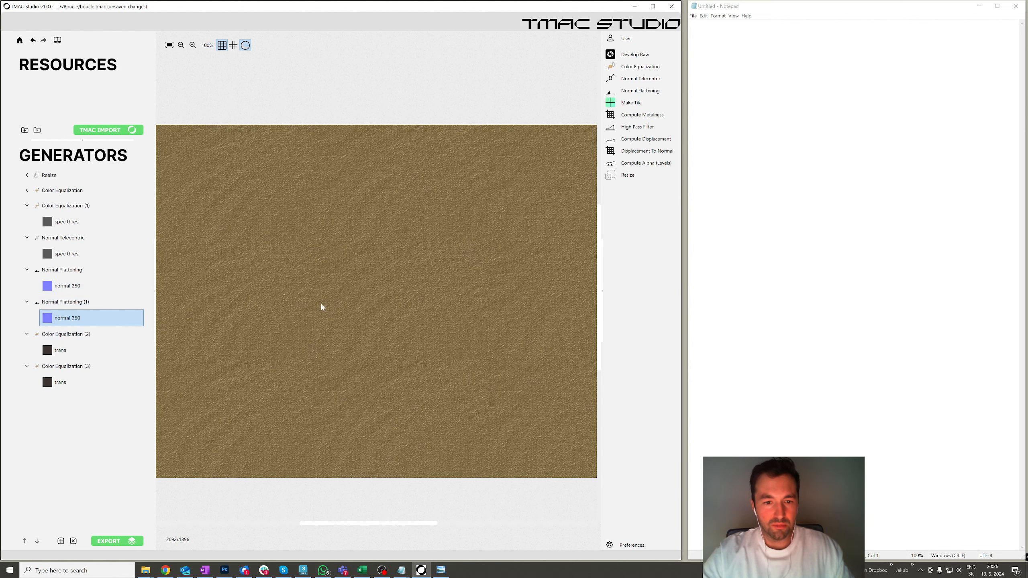
{"action": "left_click_drag", "start_coordinate": [322, 305], "coordinate": [288, 303]}
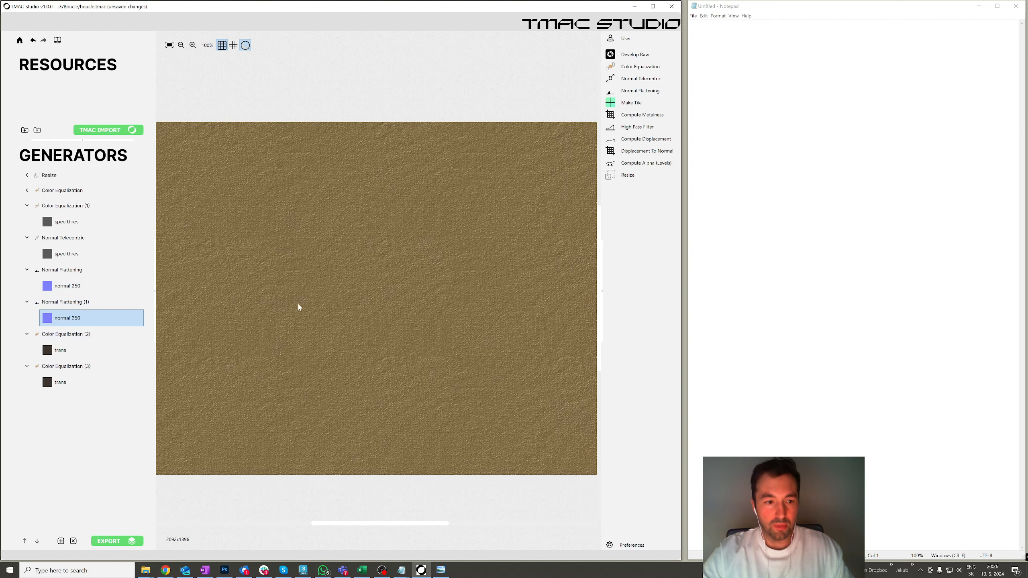
Step: Run Compute Displacement on the Normal Flattening (1) normal 250 map with a cutoff threshold of 20
{"action": "left_click", "coordinate": [644, 140]}
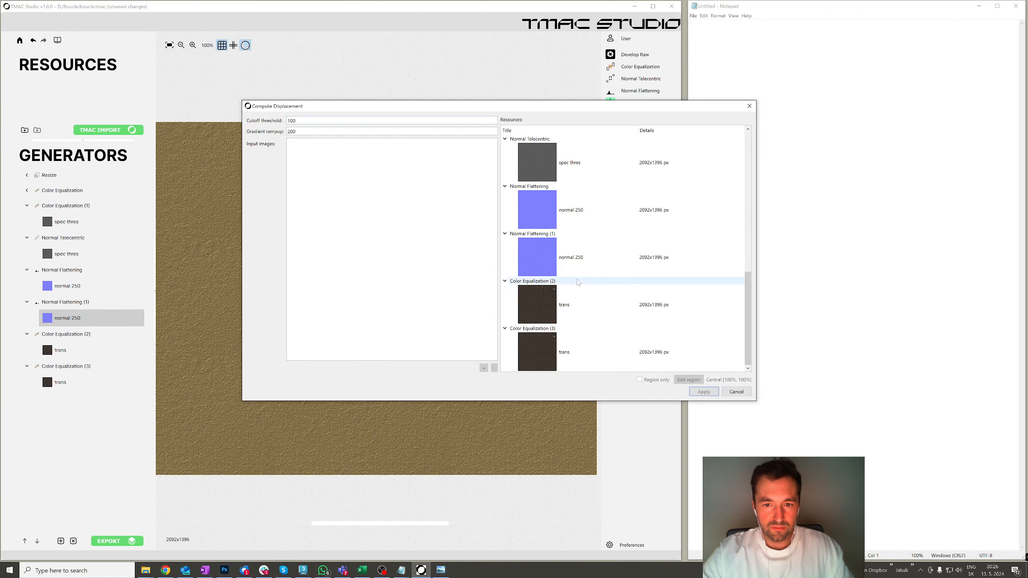
{"action": "left_click_drag", "start_coordinate": [579, 257], "coordinate": [344, 161]}
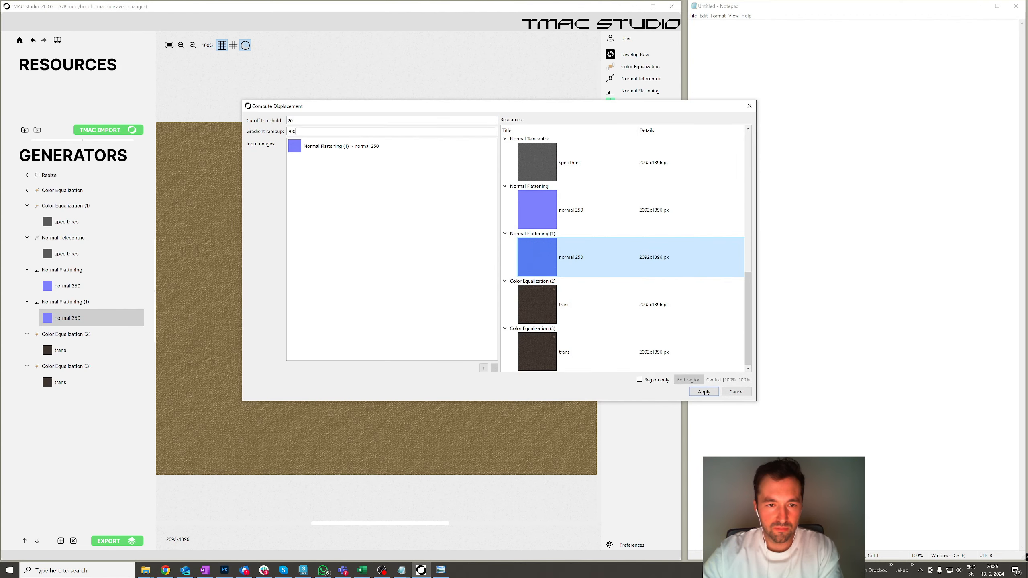
{"action": "left_click", "coordinate": [704, 392]}
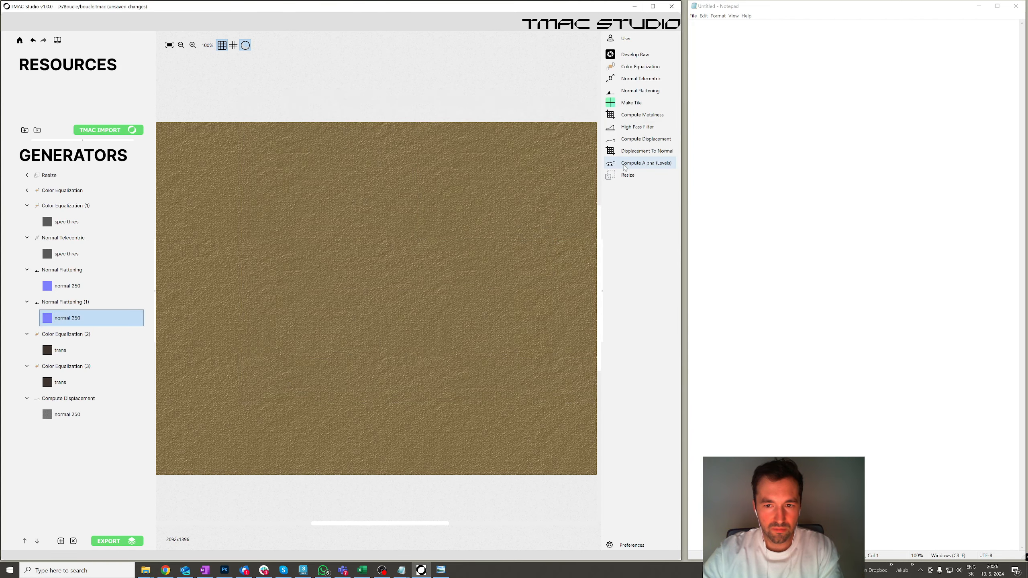
Step: Convert the computed displacement map back into a normal map with Displacement To Normal
{"action": "left_click", "coordinate": [637, 152]}
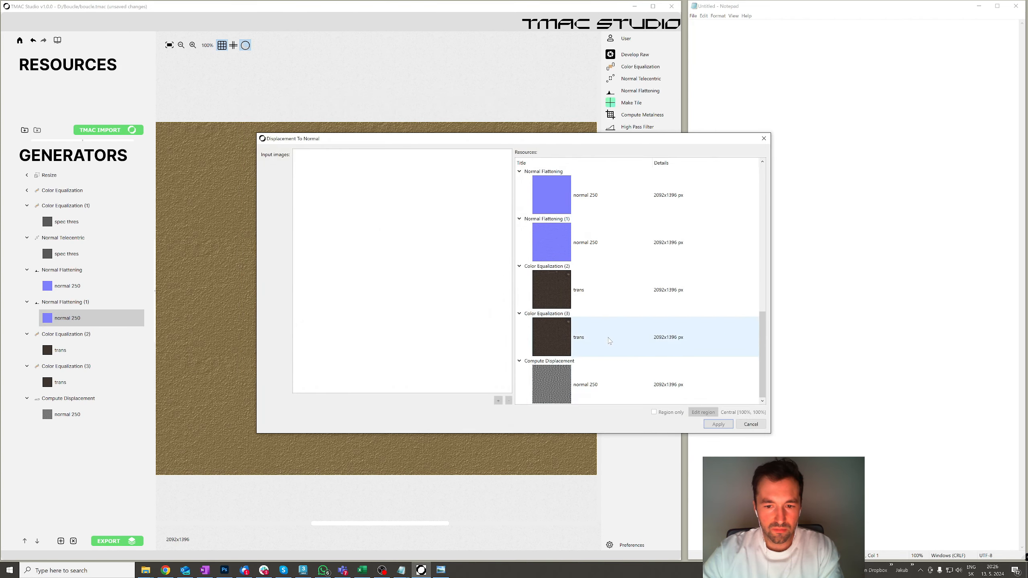
{"action": "left_click", "coordinate": [570, 383]}
{"action": "left_click", "coordinate": [714, 425]}
{"action": "left_click", "coordinate": [640, 91]}
{"action": "mouse_move", "coordinate": [443, 344]}
{"action": "left_mouse_down"}
{"action": "mouse_move", "coordinate": [294, 250]}
{"action": "mouse_move", "coordinate": [460, 350]}
{"action": "left_mouse_up"}
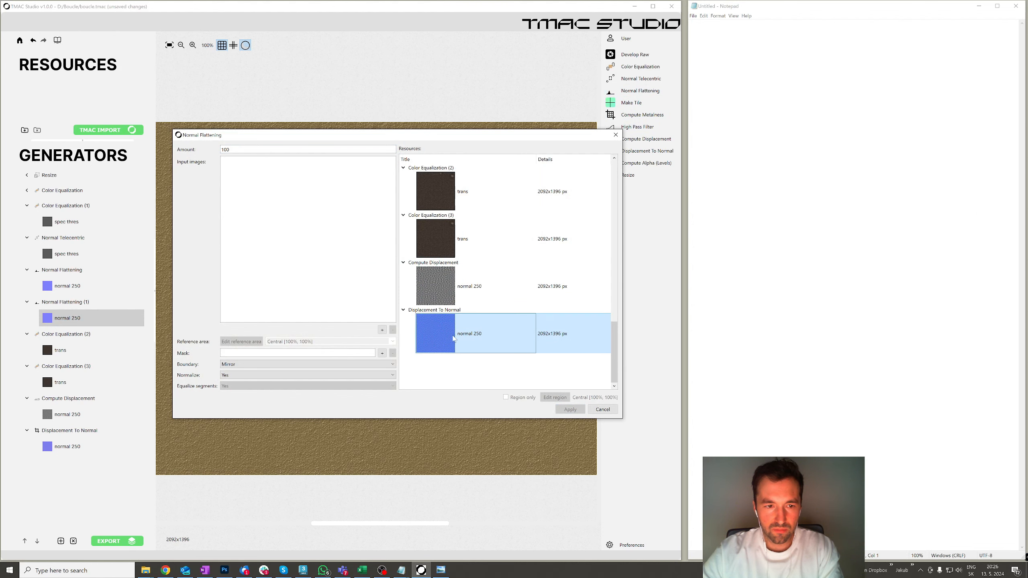
{"action": "left_click", "coordinate": [616, 134]}
Step: Set up Normal Telecentric with Normal Flattening (1) normal 250 as input, Displacement To Normal as guidance and PCA compressed random search
{"action": "left_click", "coordinate": [641, 79]}
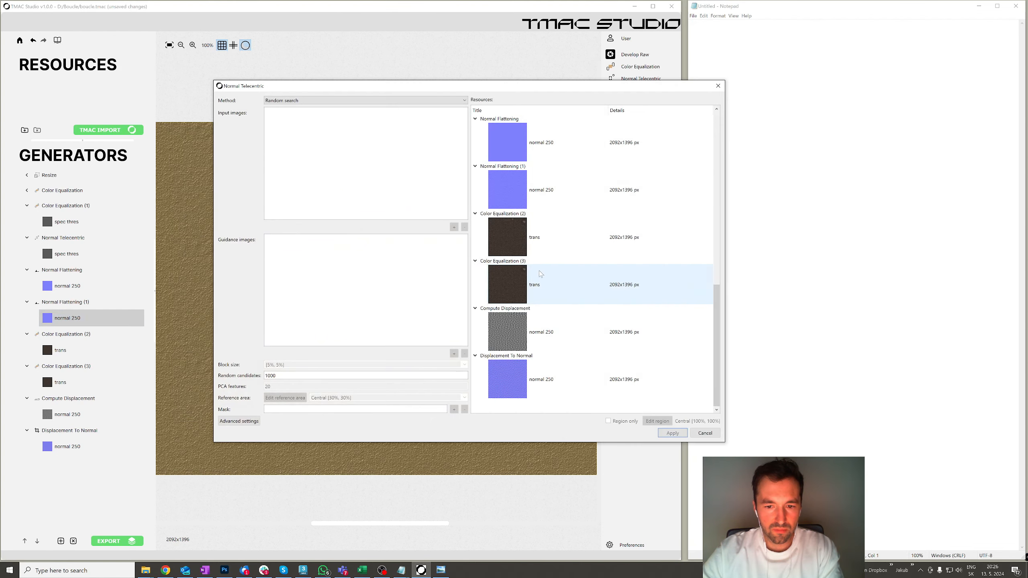
{"action": "left_click_drag", "start_coordinate": [526, 379], "coordinate": [385, 291]}
{"action": "left_click_drag", "start_coordinate": [539, 190], "coordinate": [368, 191]}
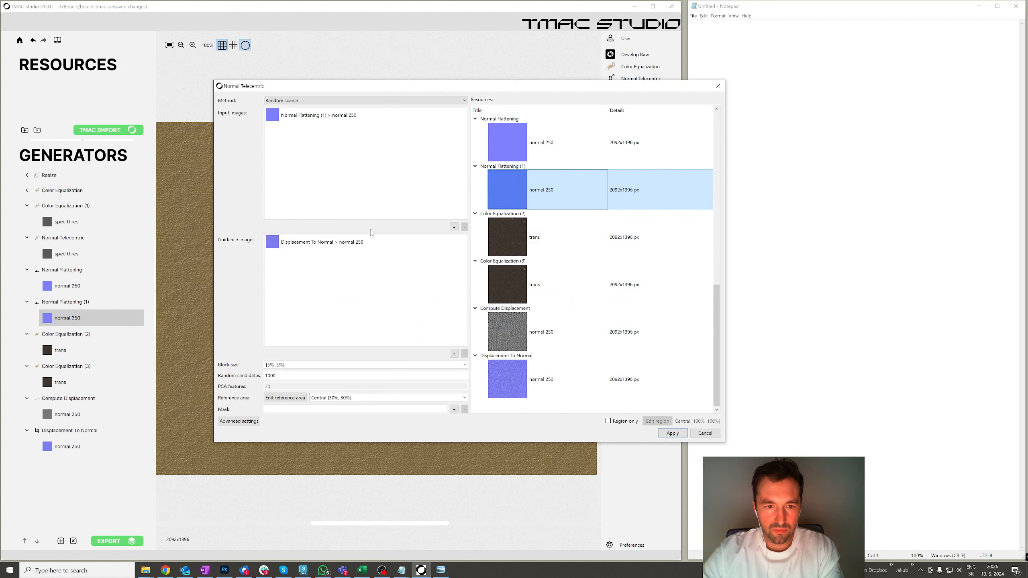
{"action": "left_click", "coordinate": [310, 101]}
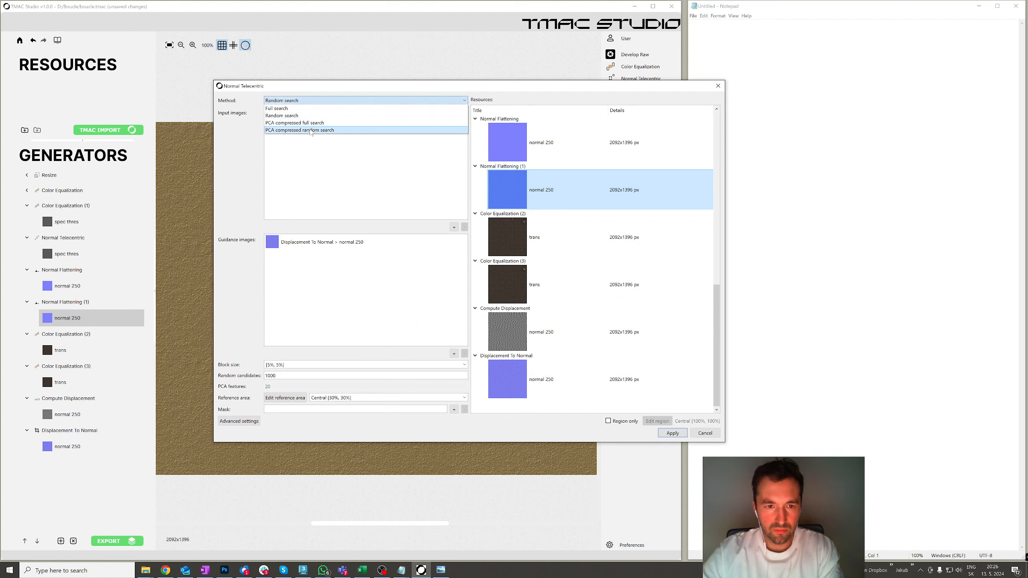
{"action": "left_click", "coordinate": [311, 131]}
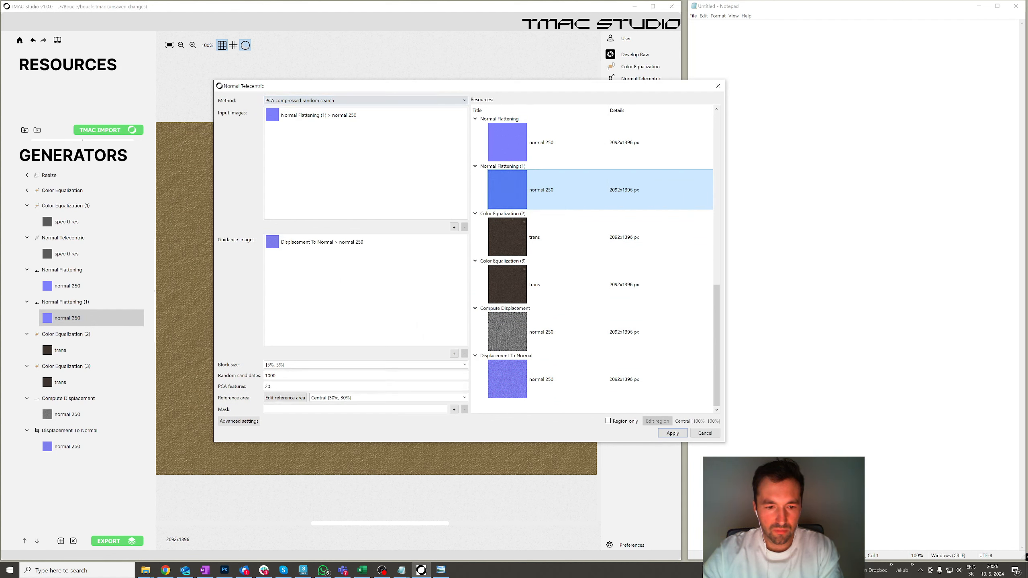
Step: Set 20000 random candidates and a block size of 5 by 5 px, and run the Normal Telecentric generator
{"action": "type", "text": "0"}
{"action": "left_click", "coordinate": [465, 365]}
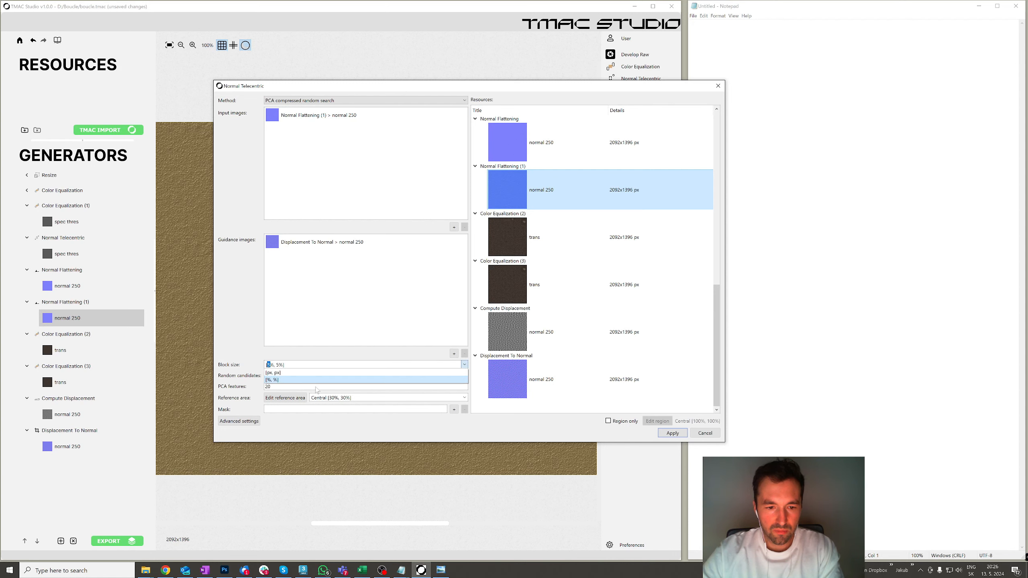
{"action": "left_click", "coordinate": [310, 372]}
{"action": "type", "text": "5"}
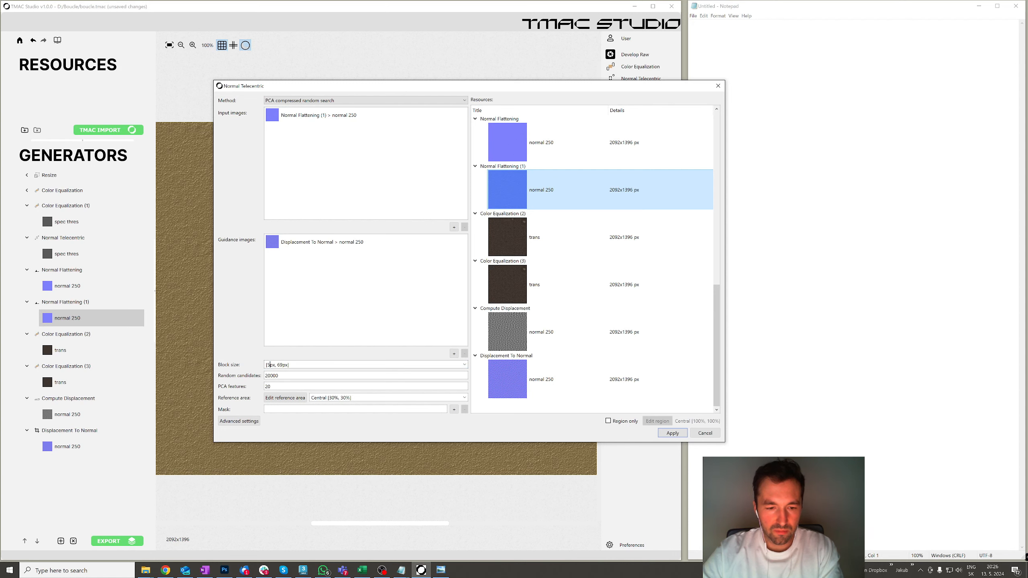
{"action": "double_click", "coordinate": [280, 365]}
{"action": "type", "text": "5"}
{"action": "left_click", "coordinate": [673, 433]}
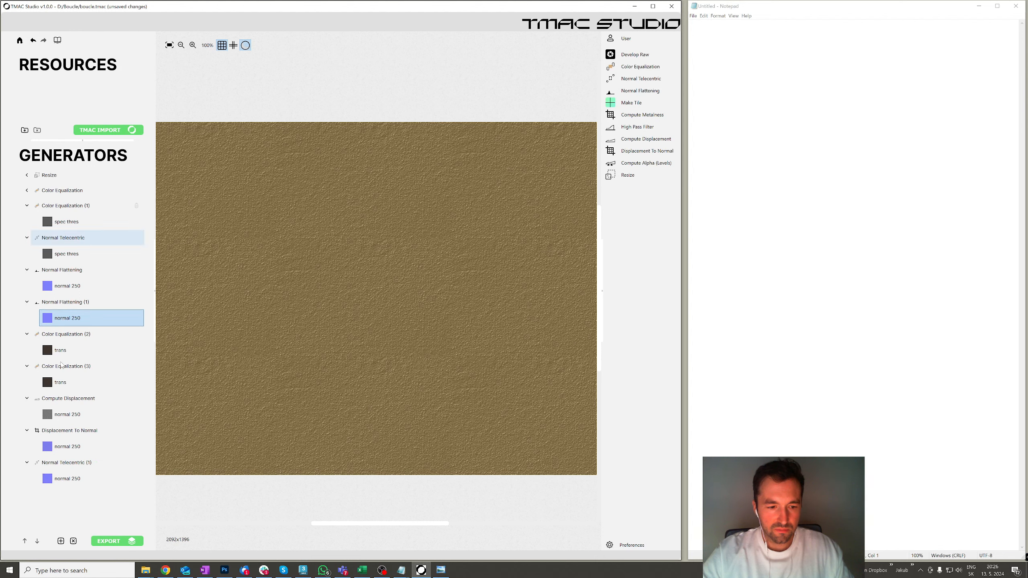
Step: Compare the Normal Telecentric (1) normal 250 map with its Normal Flattening (1) source, inspecting the tiled relief pattern
{"action": "left_click", "coordinate": [67, 479]}
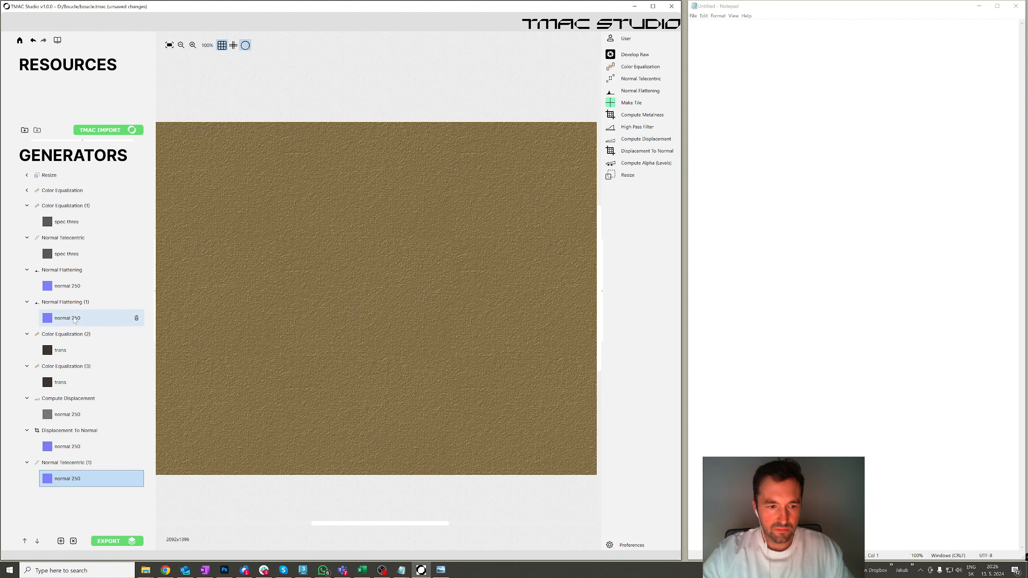
{"action": "left_click", "coordinate": [68, 318]}
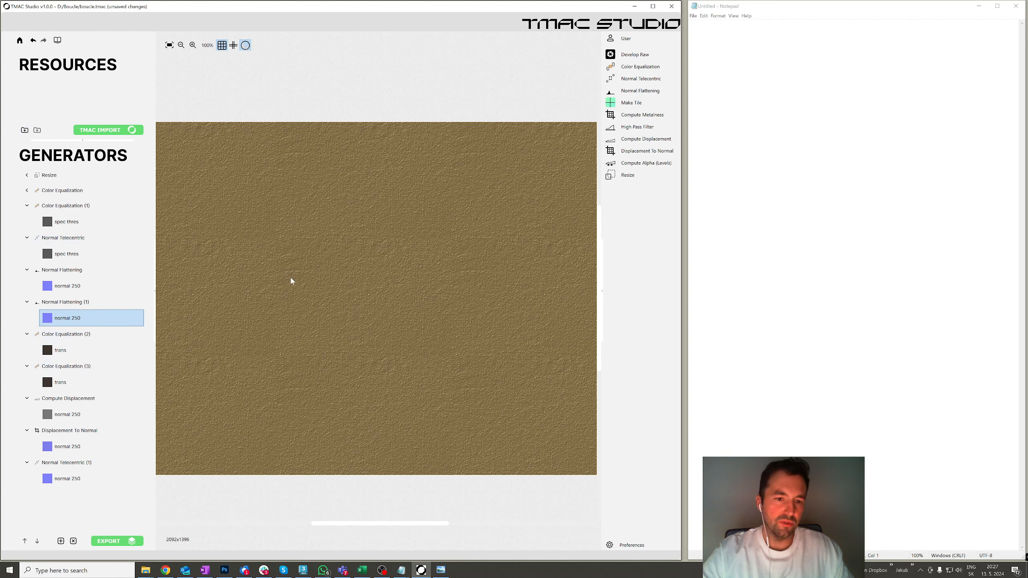
{"action": "left_click", "coordinate": [97, 479]}
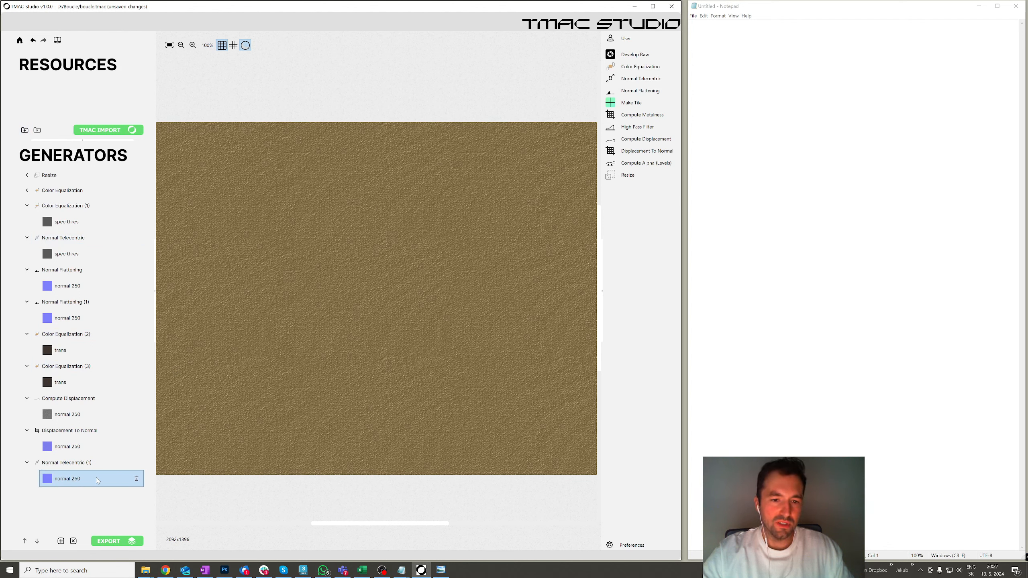
{"action": "left_click", "coordinate": [87, 317]}
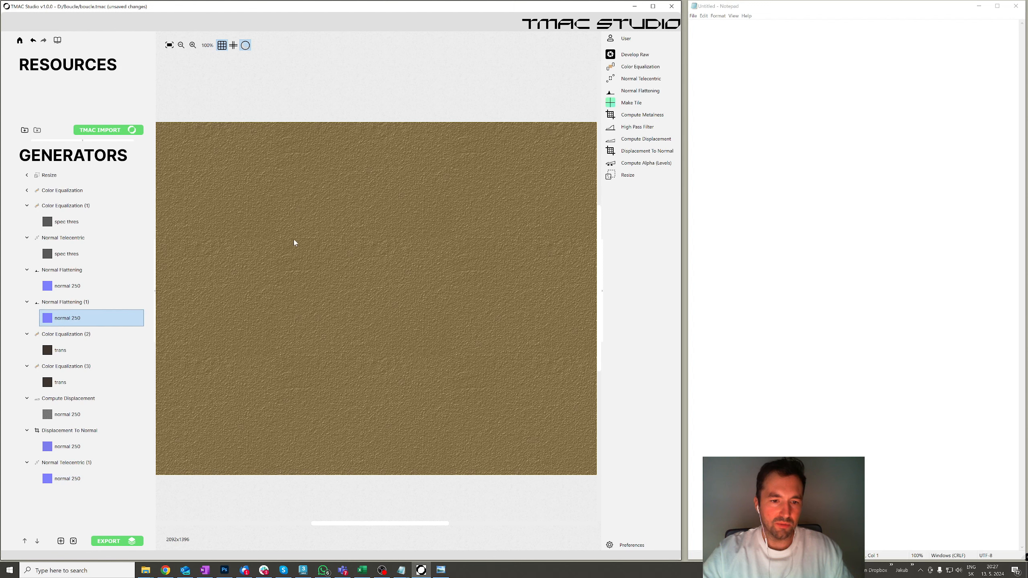
{"action": "left_click", "coordinate": [81, 479]}
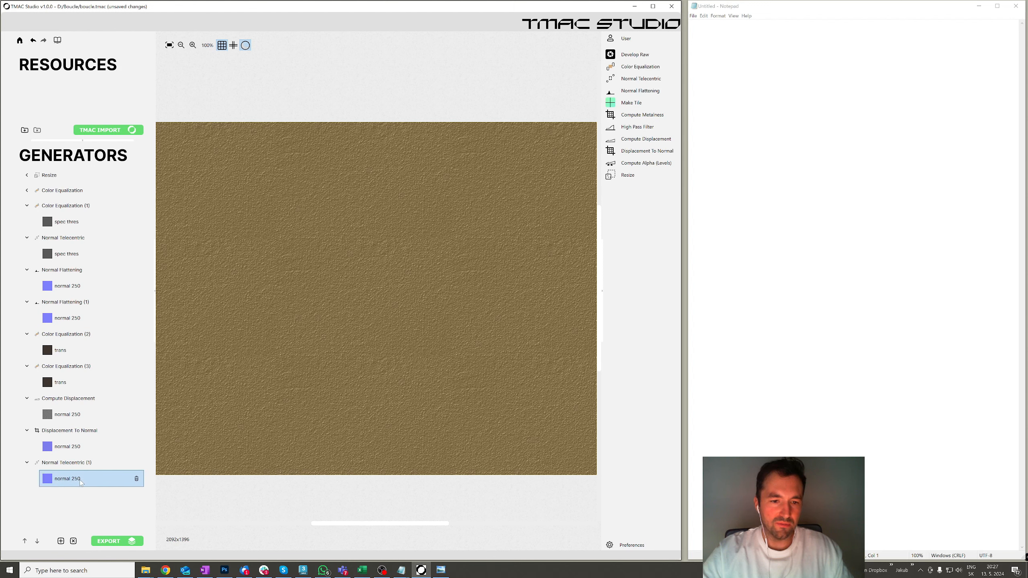
{"action": "left_click", "coordinate": [83, 317]}
{"action": "left_click", "coordinate": [81, 478]}
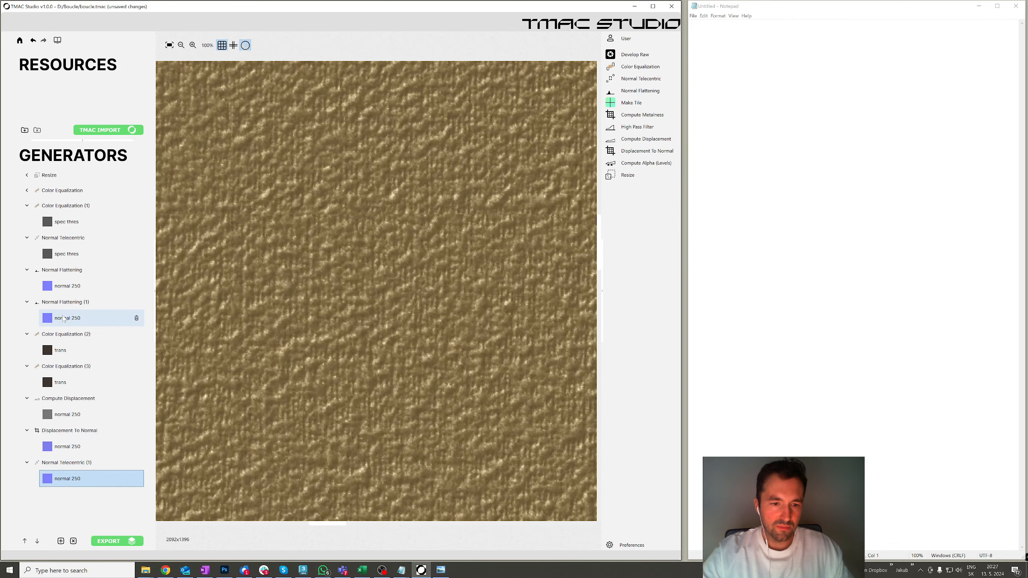
Step: Switch between the Normal Flattening (1) and Normal Telecentric (1) normal 250 maps to check their relief against each other
{"action": "left_click", "coordinate": [82, 318]}
{"action": "left_click", "coordinate": [61, 482]}
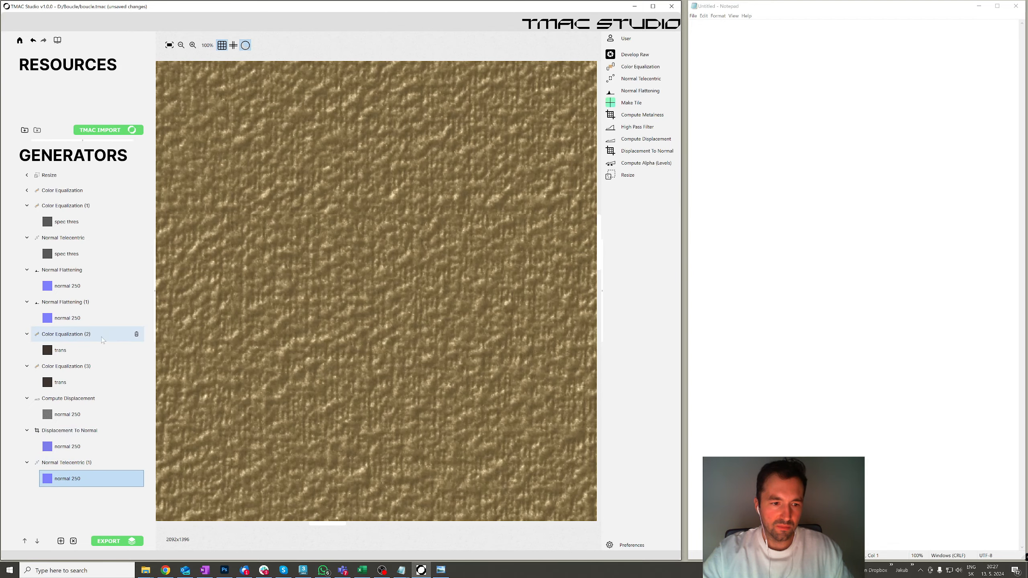
{"action": "left_click", "coordinate": [81, 318]}
Step: Display the trans map from the first Color Equalization and examine its tiled repeat for marks and spots
{"action": "left_click", "coordinate": [27, 205]}
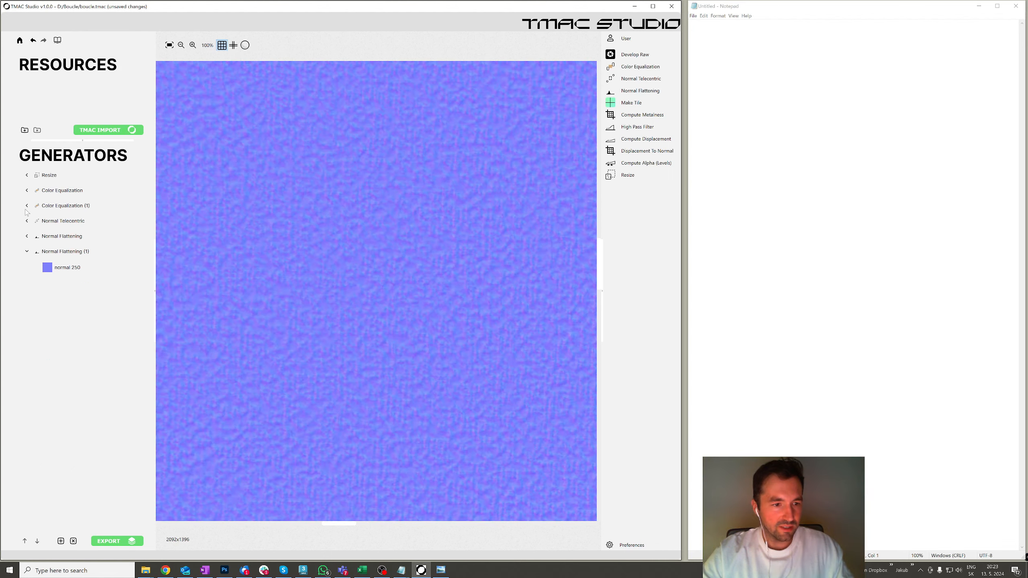
{"action": "left_click", "coordinate": [65, 221]}
{"action": "left_click", "coordinate": [32, 194]}
{"action": "left_click", "coordinate": [28, 191]}
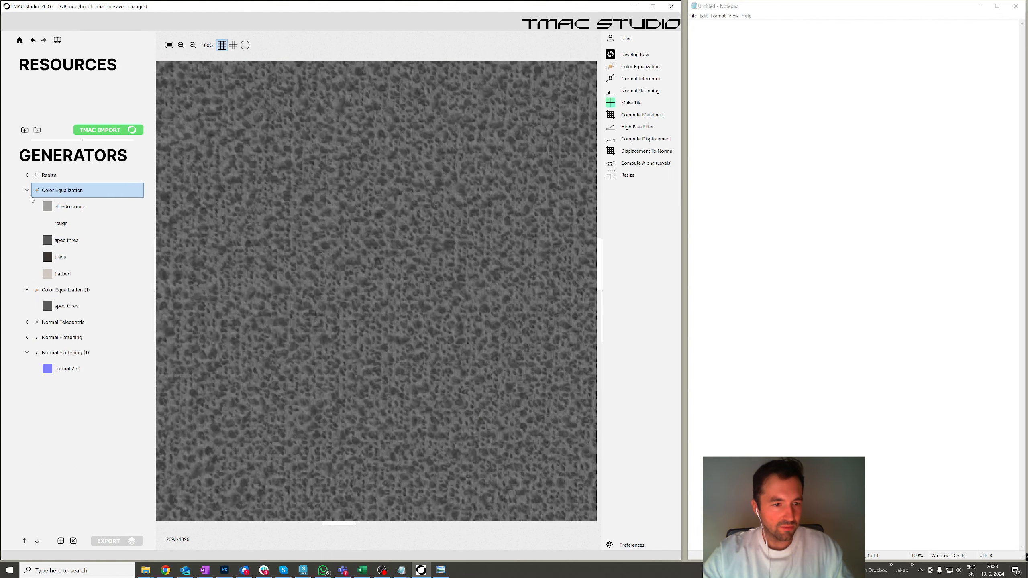
{"action": "left_click", "coordinate": [63, 259]}
{"action": "scroll", "coordinate": [325, 252], "scroll_direction": "down", "scroll_amount": 3}
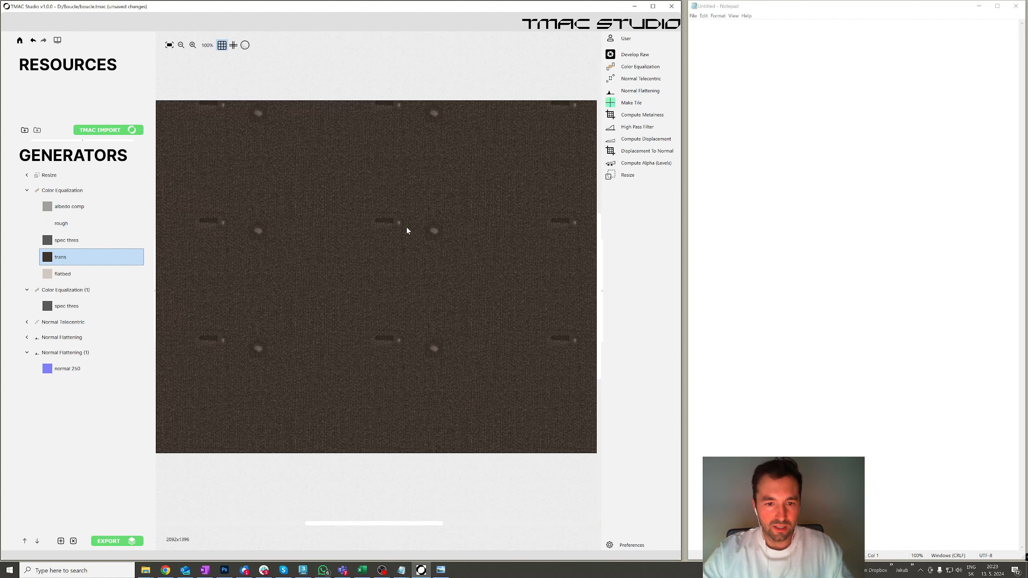
Step: Set up another histogram Color Equalization with only Color Equalization > trans as input and a block size of 2%, 2%
{"action": "double_click", "coordinate": [68, 191]}
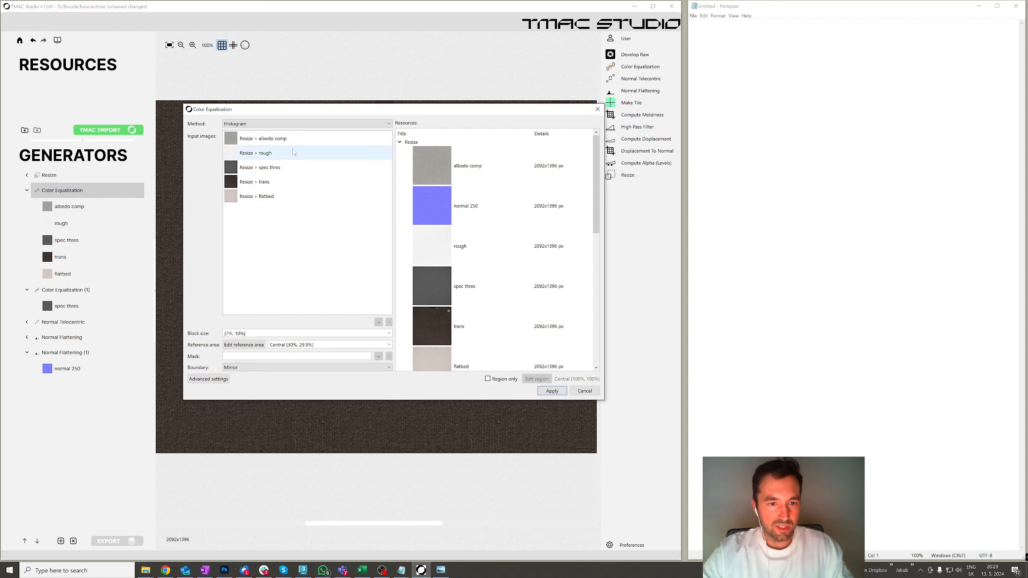
{"action": "left_click_drag", "start_coordinate": [423, 112], "coordinate": [726, 100]}
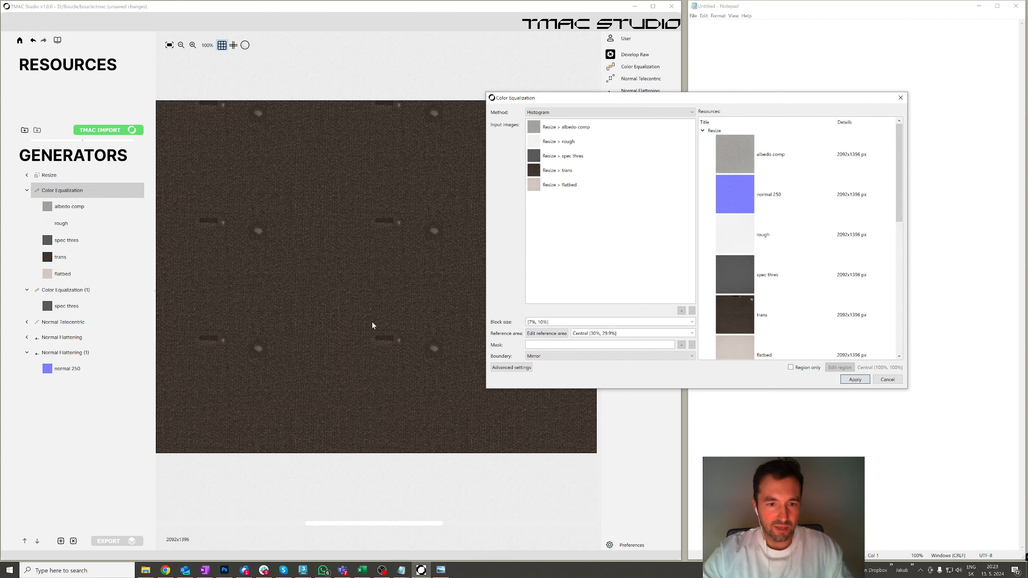
{"action": "left_click", "coordinate": [567, 185]}
{"action": "left_click", "coordinate": [567, 127], "text": "shift"}
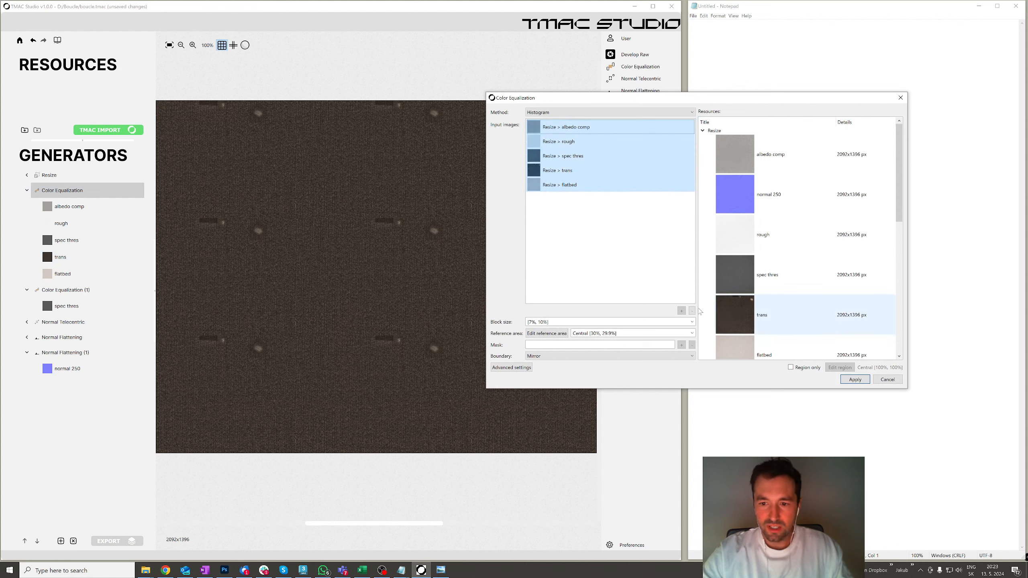
{"action": "key", "text": "Delete"}
{"action": "scroll", "coordinate": [789, 287], "scroll_direction": "down", "scroll_amount": 5}
{"action": "left_click_drag", "start_coordinate": [789, 315], "coordinate": [549, 143]}
{"action": "left_click_drag", "start_coordinate": [575, 101], "coordinate": [493, 96]}
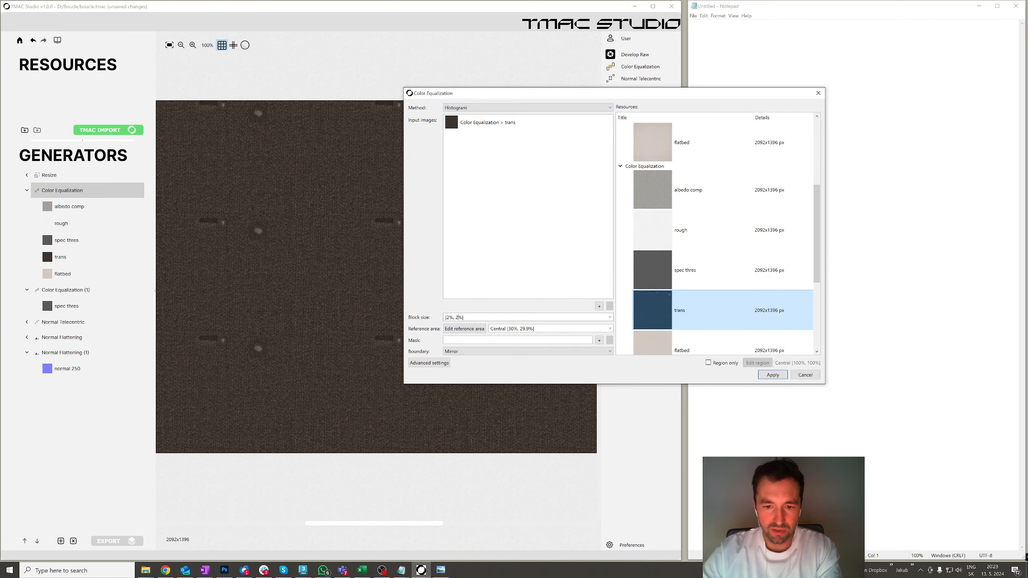
Step: Restrict the equalization to a floating region (43.8%, 0%, 13.1%, 5.5%) over the dark mark at the trans map's upper edge and run it
{"action": "left_click", "coordinate": [708, 363]}
{"action": "left_click", "coordinate": [758, 363]}
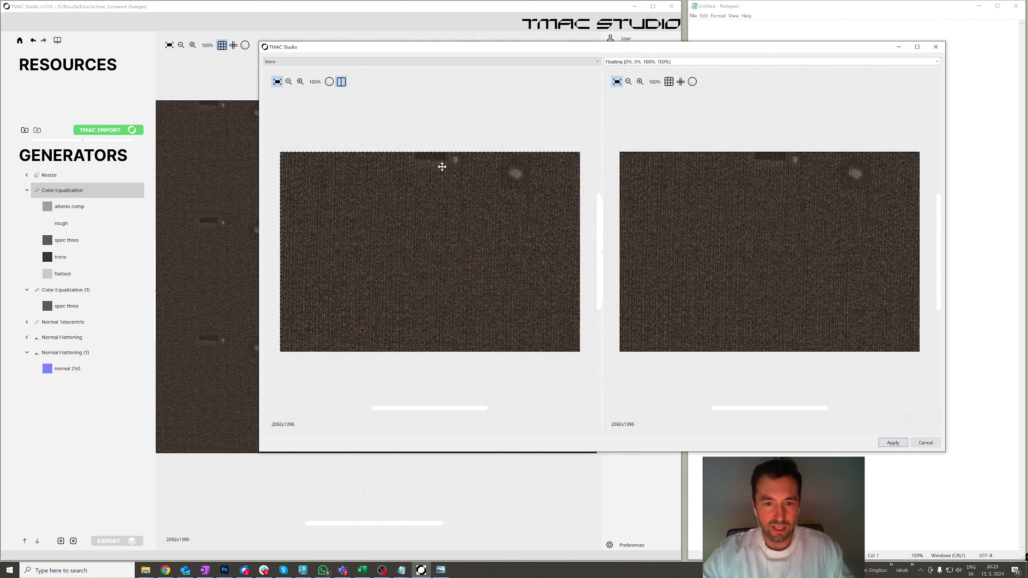
{"action": "left_click_drag", "start_coordinate": [281, 153], "coordinate": [453, 170]}
{"action": "left_click_drag", "start_coordinate": [489, 208], "coordinate": [451, 163]}
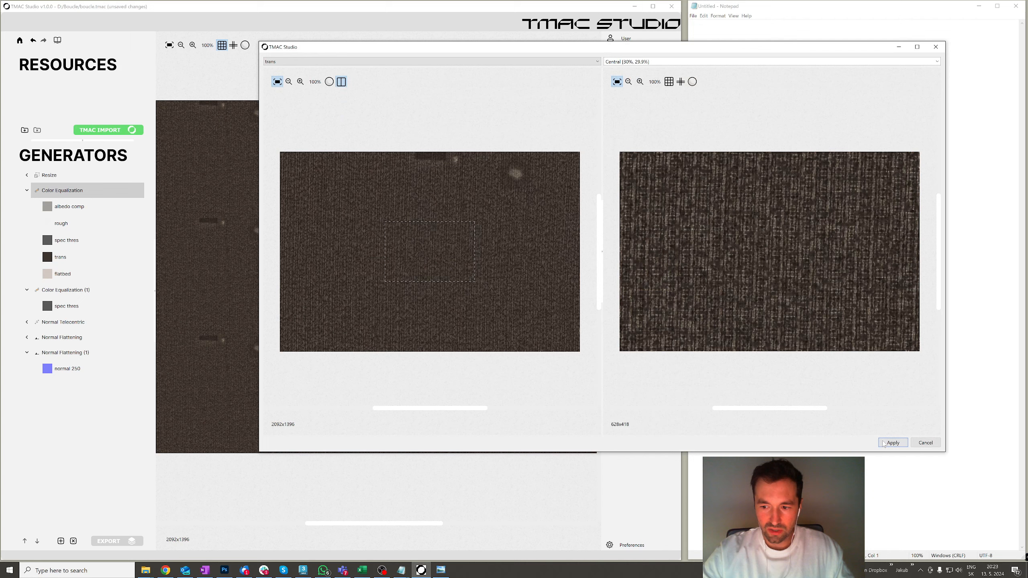
{"action": "left_click", "coordinate": [884, 444]}
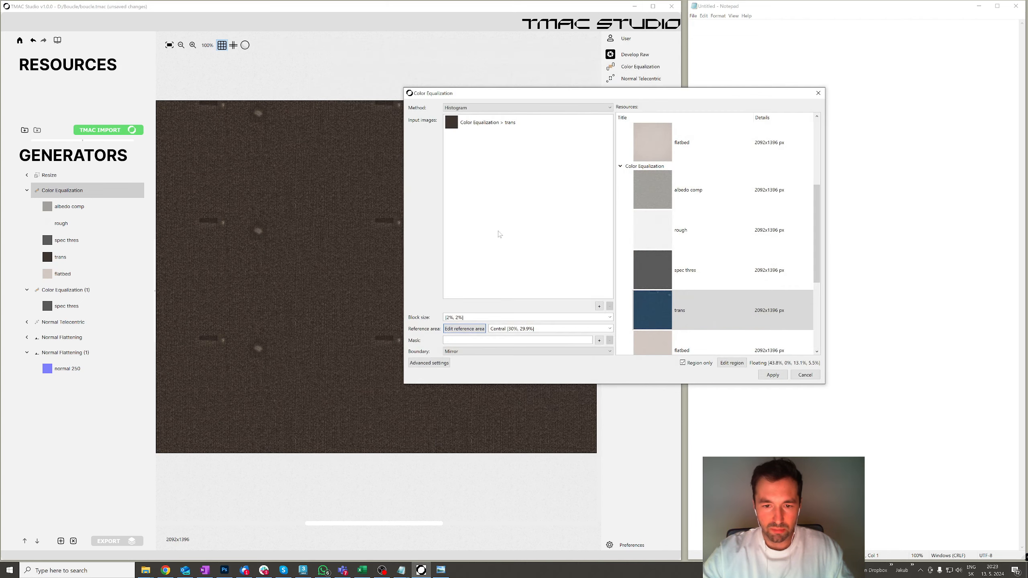
{"action": "left_click", "coordinate": [739, 365]}
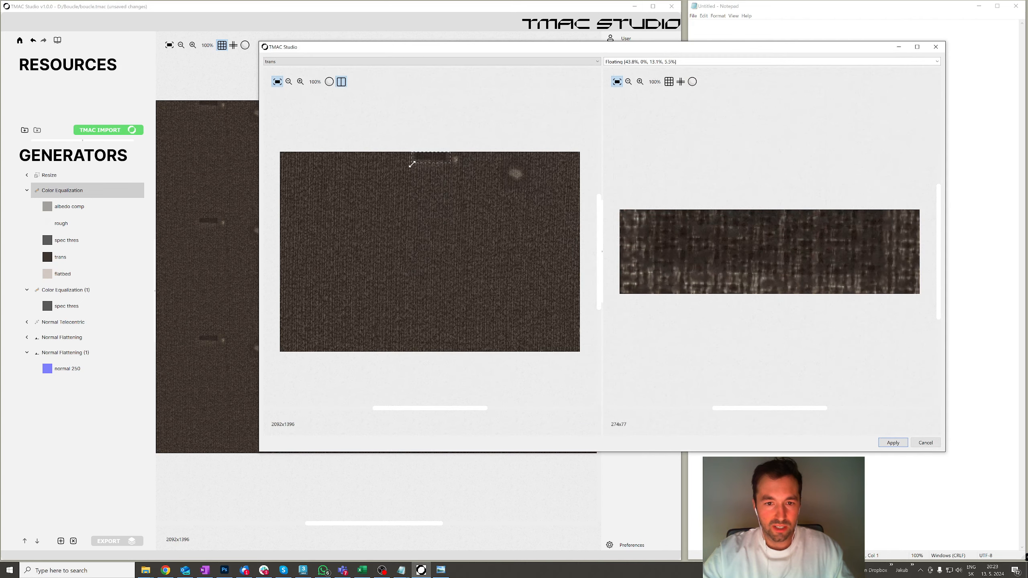
{"action": "left_click", "coordinate": [936, 47]}
{"action": "left_click", "coordinate": [772, 376]}
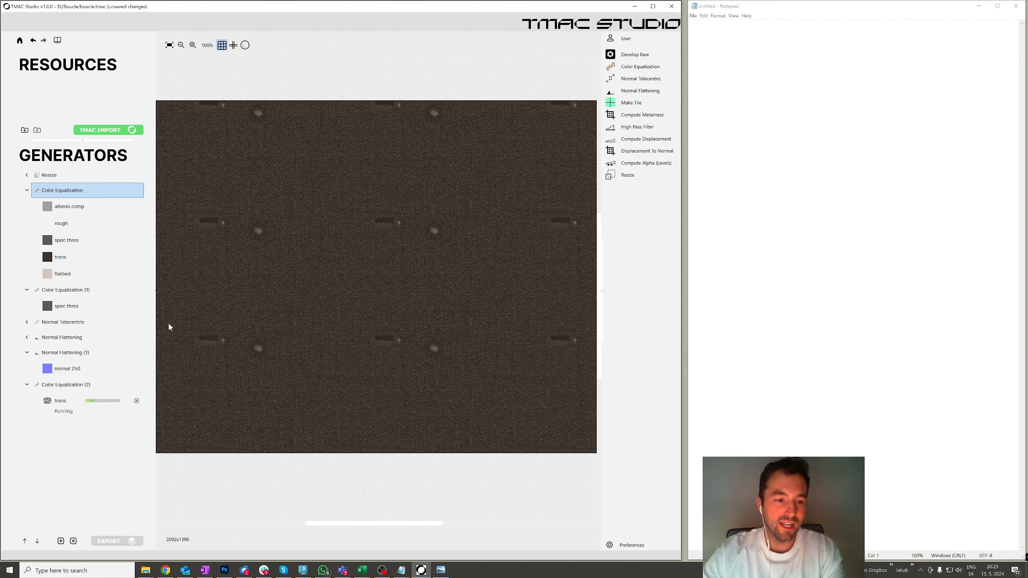
Step: Compare the Color Equalization (2) trans map with its source trans map around the dark mark
{"action": "left_click", "coordinate": [133, 257]}
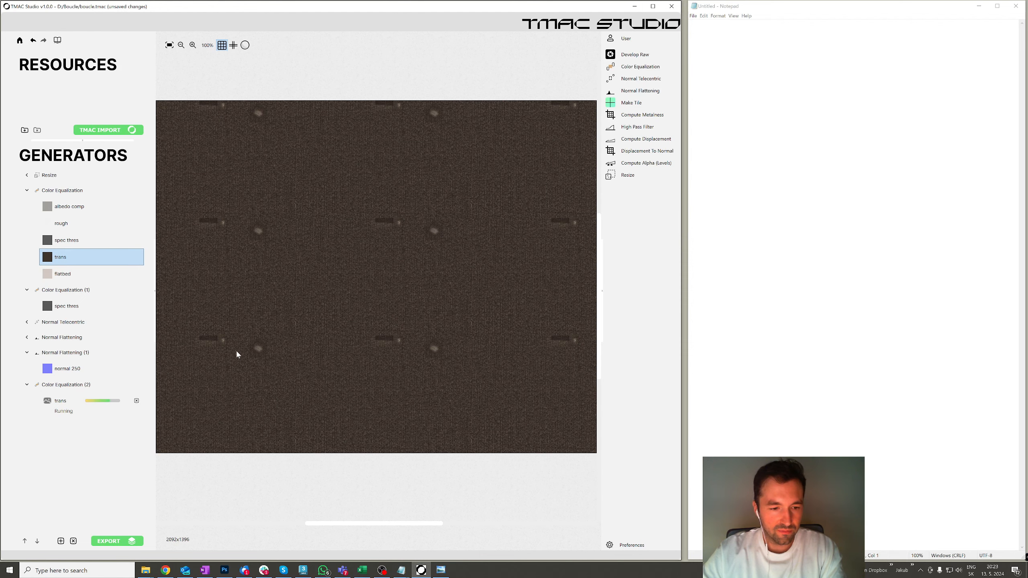
{"action": "left_click", "coordinate": [101, 399]}
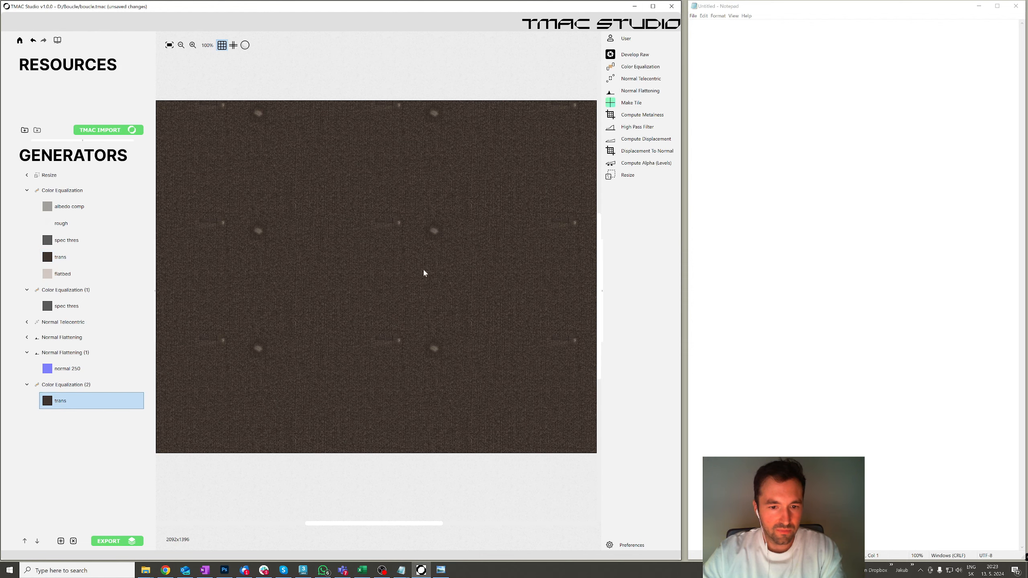
{"action": "left_click", "coordinate": [71, 260]}
{"action": "left_click", "coordinate": [78, 398]}
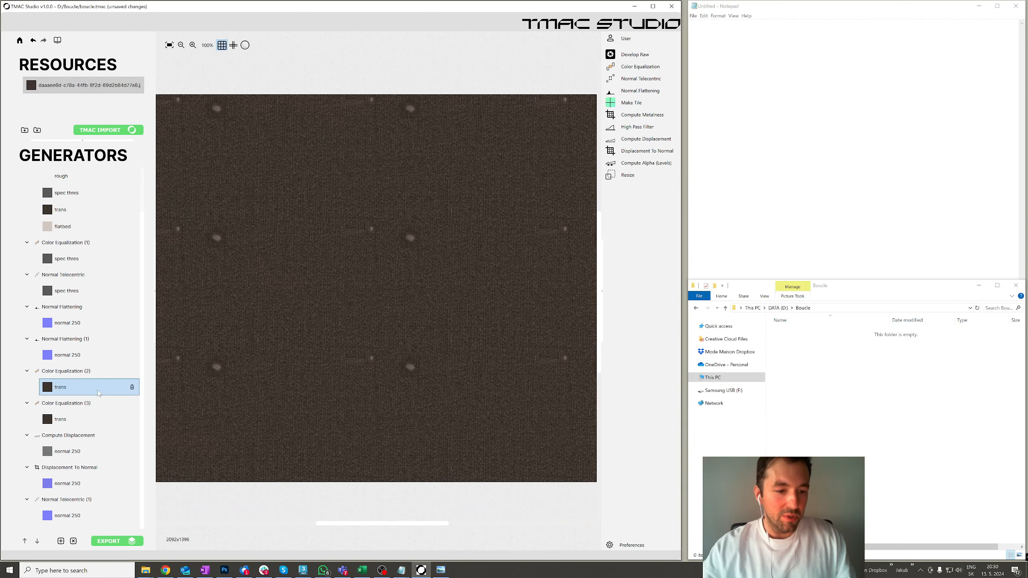
Step: Compare the imported trans image in the resources with the Color Equalization (2) trans map, checking the light spots up close
{"action": "left_click", "coordinate": [56, 86]}
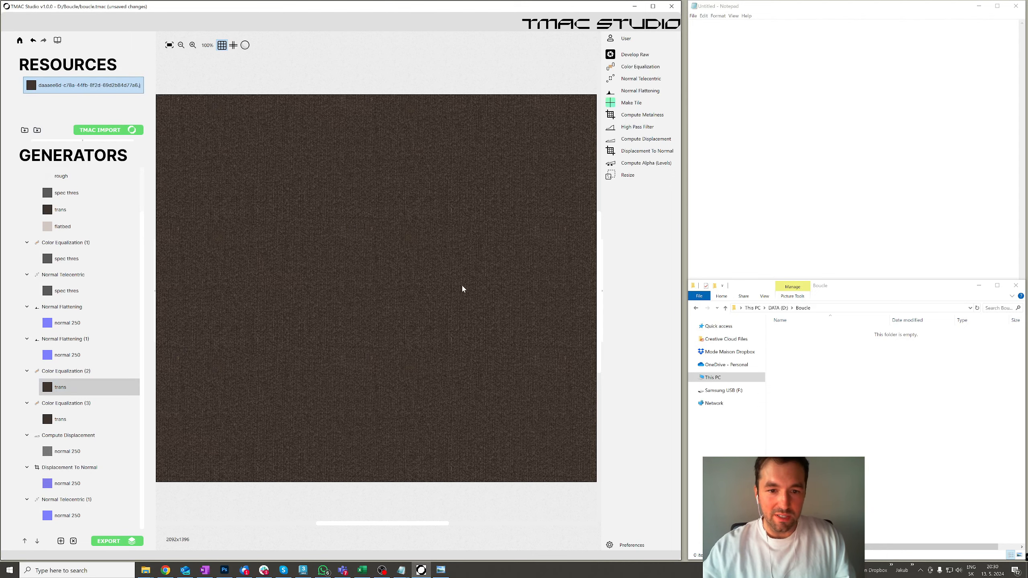
{"action": "left_click", "coordinate": [89, 387]}
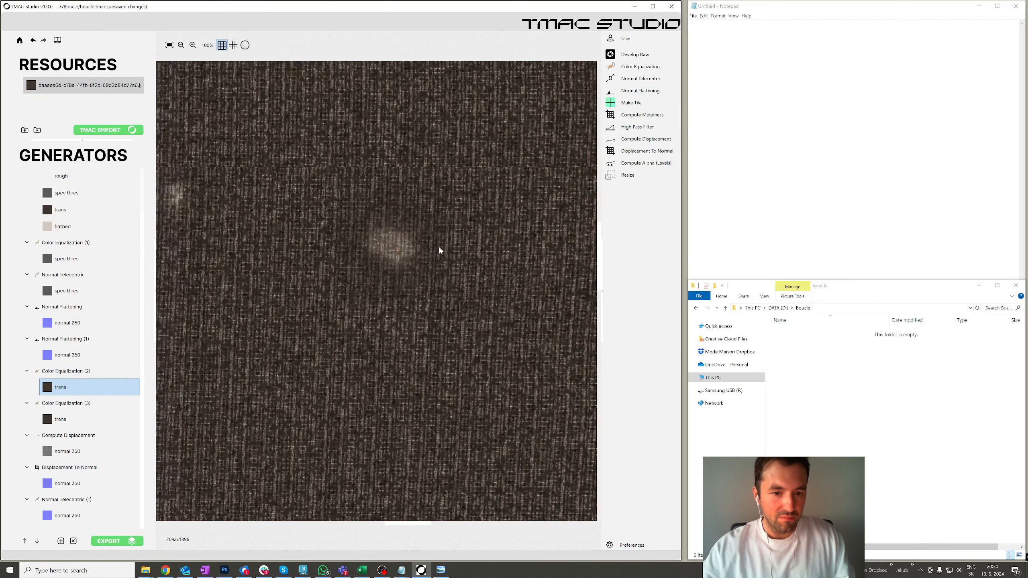
{"action": "left_click", "coordinate": [97, 86]}
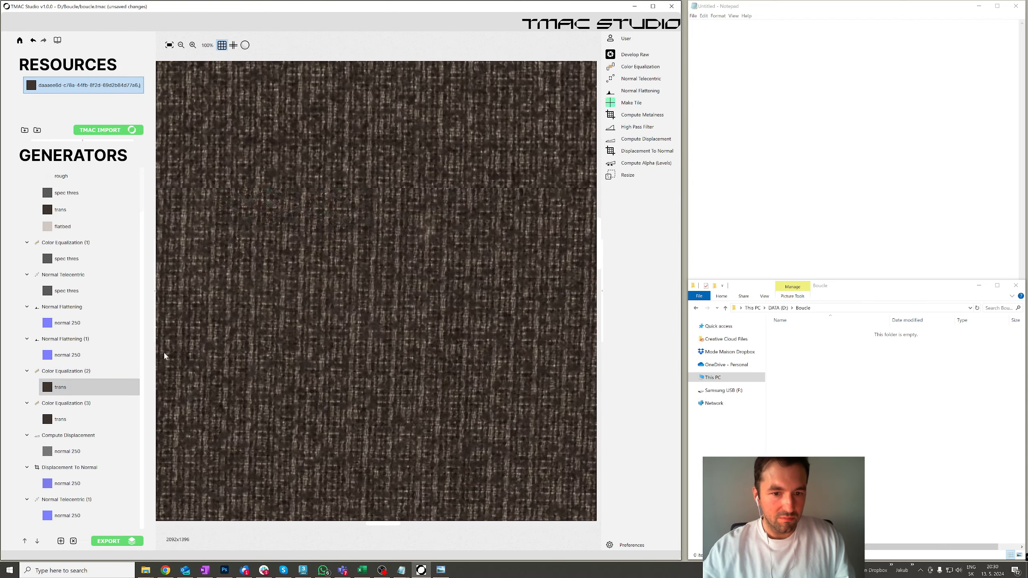
{"action": "left_click", "coordinate": [71, 388]}
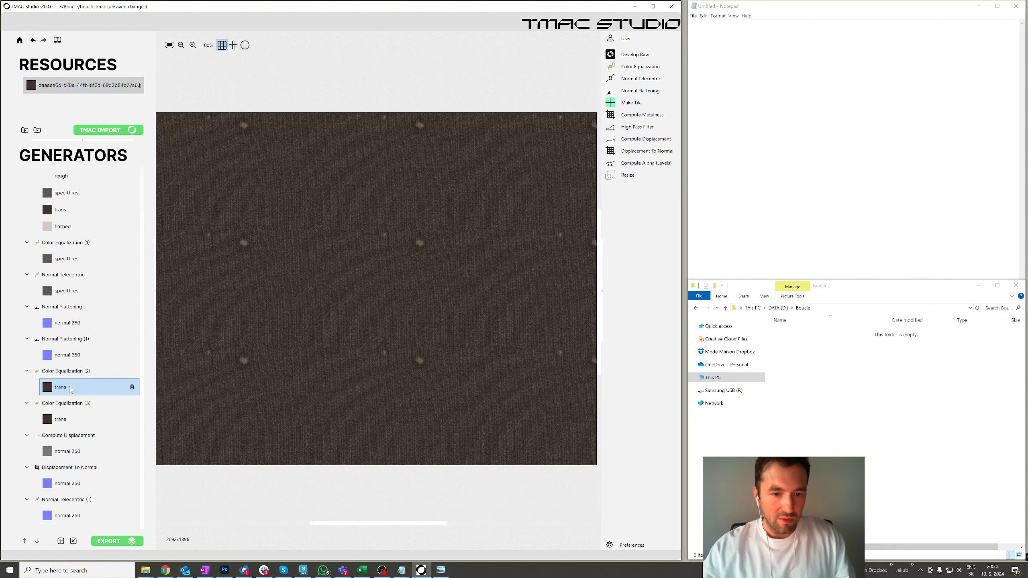
{"action": "left_click", "coordinate": [56, 91]}
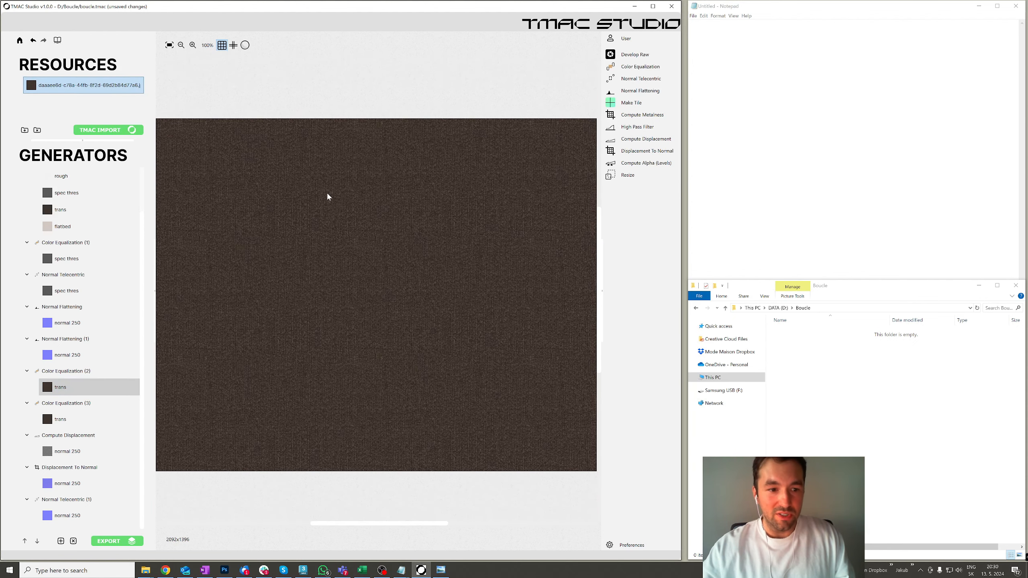
{"action": "left_click", "coordinate": [87, 384]}
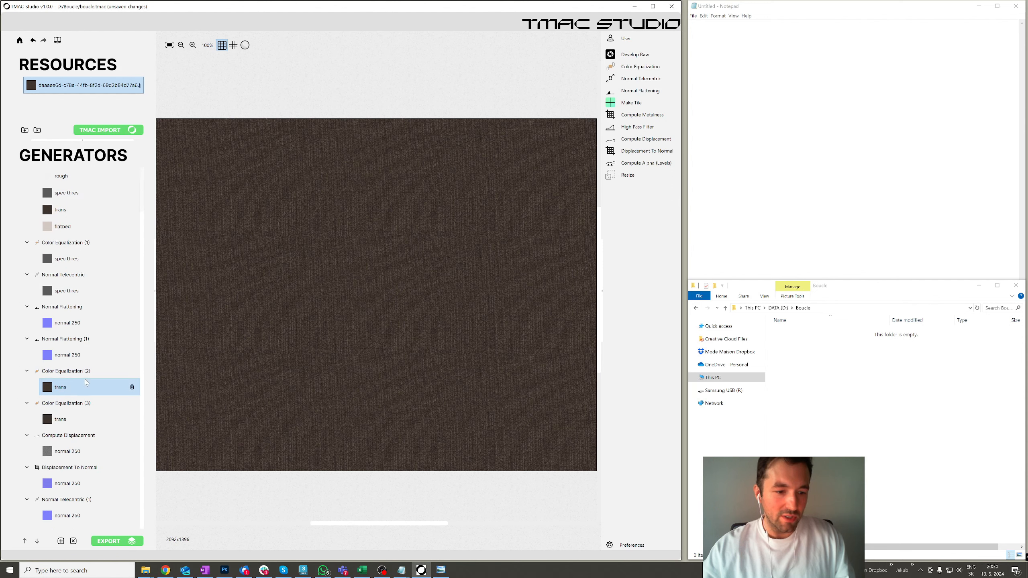
Step: Inspect the first Color Equalization's albedo comp map up close and as a tiled repeat, checking its seams
{"action": "scroll", "coordinate": [87, 393], "scroll_direction": "up", "scroll_amount": 1}
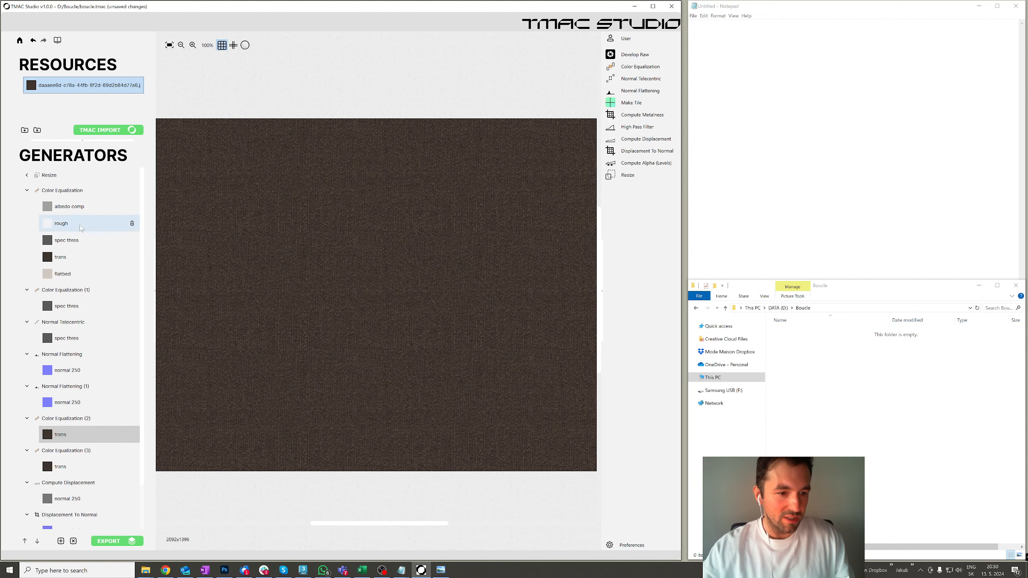
{"action": "left_click", "coordinate": [77, 206]}
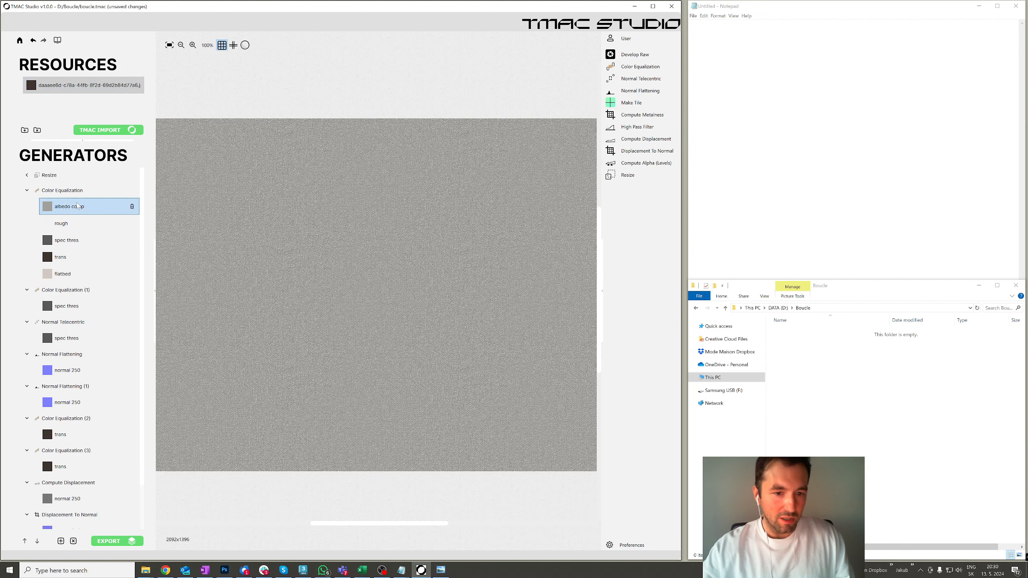
{"action": "scroll", "coordinate": [303, 257], "scroll_direction": "down", "scroll_amount": 1}
{"action": "scroll", "coordinate": [300, 257], "scroll_direction": "up", "scroll_amount": 15}
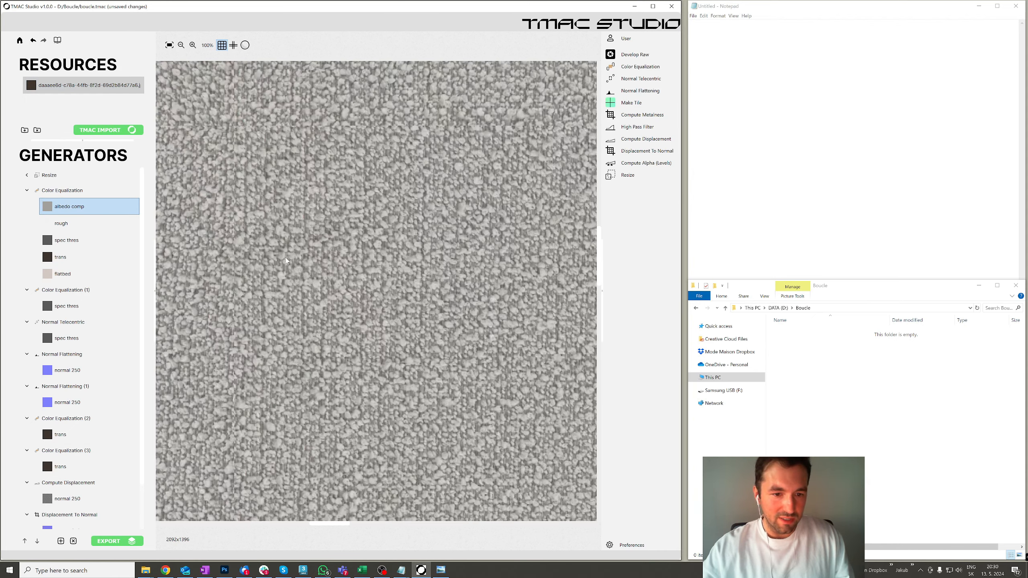
{"action": "middle_click_drag", "start_coordinate": [236, 255], "coordinate": [342, 251]}
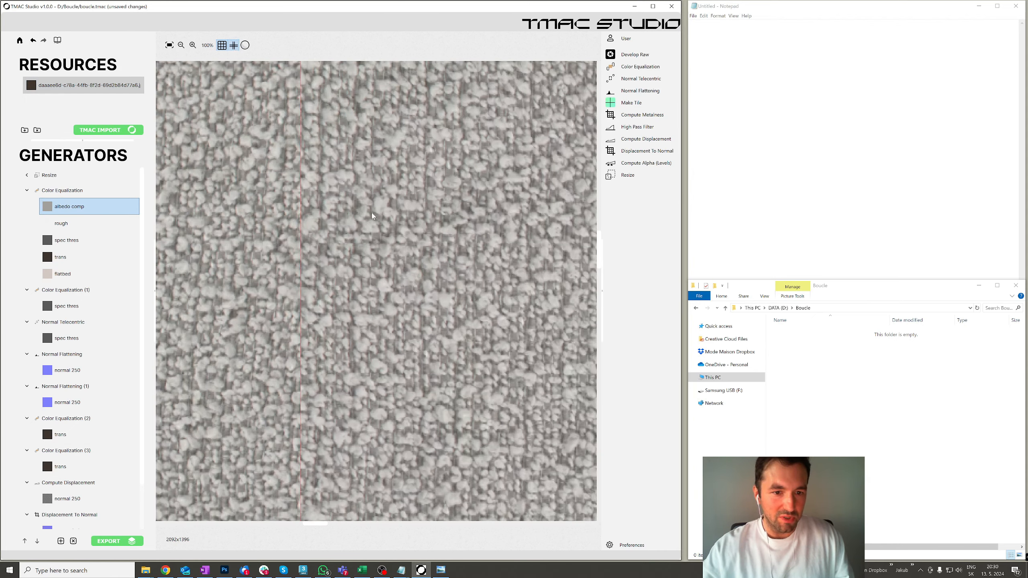
{"action": "left_click", "coordinate": [236, 47]}
{"action": "scroll", "coordinate": [302, 235], "scroll_direction": "down", "scroll_amount": 12}
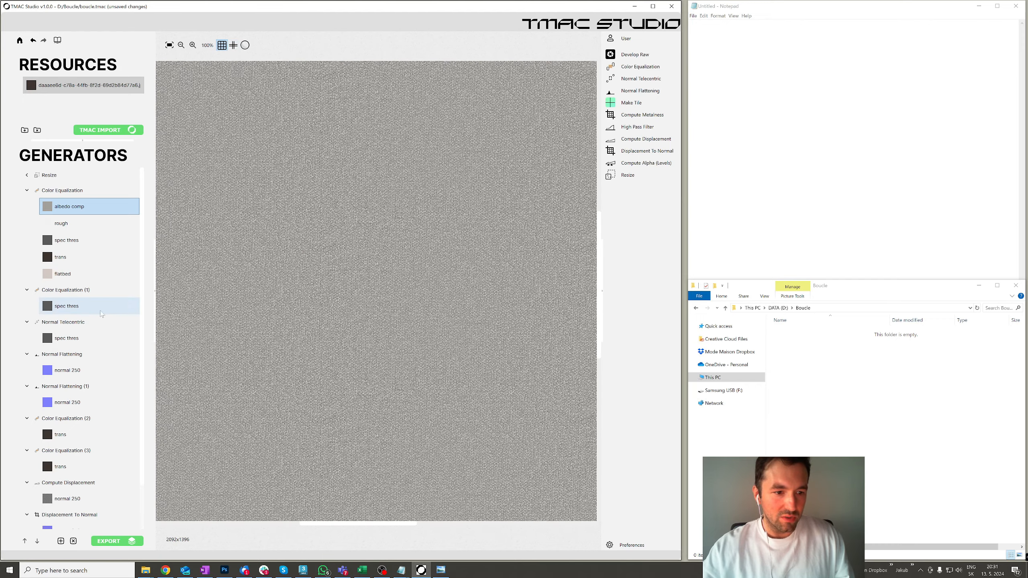
Step: Reuse the Normal Telecentric settings with Resize > albedo comp replacing spec thres as the input image, and run the generator
{"action": "double_click", "coordinate": [102, 322]}
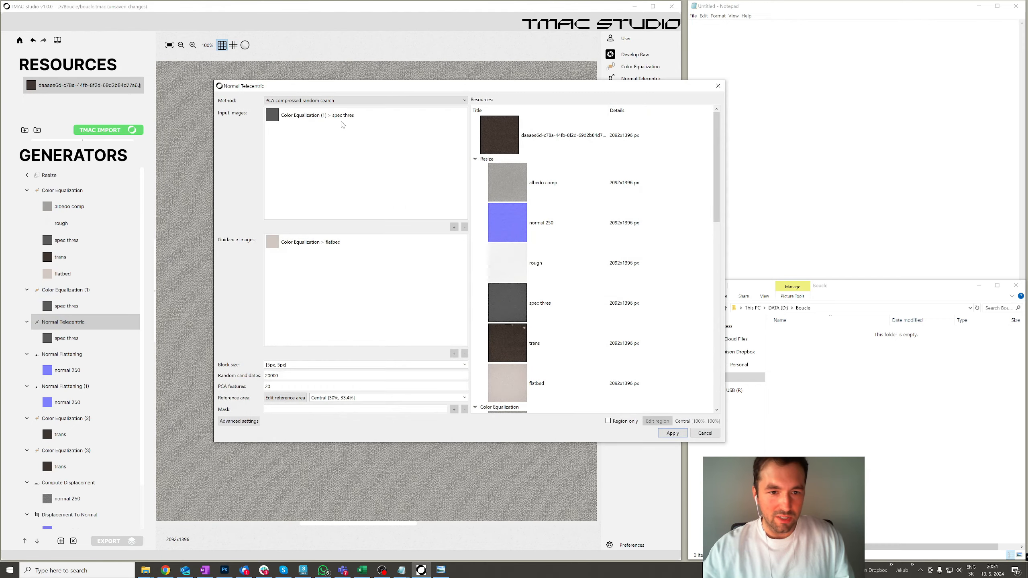
{"action": "left_click", "coordinate": [341, 117]}
{"action": "left_click", "coordinate": [464, 227]}
{"action": "left_click_drag", "start_coordinate": [543, 182], "coordinate": [353, 161]}
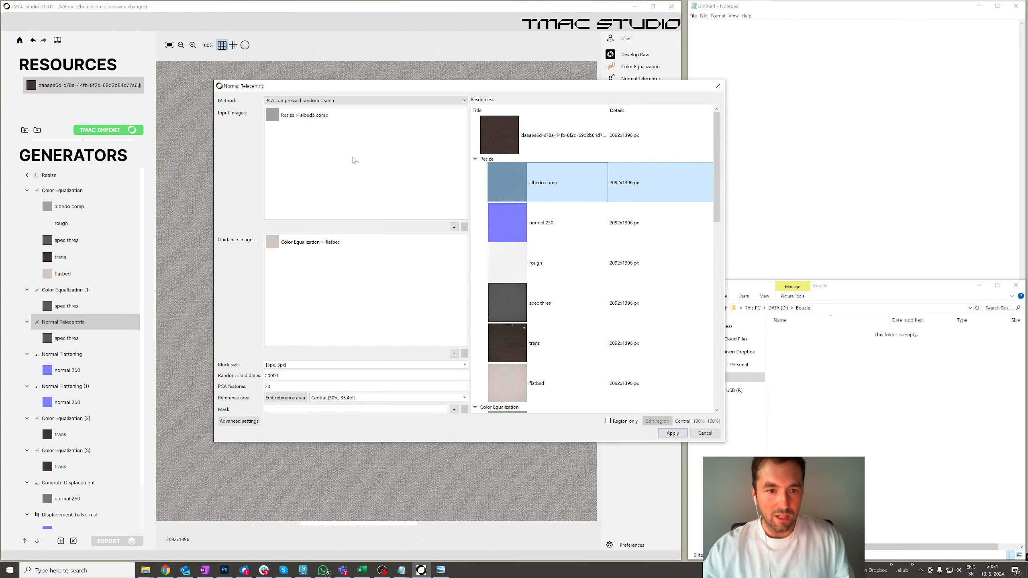
{"action": "left_click", "coordinate": [673, 434]}
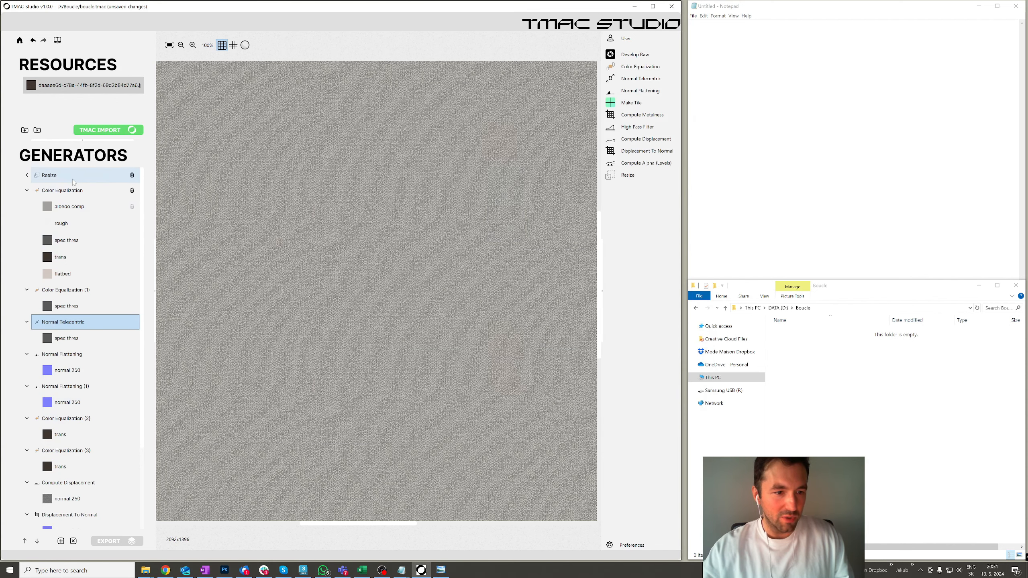
Step: Delete the Resize generator together with its maps from the generator list
{"action": "left_click", "coordinate": [27, 175]}
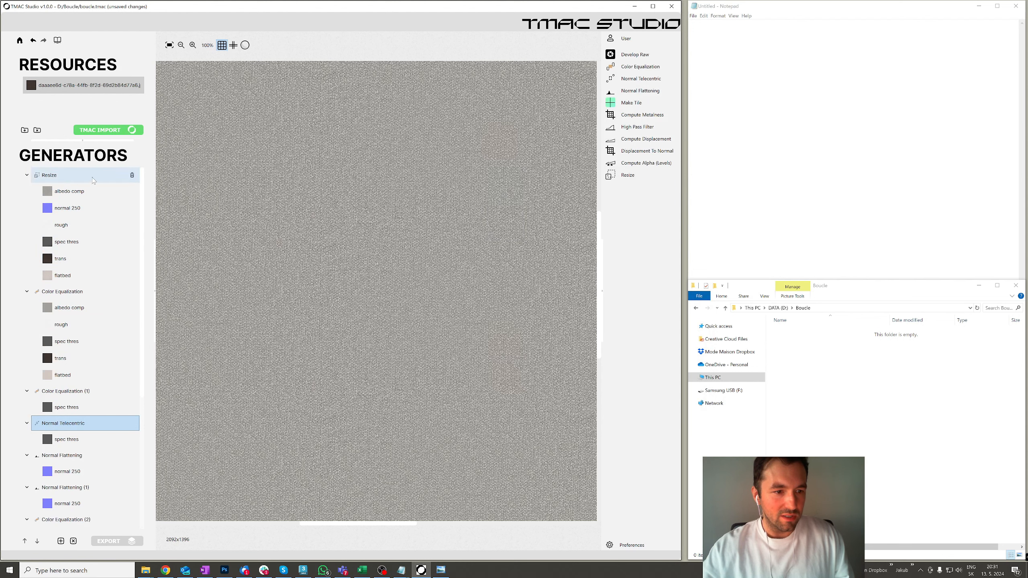
{"action": "left_click", "coordinate": [28, 175]}
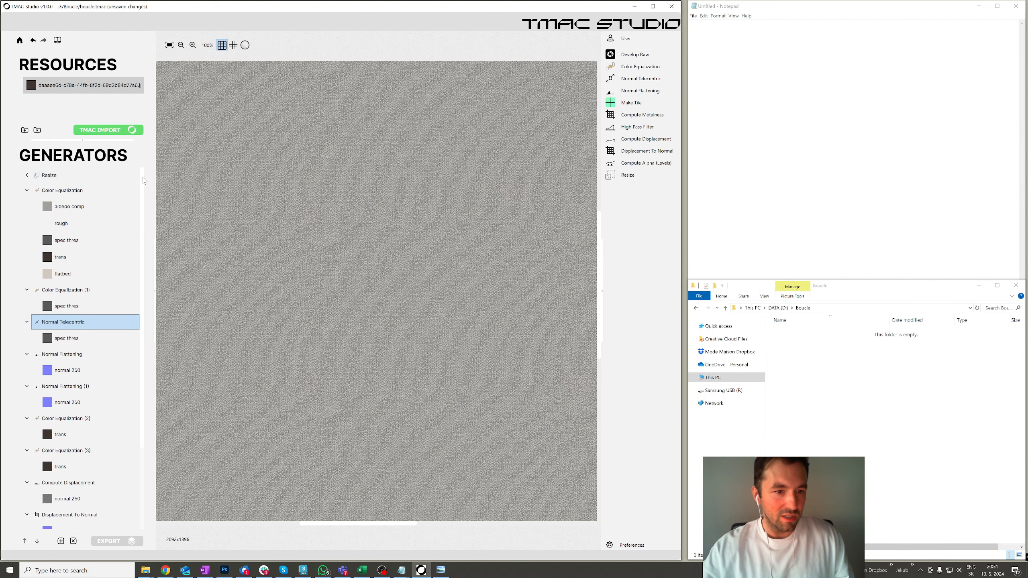
{"action": "left_click", "coordinate": [145, 181]}
Step: Review the albedo comp, rough and spec thres maps of Color Equalization and the spec thres map of Color Equalization (1)
{"action": "left_click", "coordinate": [68, 191]}
{"action": "left_click", "coordinate": [62, 208]}
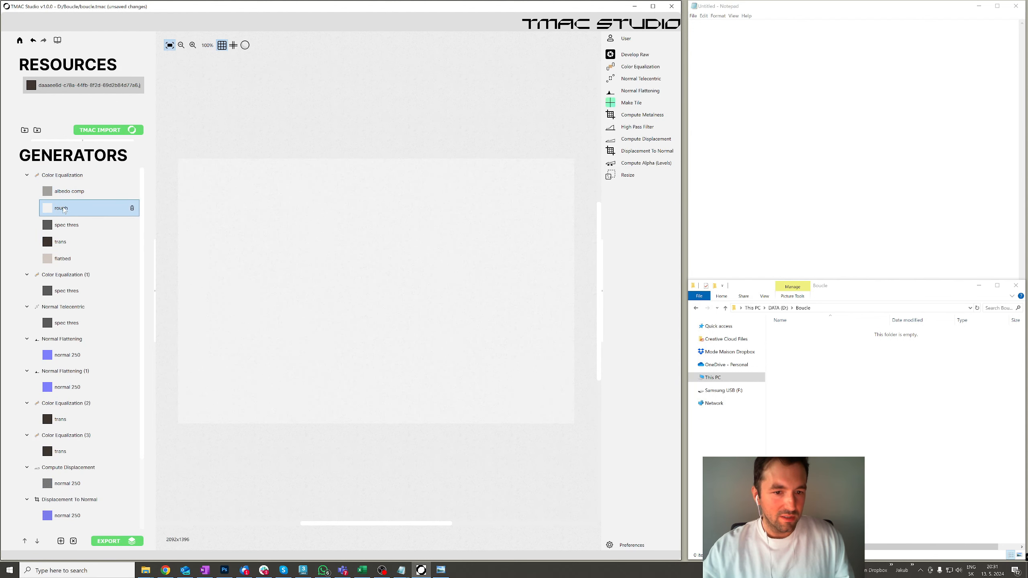
{"action": "left_click", "coordinate": [86, 226]}
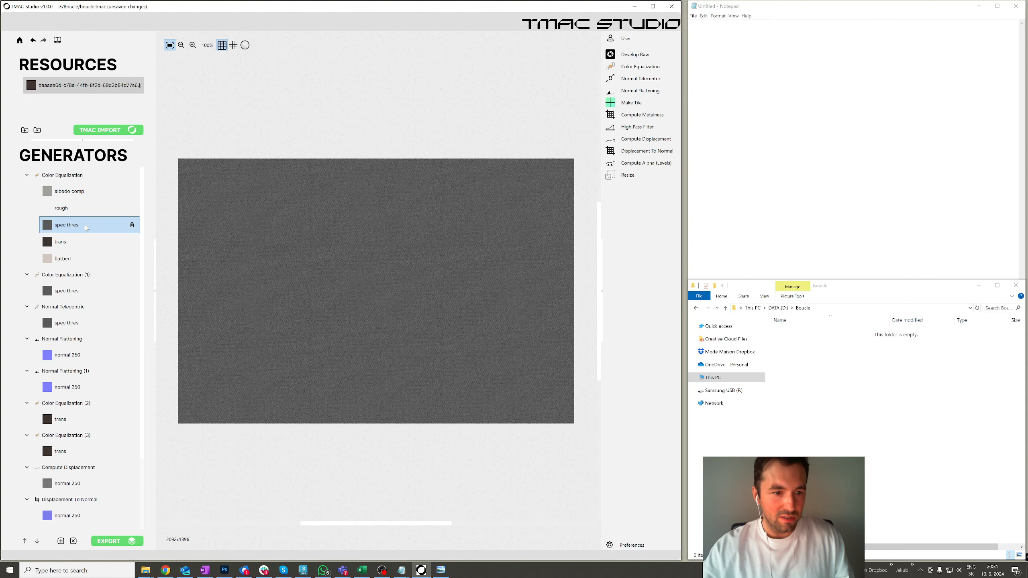
{"action": "left_click", "coordinate": [89, 291]}
Step: Check the Normal Telecentric generator's inputs and spec thres result, and delete the Color Equalization (1) generator
{"action": "double_click", "coordinate": [91, 310]}
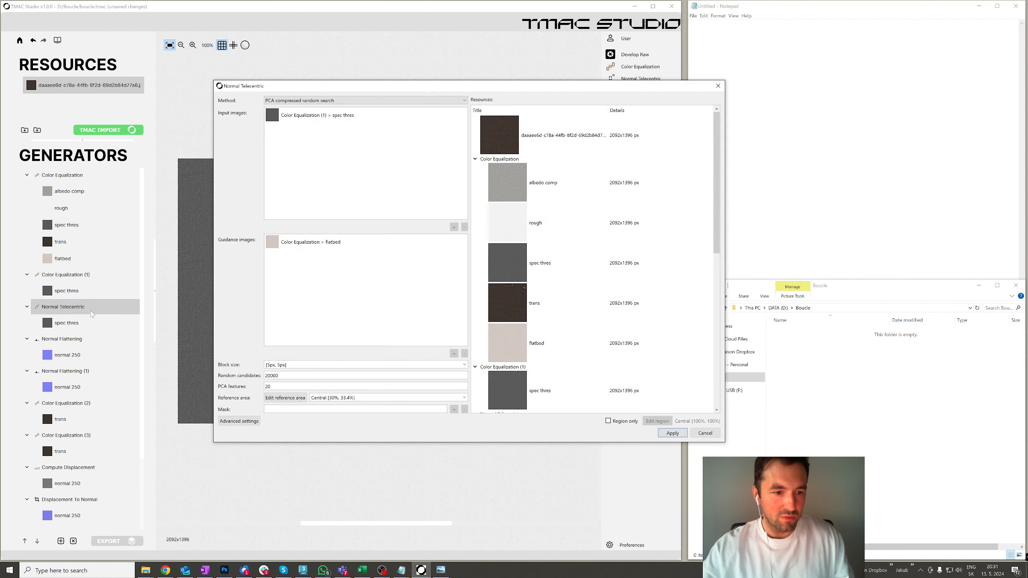
{"action": "left_click", "coordinate": [90, 323]}
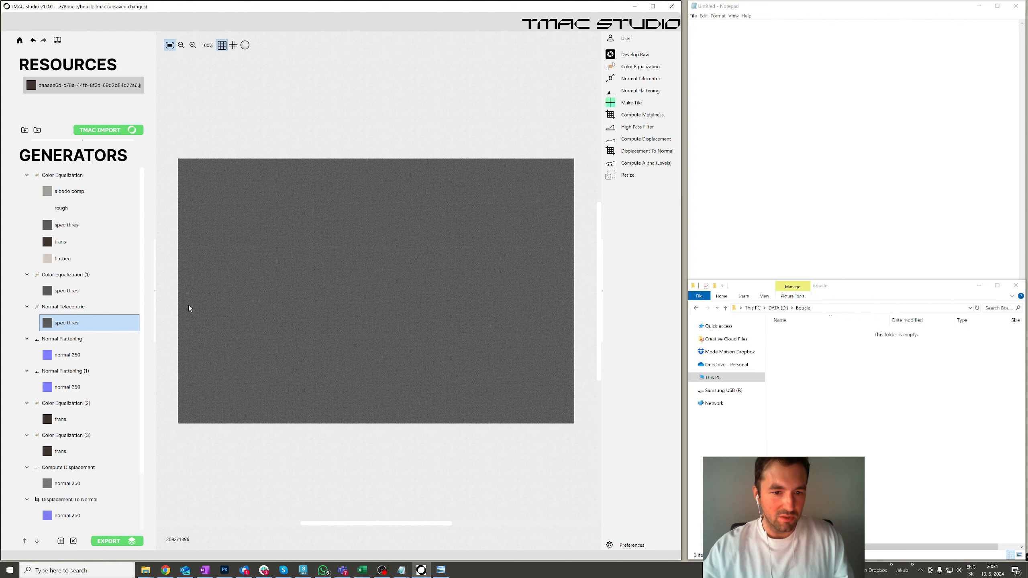
{"action": "left_click", "coordinate": [132, 291]}
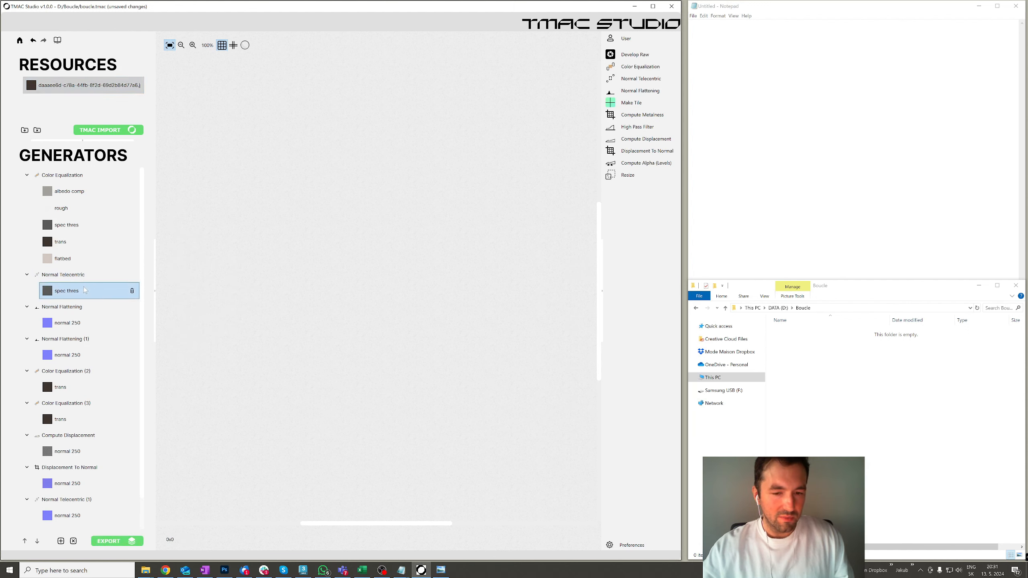
Step: Delete the spec thres and trans maps from the first Color Equalization generator
{"action": "left_click", "coordinate": [89, 226]}
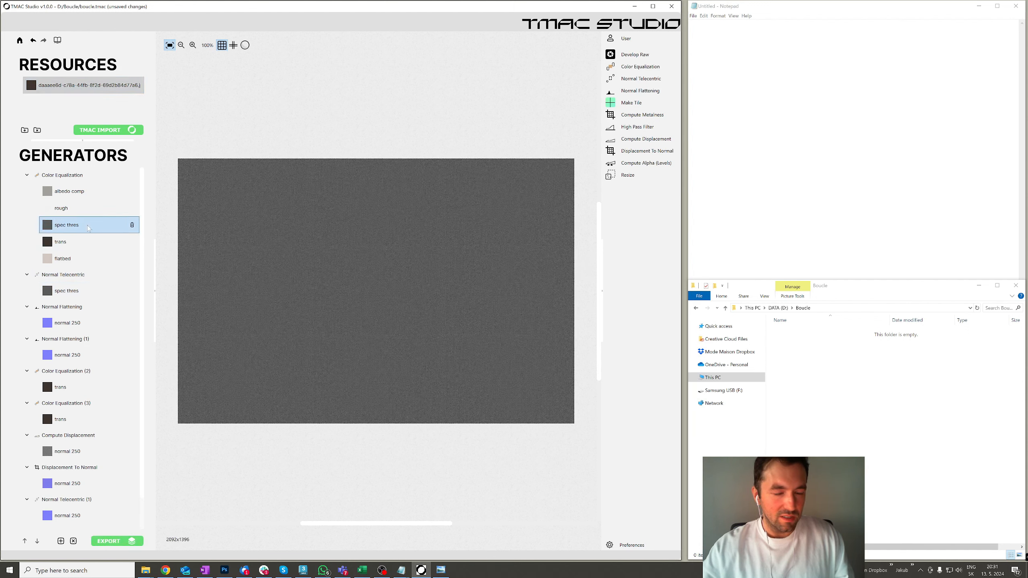
{"action": "double_click", "coordinate": [60, 175]}
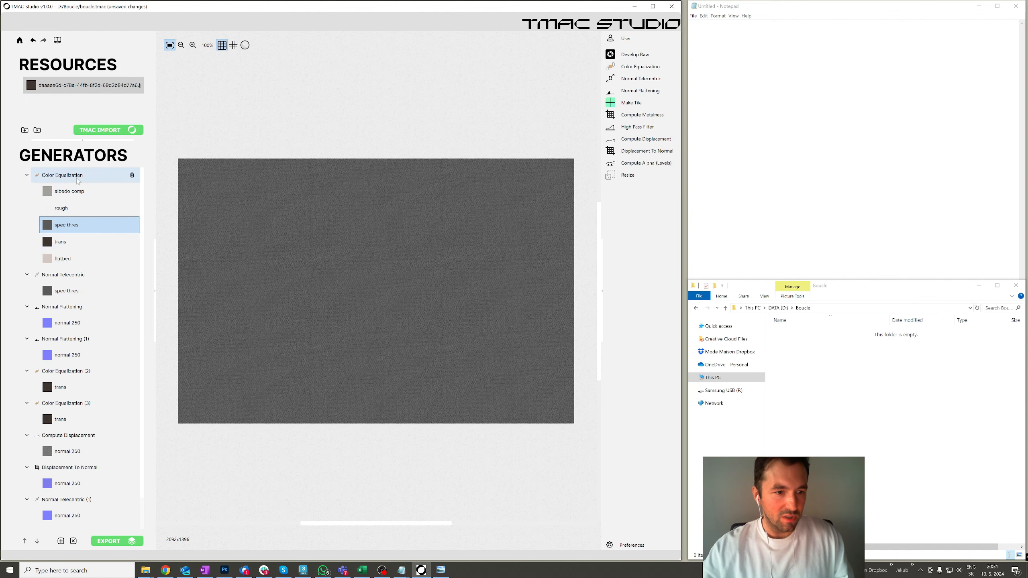
{"action": "key", "text": "Escape"}
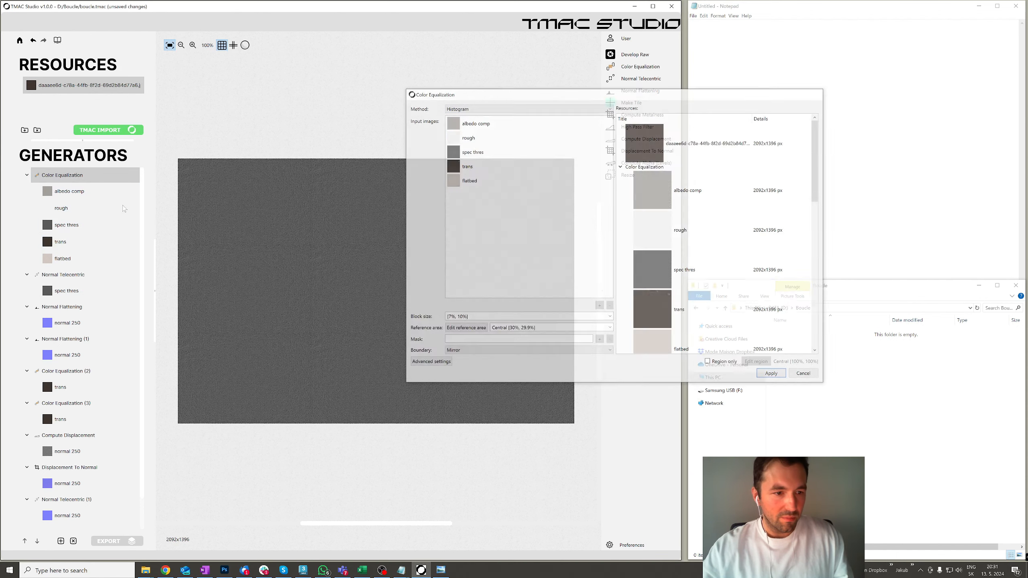
{"action": "left_click", "coordinate": [90, 226]}
{"action": "left_click", "coordinate": [132, 225]}
{"action": "left_click", "coordinate": [132, 225]}
Step: Compare the normal 250 maps and delete the Normal Flattening, Displacement To Normal and Normal Flattening (1) generators
{"action": "left_click", "coordinate": [89, 289]}
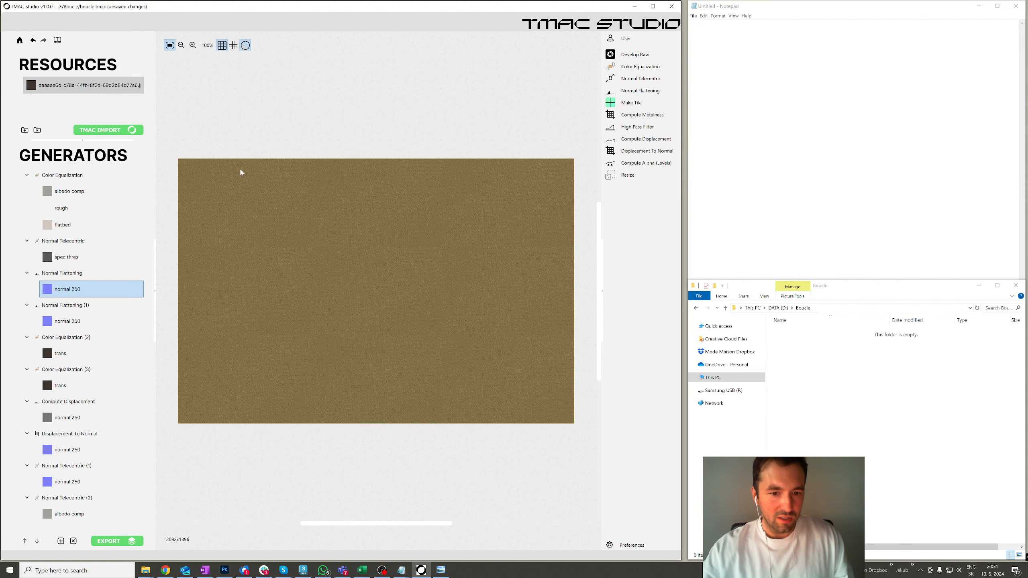
{"action": "left_click", "coordinate": [137, 274]}
{"action": "left_click", "coordinate": [121, 290]}
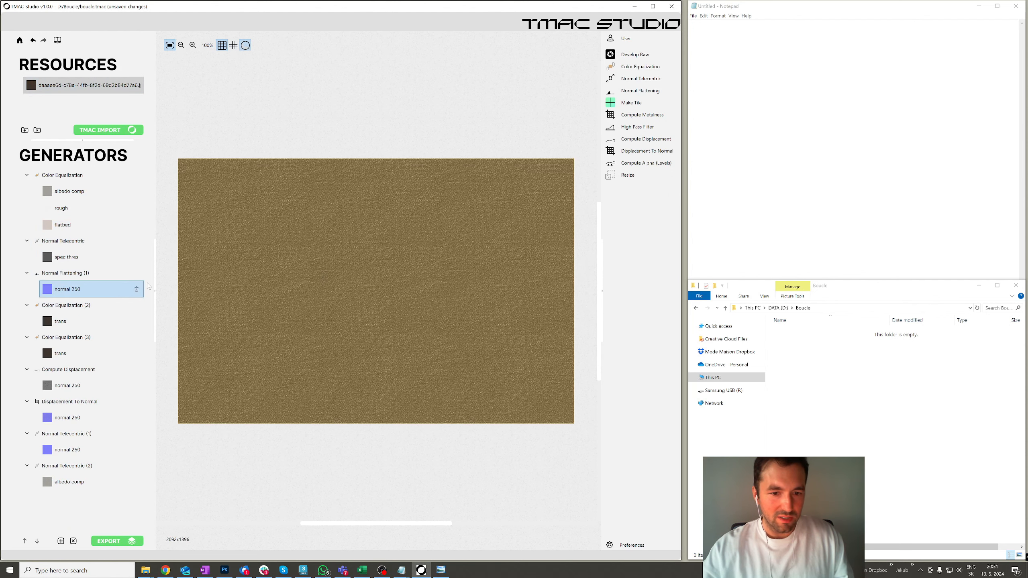
{"action": "left_click", "coordinate": [89, 450]}
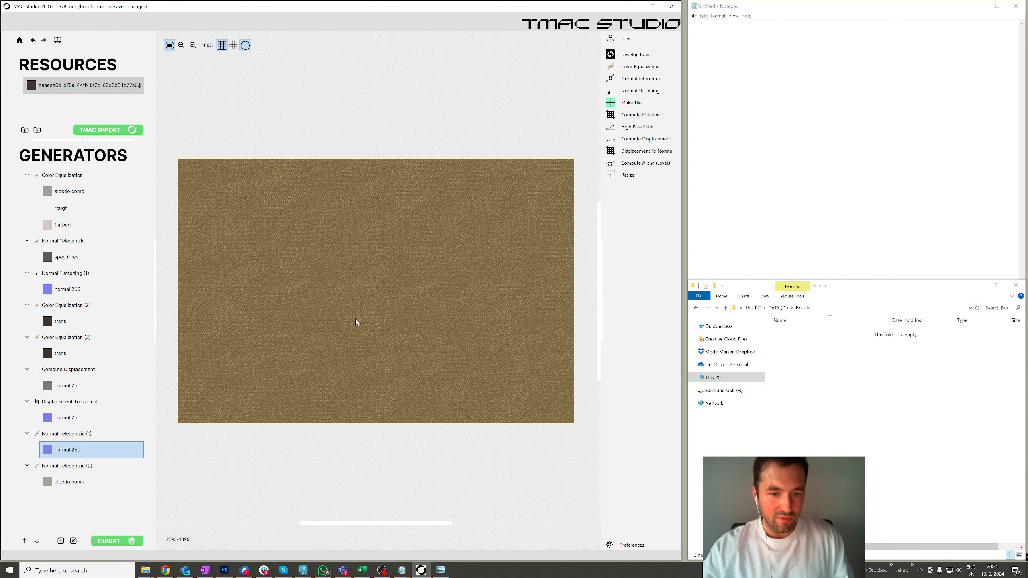
{"action": "left_click", "coordinate": [137, 401]}
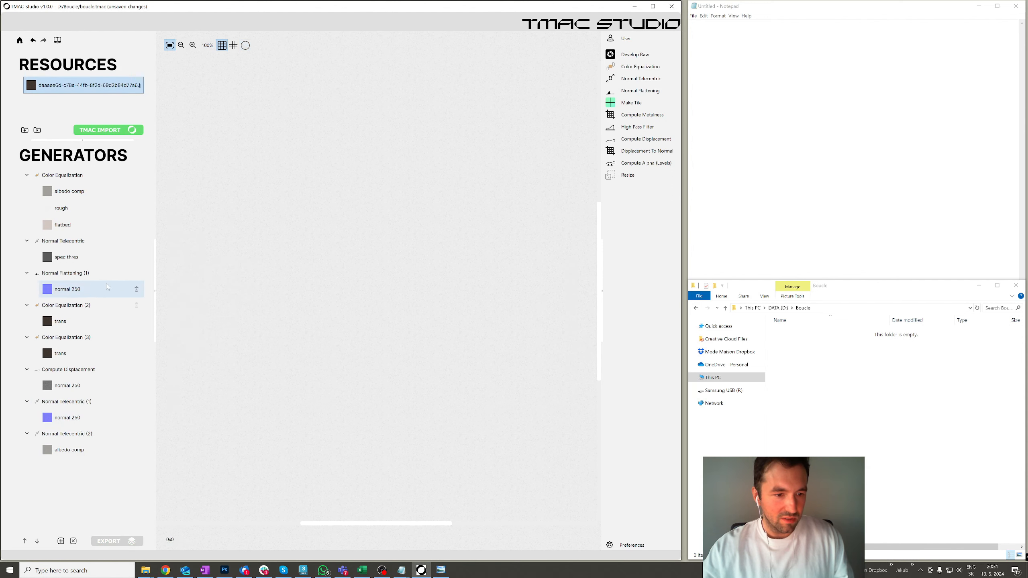
{"action": "left_click", "coordinate": [136, 274]}
Step: Delete the Color Equalization (2), Color Equalization (3) and Compute Displacement generators
{"action": "left_click", "coordinate": [97, 288]}
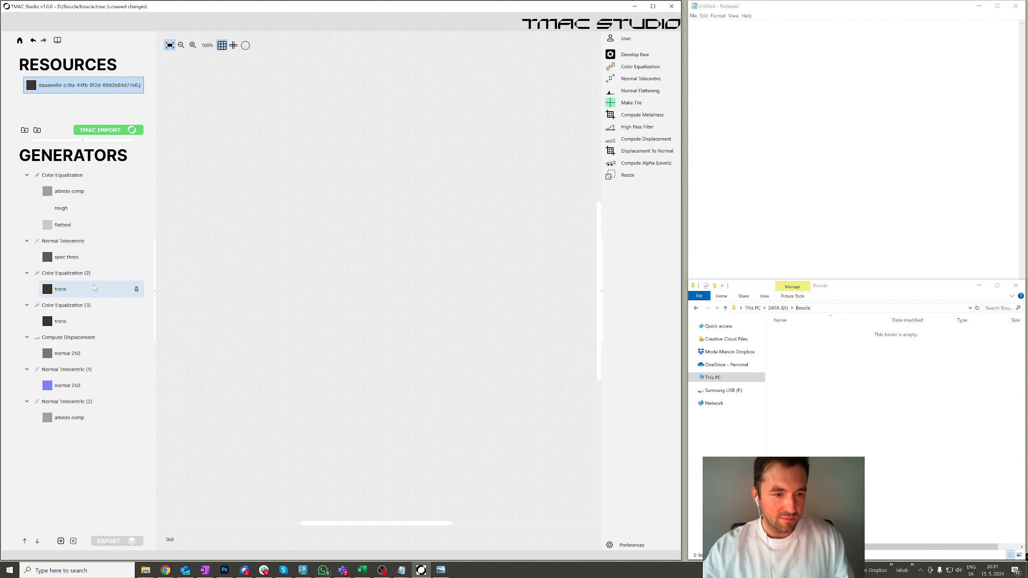
{"action": "left_click", "coordinate": [98, 321]}
{"action": "left_click", "coordinate": [136, 274]}
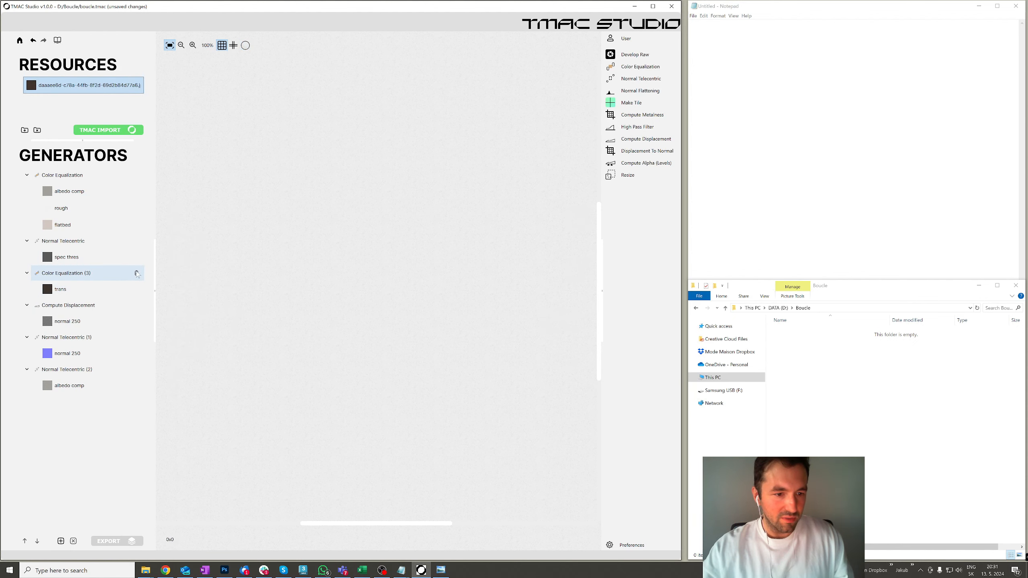
{"action": "left_click", "coordinate": [137, 273]}
{"action": "left_click", "coordinate": [107, 289]}
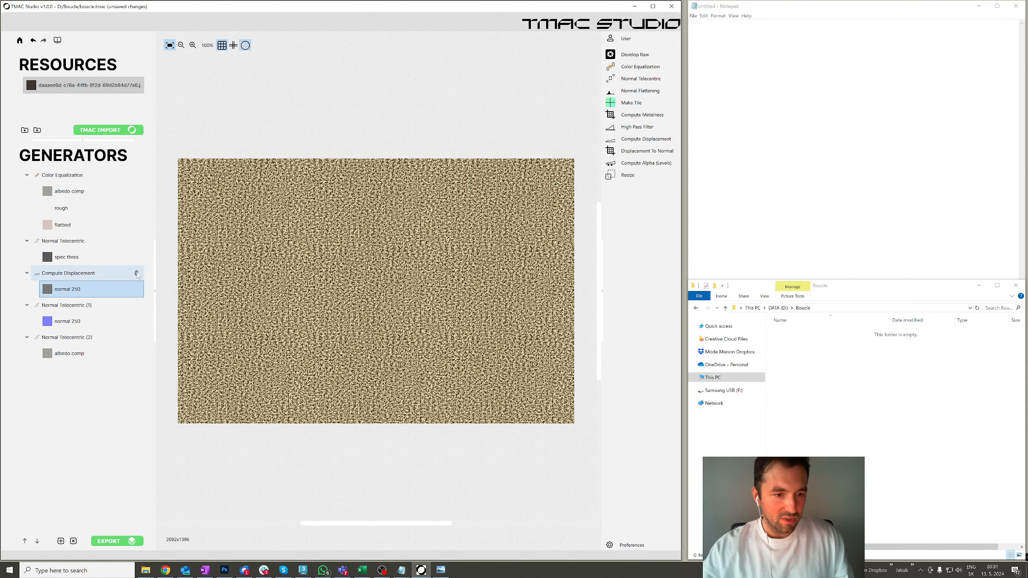
{"action": "left_click", "coordinate": [137, 273]}
Step: Compare the albedo comp maps of Normal Telecentric (2) and Color Equalization up close, and delete the Color Equalization one
{"action": "left_click", "coordinate": [93, 321]}
{"action": "left_click", "coordinate": [93, 321]}
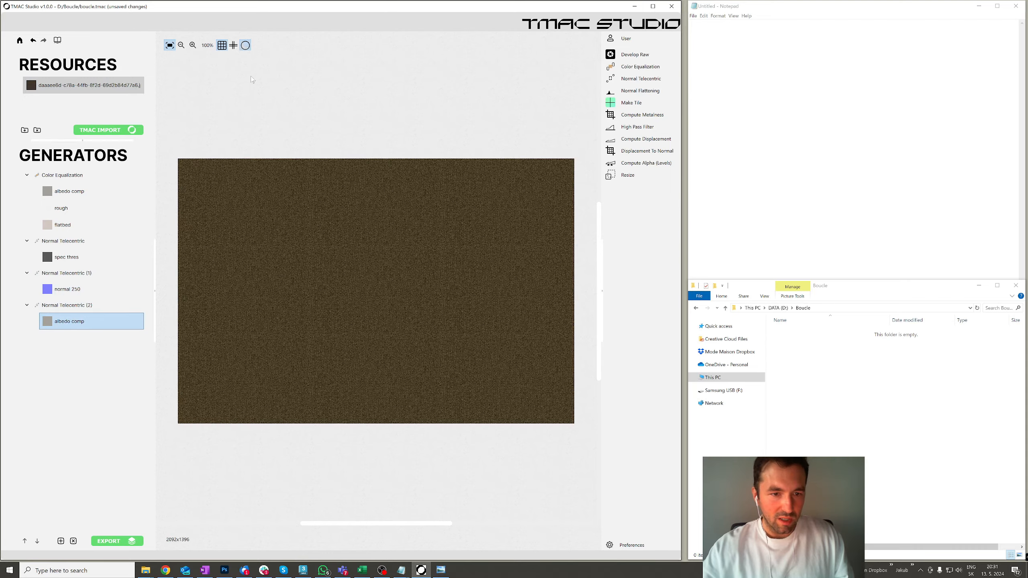
{"action": "left_click", "coordinate": [245, 46]}
{"action": "scroll", "coordinate": [319, 255], "scroll_direction": "up", "scroll_amount": 8}
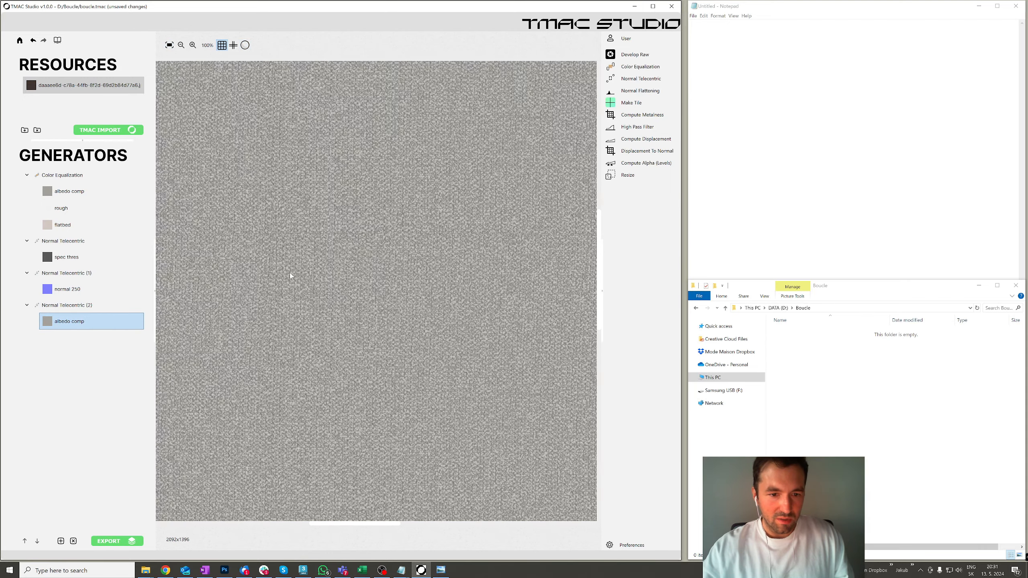
{"action": "left_click", "coordinate": [93, 190]}
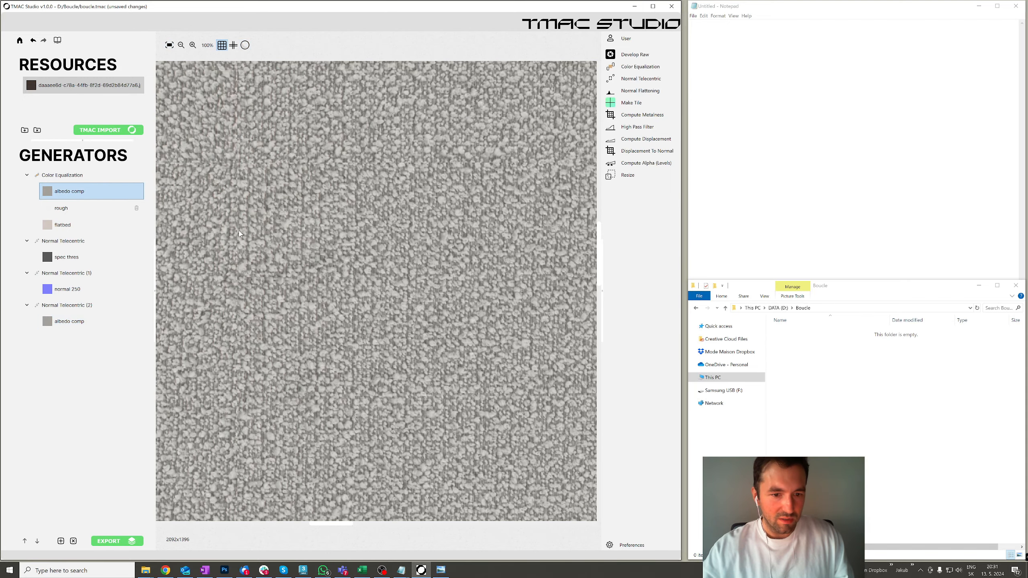
{"action": "scroll", "coordinate": [340, 252], "scroll_direction": "up", "scroll_amount": 3}
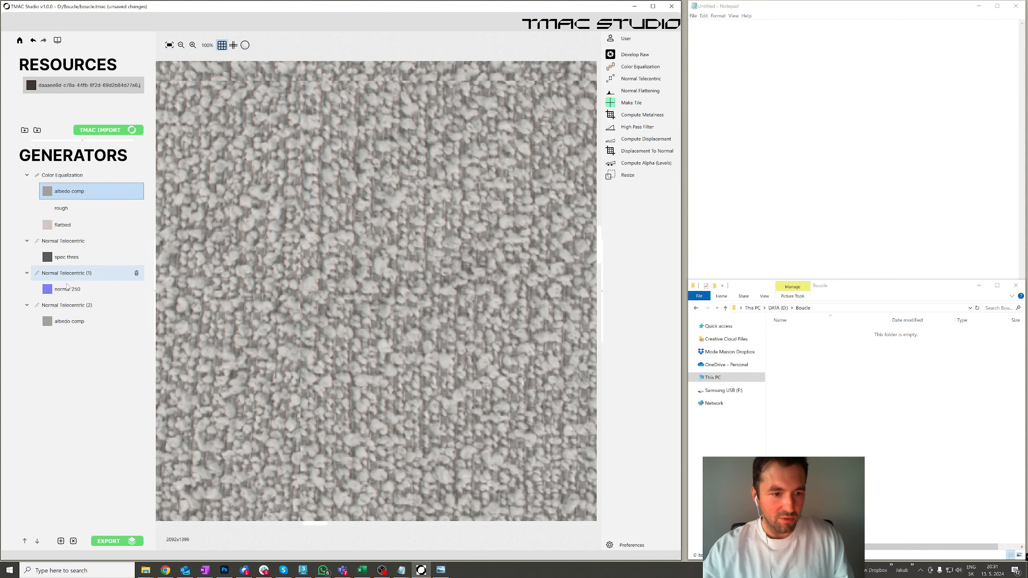
{"action": "left_click", "coordinate": [71, 321]}
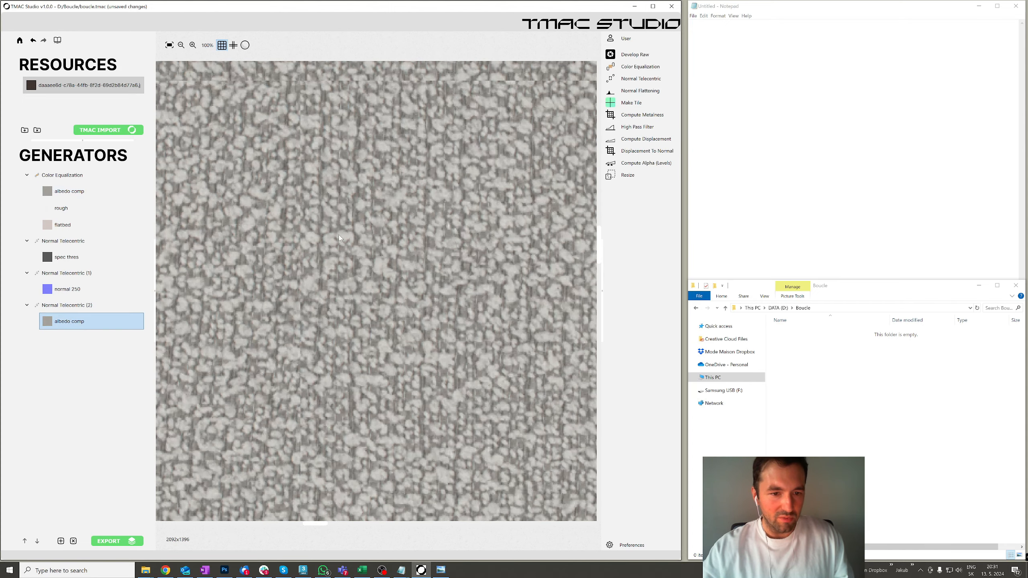
{"action": "scroll", "coordinate": [341, 238], "scroll_direction": "down", "scroll_amount": 4}
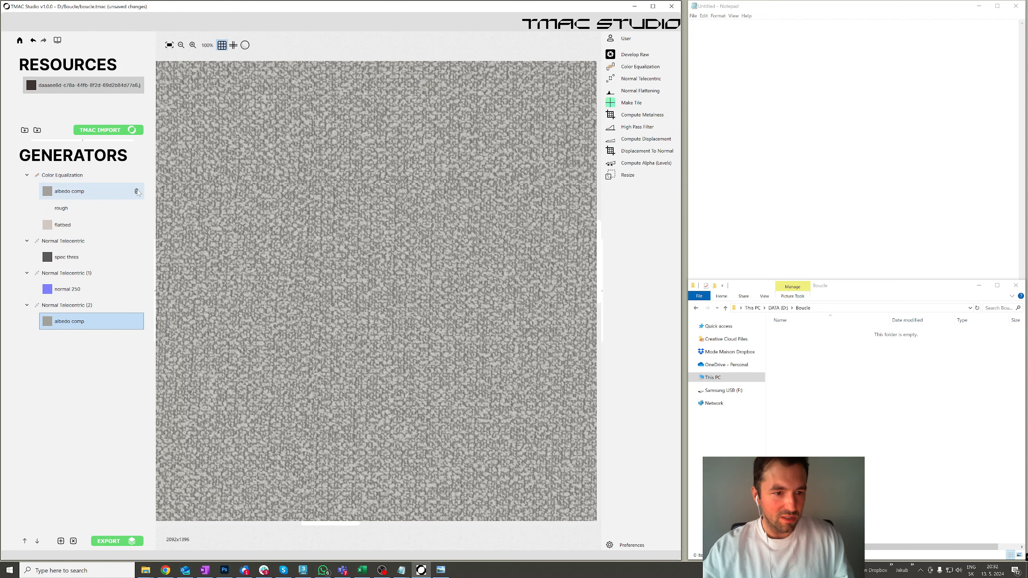
{"action": "left_click", "coordinate": [137, 192]}
Step: Check the Normal Telecentric (1) normal 250 map and run Compute Displacement with it as the input image
{"action": "left_click", "coordinate": [113, 272]}
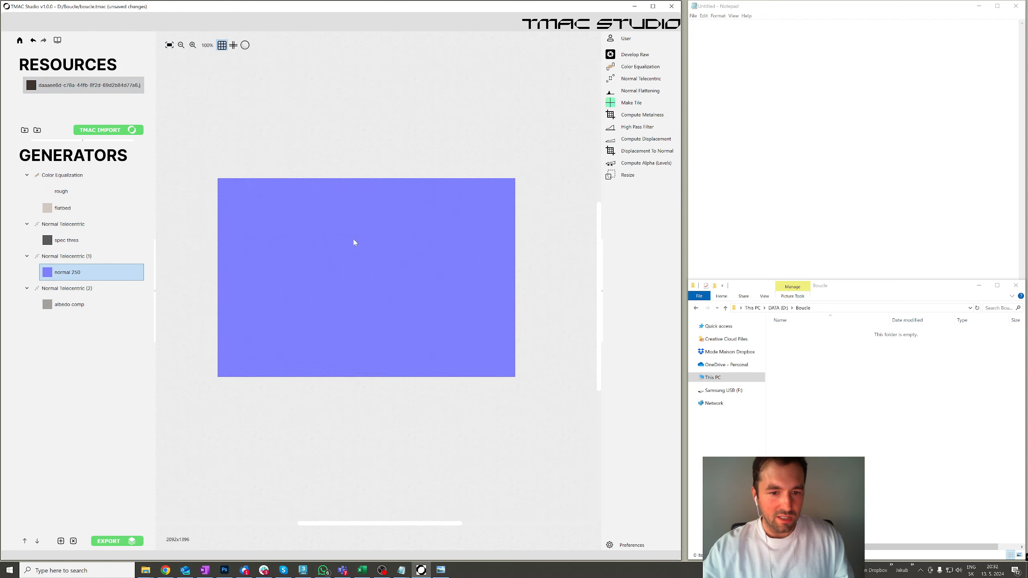
{"action": "scroll", "coordinate": [353, 240], "scroll_direction": "down", "scroll_amount": 4}
{"action": "scroll", "coordinate": [349, 243], "scroll_direction": "up", "scroll_amount": 6}
{"action": "left_click", "coordinate": [246, 46]}
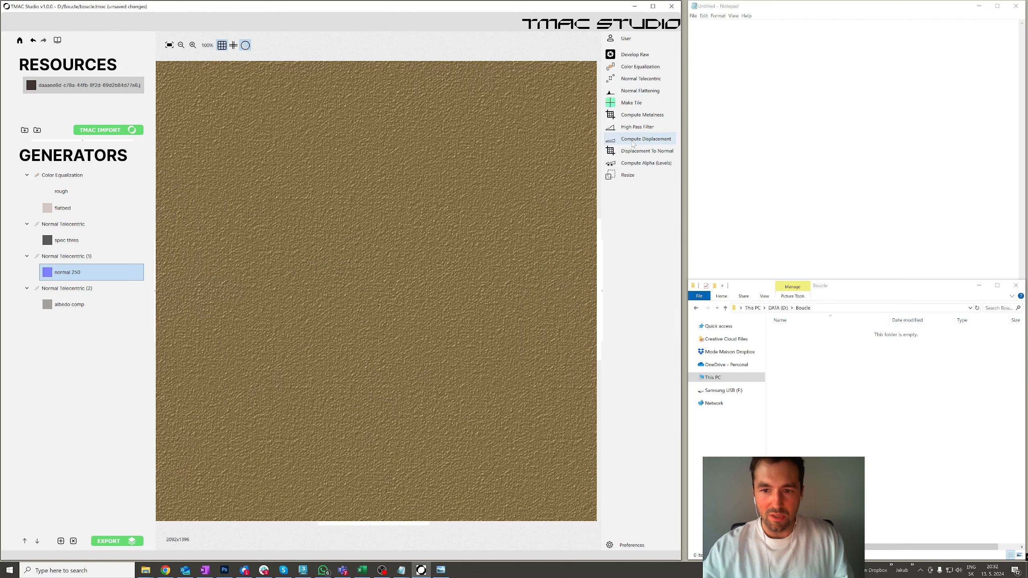
{"action": "left_click", "coordinate": [647, 139]}
{"action": "left_click_drag", "start_coordinate": [549, 303], "coordinate": [388, 222]}
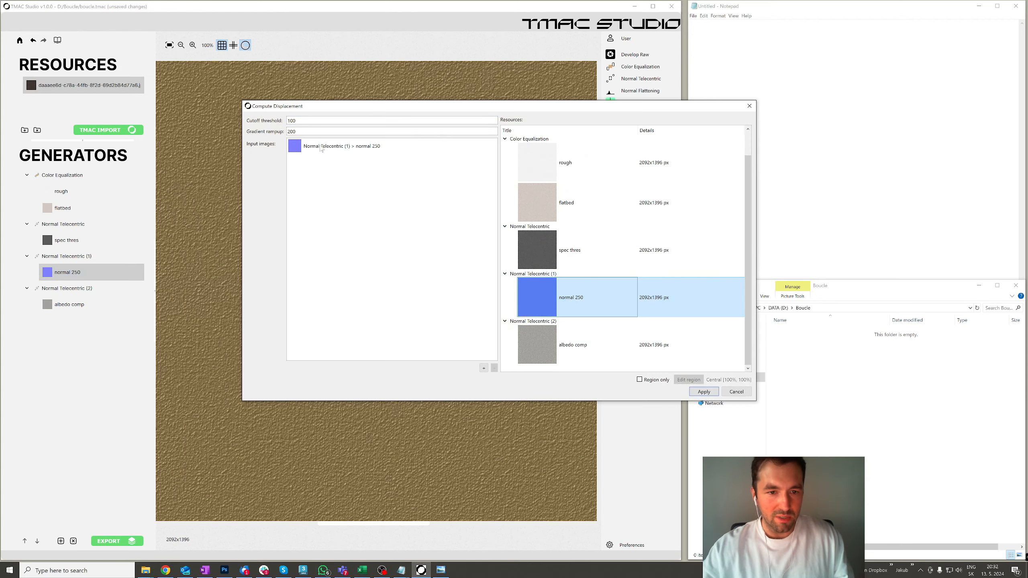
{"action": "left_click", "coordinate": [704, 392]}
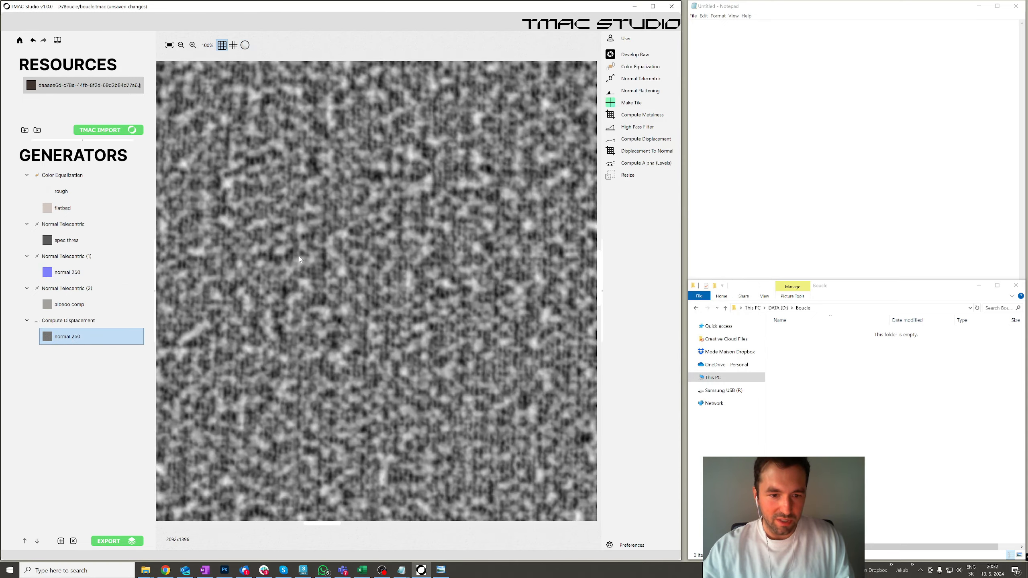
Step: View the flatbed map and examine the seams of Normal Telecentric (2)'s albedo comp up close in the tiled repeat
{"action": "left_click", "coordinate": [79, 208]}
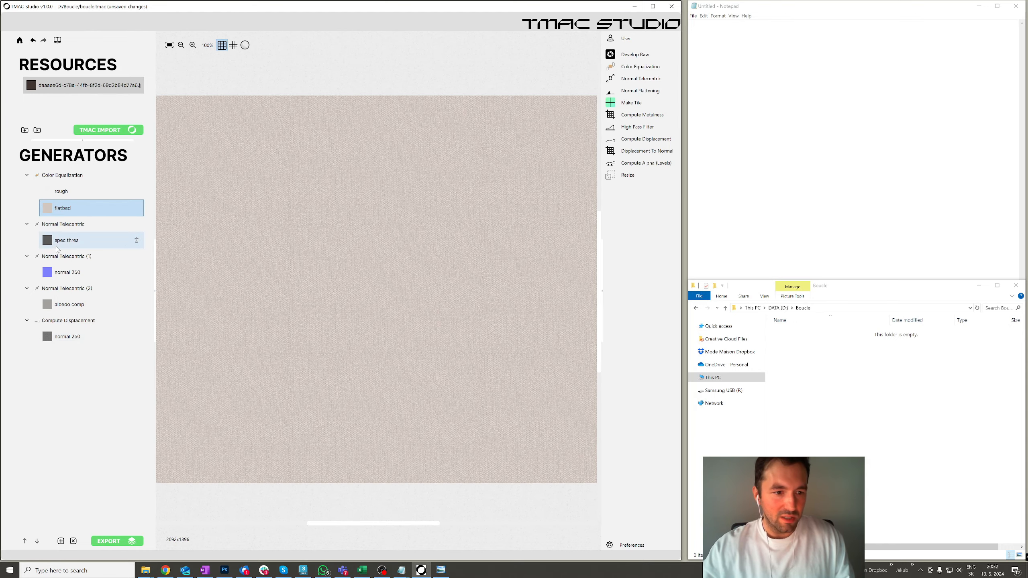
{"action": "left_click", "coordinate": [133, 304]}
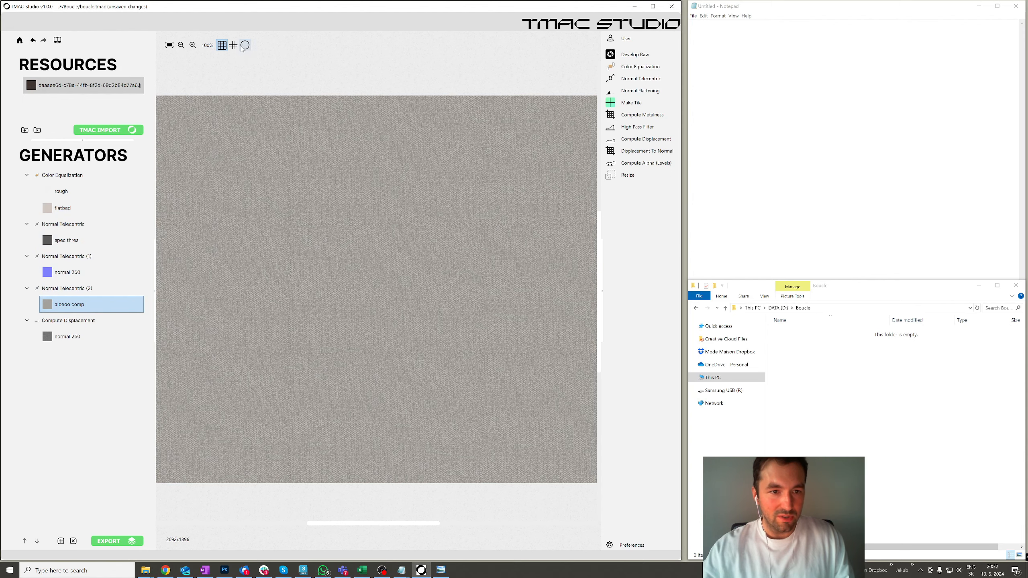
{"action": "left_click", "coordinate": [235, 46]}
{"action": "scroll", "coordinate": [276, 280], "scroll_direction": "up", "scroll_amount": 10}
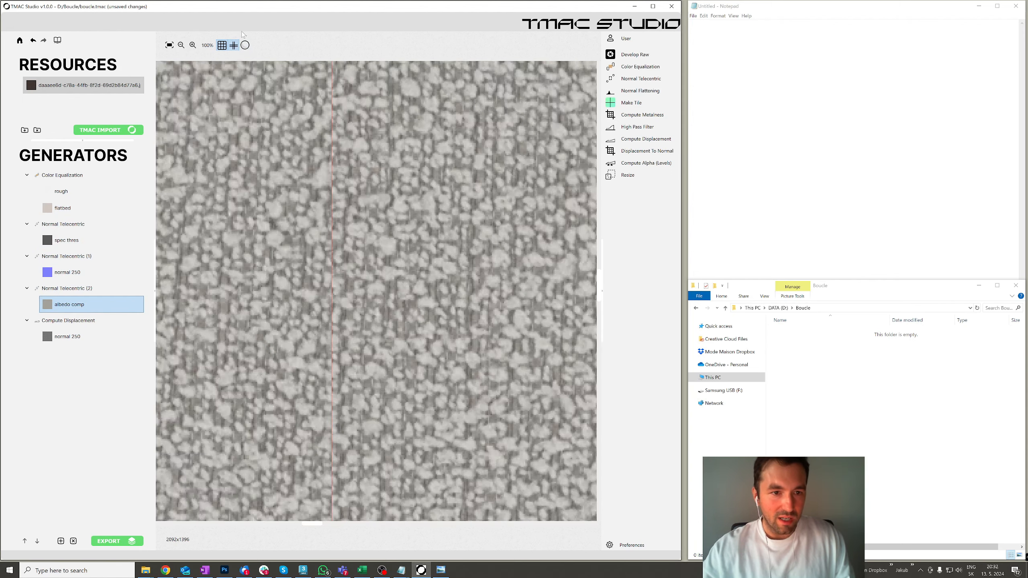
{"action": "scroll", "coordinate": [340, 126], "scroll_direction": "up", "scroll_amount": 2}
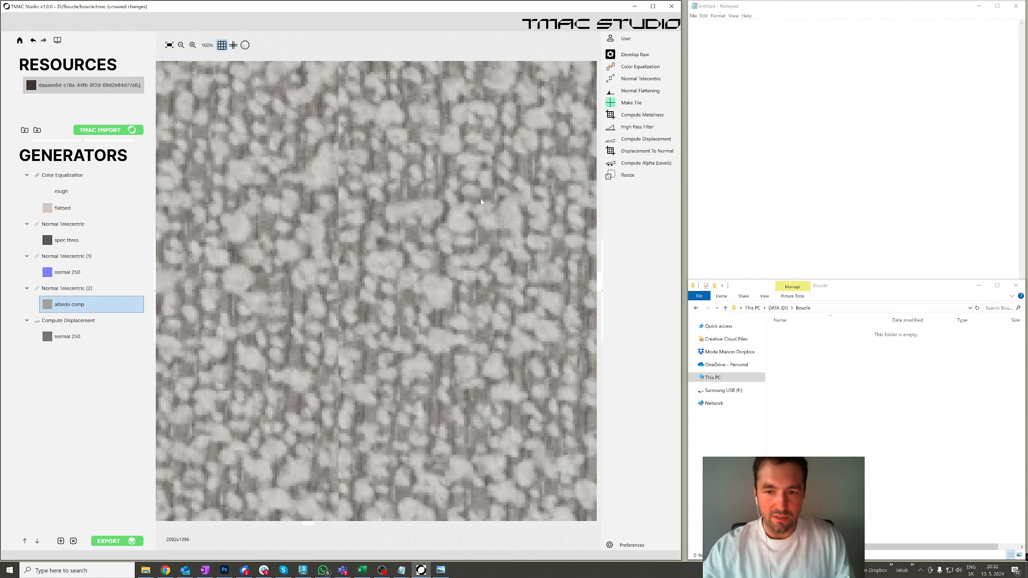
{"action": "scroll", "coordinate": [573, 140], "scroll_direction": "down", "scroll_amount": 2}
Step: Start Make Tile and add the source image and all rough, flatbed, spec thres, normal, albedo comp and displacement maps as input images
{"action": "left_click", "coordinate": [632, 102]}
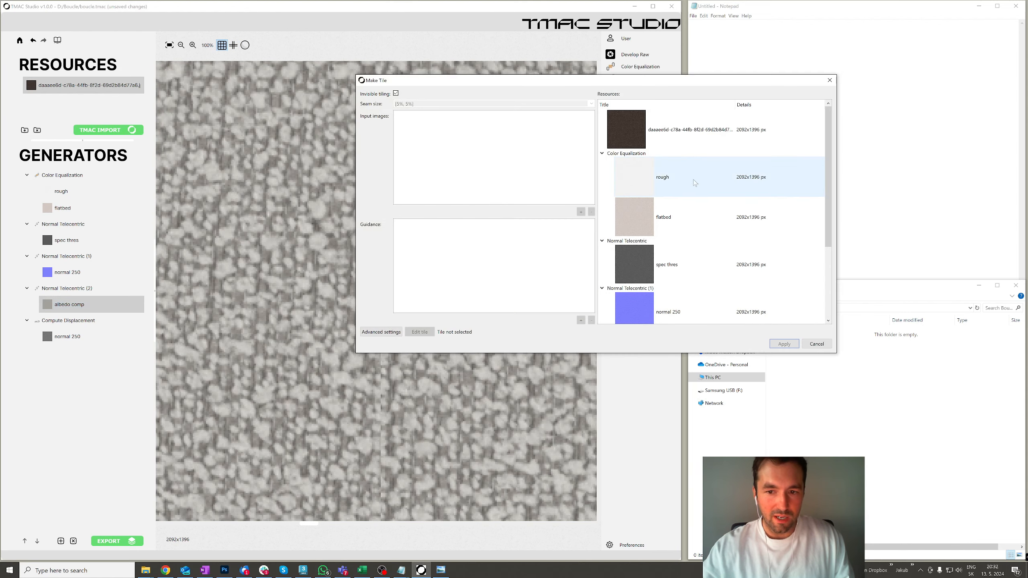
{"action": "scroll", "coordinate": [655, 221], "scroll_direction": "down", "scroll_amount": 2}
{"action": "left_click", "coordinate": [654, 269]}
{"action": "left_click", "coordinate": [652, 235], "text": "ctrl"}
{"action": "left_click", "coordinate": [652, 194], "text": "ctrl"}
{"action": "scroll", "coordinate": [653, 200], "scroll_direction": "up", "scroll_amount": 2}
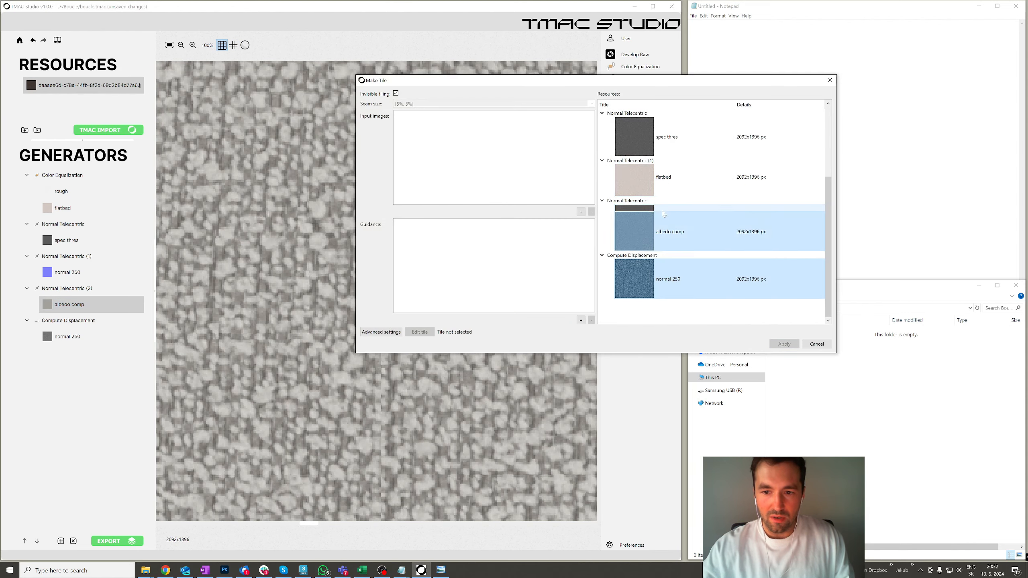
{"action": "left_click", "coordinate": [656, 253], "text": "ctrl"}
{"action": "left_click", "coordinate": [654, 216], "text": "ctrl"}
{"action": "left_click", "coordinate": [654, 177], "text": "ctrl"}
{"action": "left_click", "coordinate": [652, 130], "text": "ctrl"}
{"action": "left_click", "coordinate": [581, 211]}
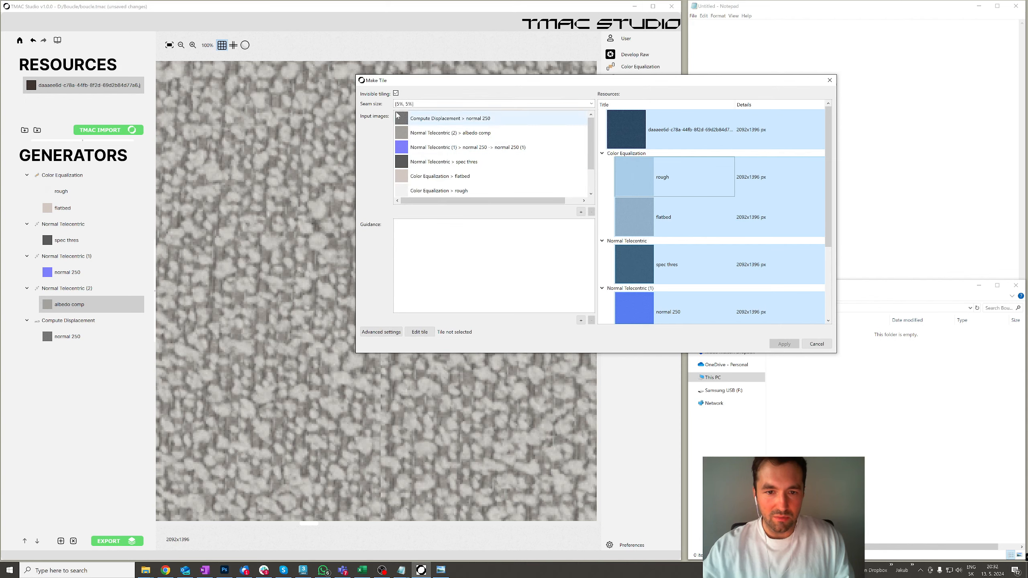
Step: Turn off invisible tiling and open the tile editor with the albedo comp map displayed
{"action": "left_click", "coordinate": [396, 94]}
{"action": "left_click", "coordinate": [420, 332]}
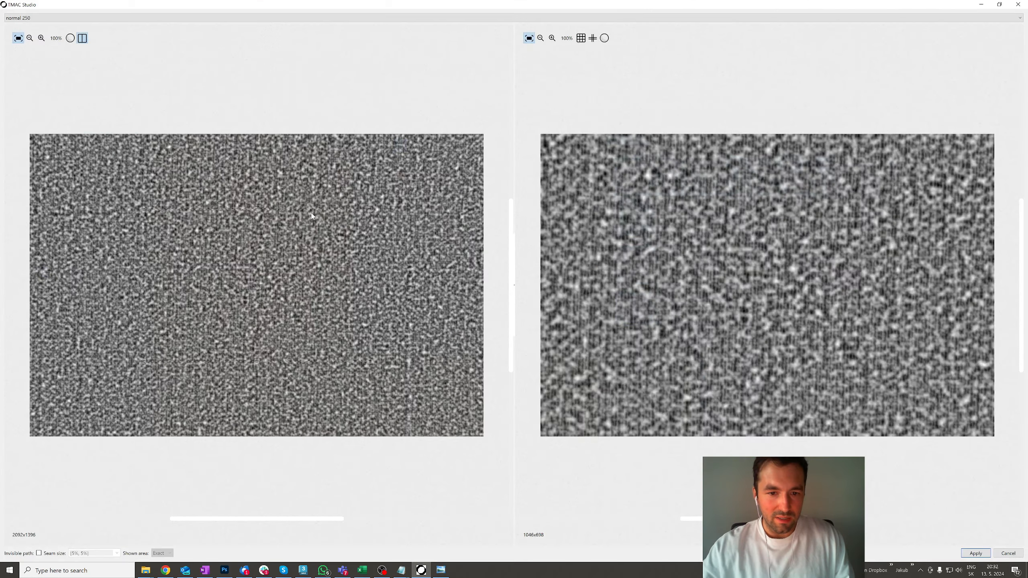
{"action": "left_click", "coordinate": [73, 18]}
{"action": "left_click", "coordinate": [101, 30]}
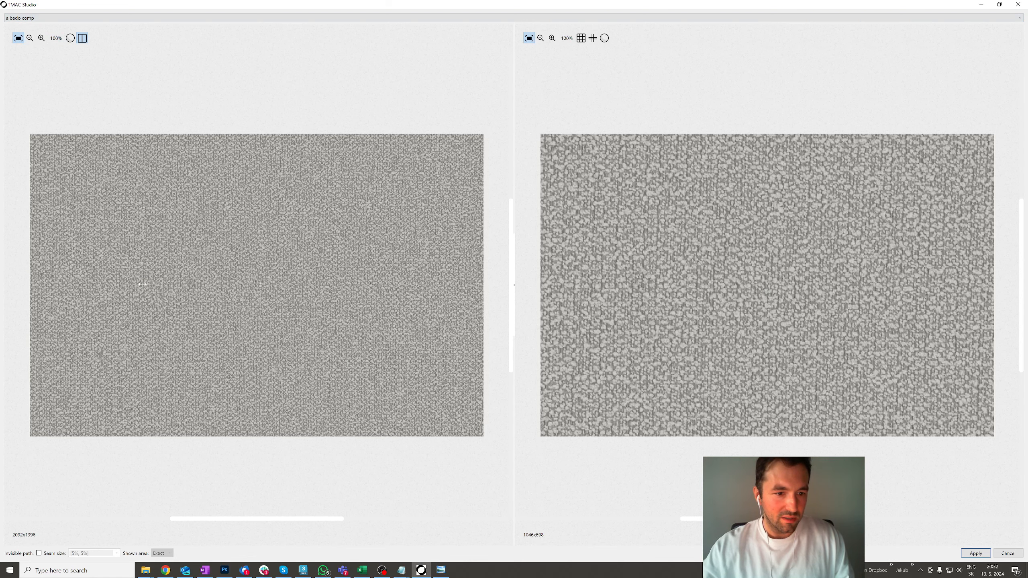
Step: Expand the tile area on the albedo comp map to about 1733 × 1307 px and turn on the repeated preview
{"action": "left_click_drag", "start_coordinate": [142, 285], "coordinate": [89, 284]}
{"action": "left_click", "coordinate": [581, 38]}
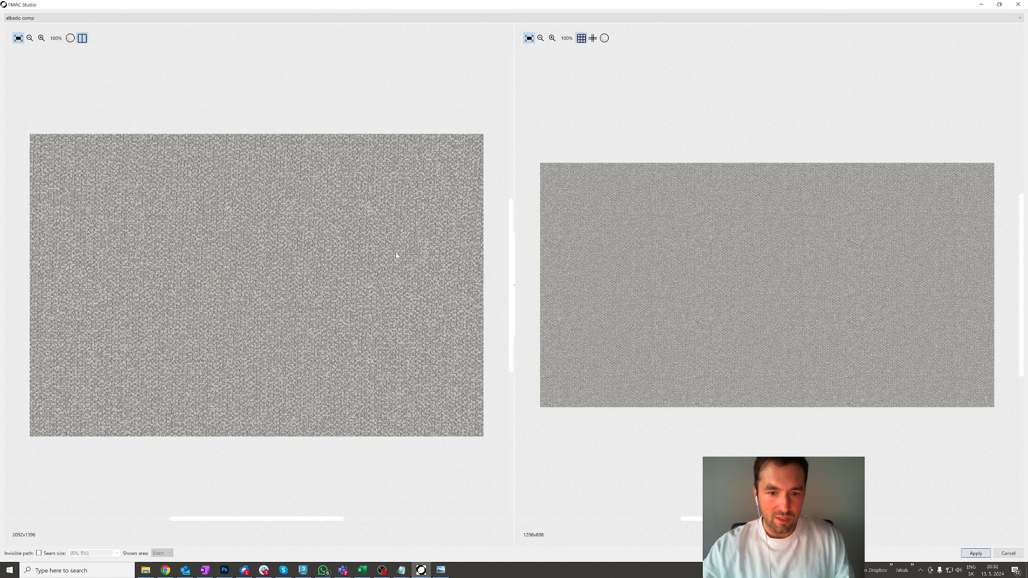
{"action": "left_click_drag", "start_coordinate": [371, 285], "coordinate": [465, 285]}
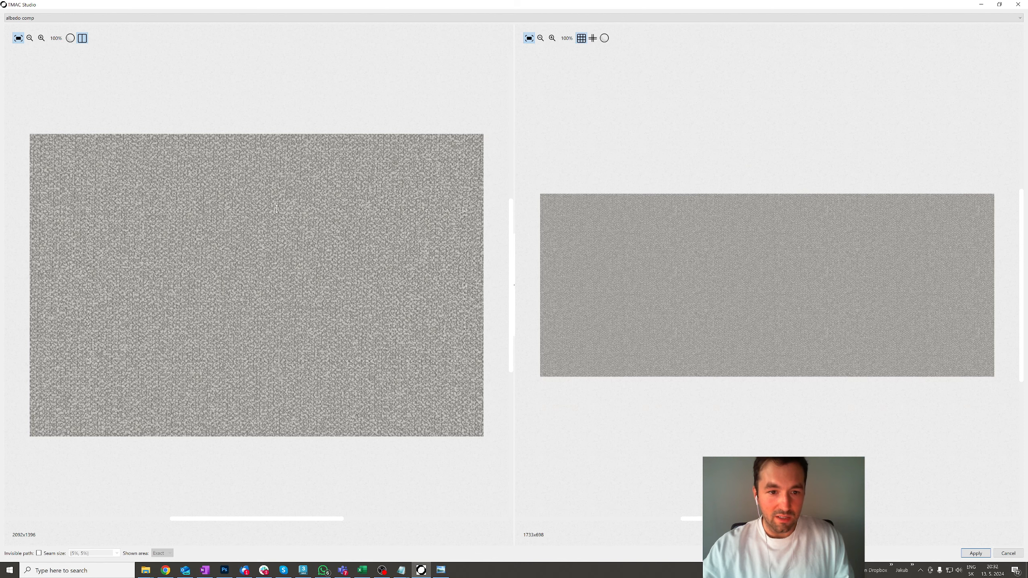
{"action": "left_click_drag", "start_coordinate": [277, 209], "coordinate": [277, 142]}
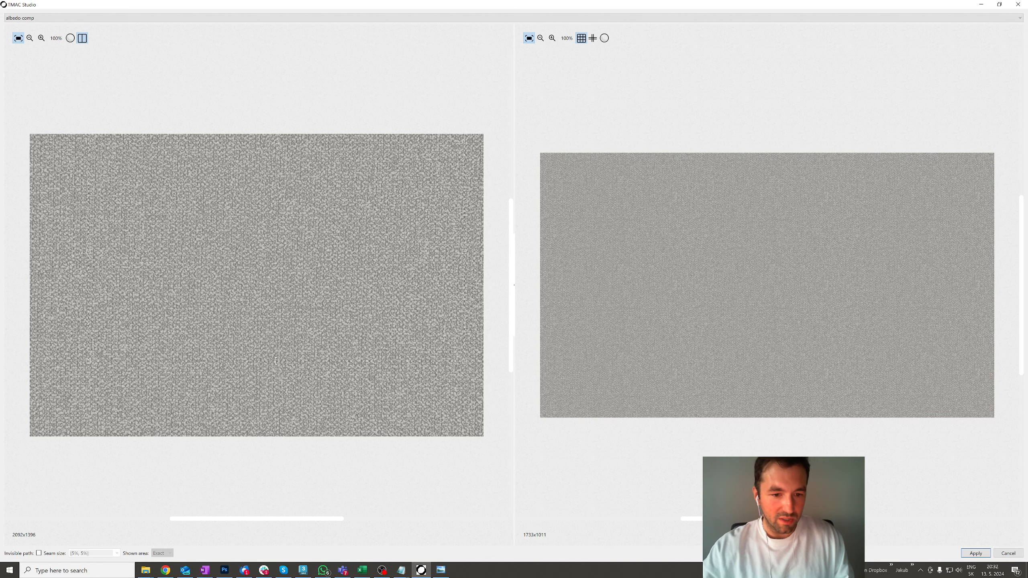
{"action": "left_click_drag", "start_coordinate": [277, 360], "coordinate": [275, 426]}
Step: Display the blue normal 250 map in the tile editor instead of the albedo comp
{"action": "left_click", "coordinate": [182, 18]}
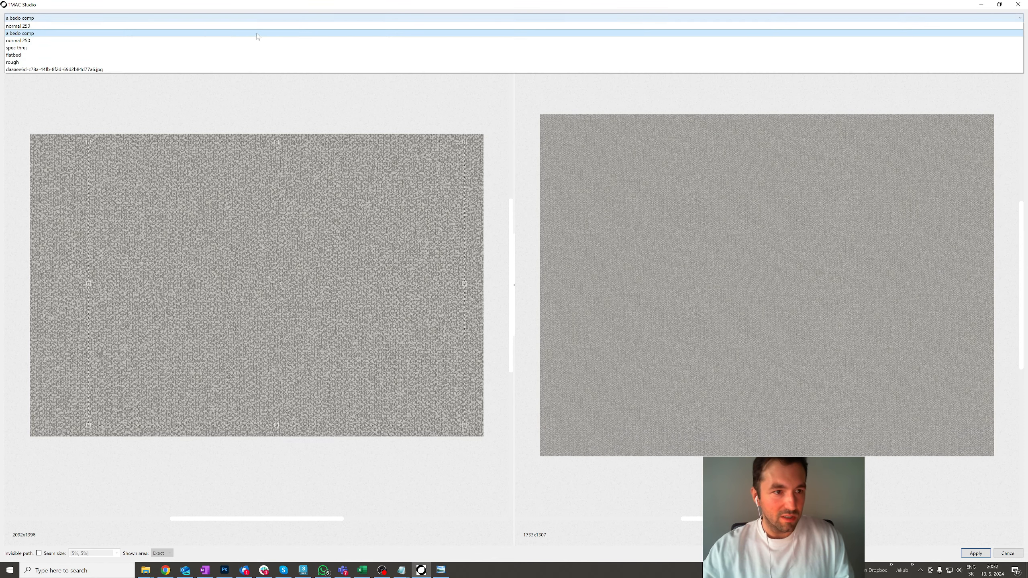
{"action": "left_click", "coordinate": [207, 35]}
{"action": "left_click", "coordinate": [197, 20]}
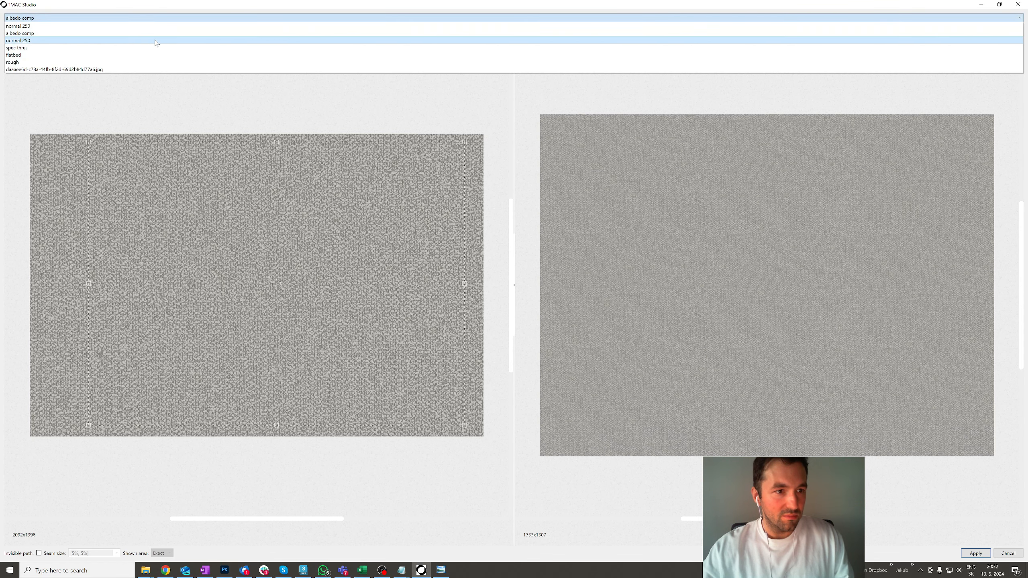
{"action": "left_click", "coordinate": [161, 40]}
{"action": "left_click", "coordinate": [134, 18]}
{"action": "left_click", "coordinate": [109, 40]}
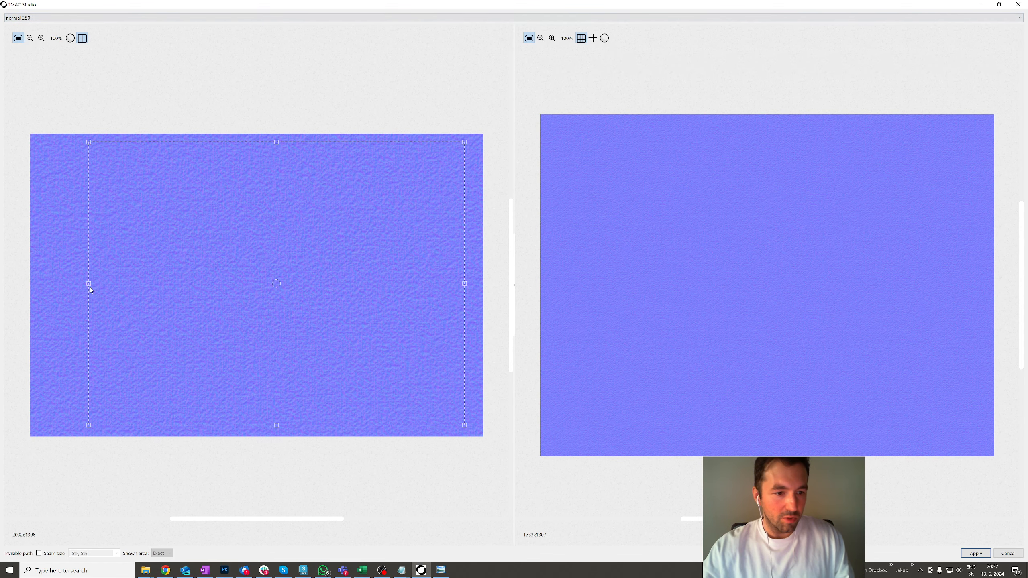
Step: Enable the invisible path and fine-tune the tile area's edges to about 1949 × 1290 px
{"action": "left_click_drag", "start_coordinate": [89, 284], "coordinate": [50, 285]}
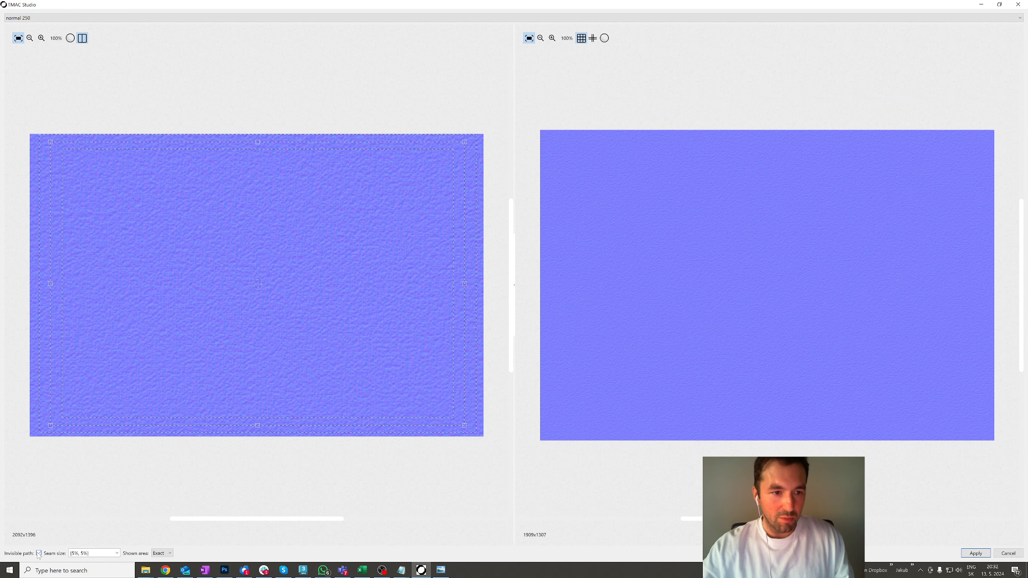
{"action": "left_click_drag", "start_coordinate": [257, 142], "coordinate": [258, 146]}
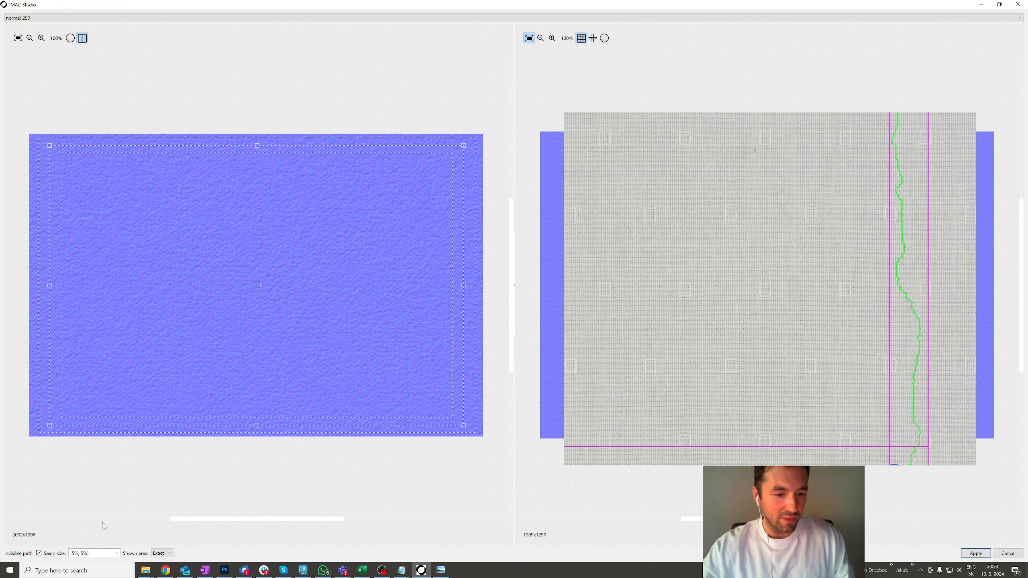
{"action": "double_click", "coordinate": [82, 553]}
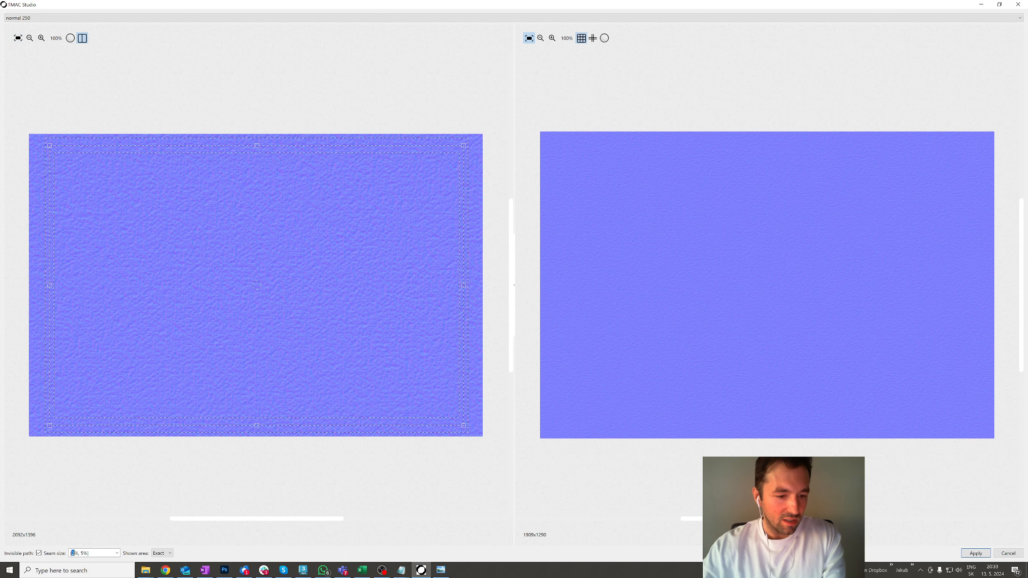
{"action": "scroll", "coordinate": [49, 285], "scroll_direction": "up", "scroll_amount": 3}
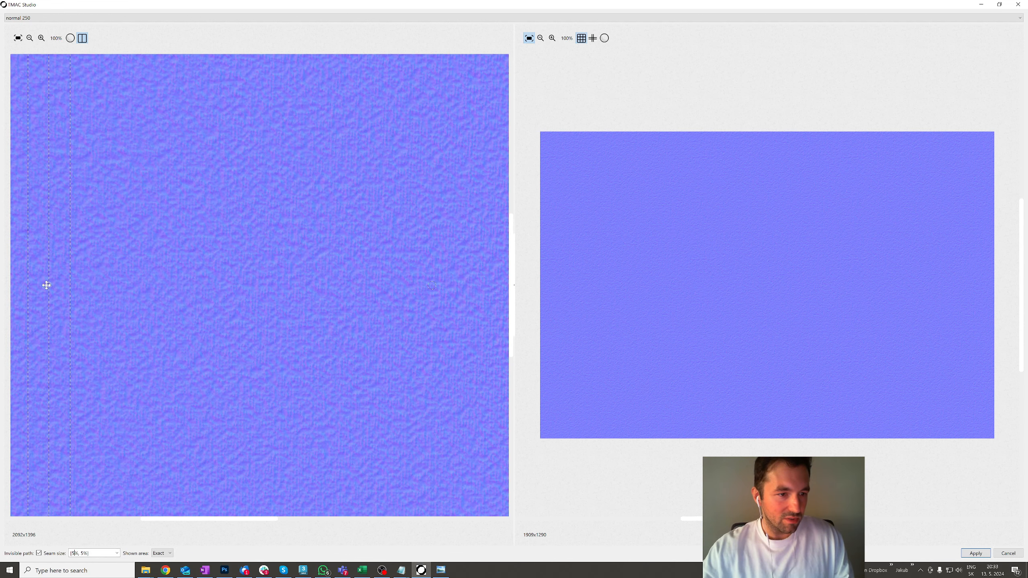
{"action": "scroll", "coordinate": [64, 298], "scroll_direction": "down", "scroll_amount": 4}
{"action": "left_click_drag", "start_coordinate": [53, 299], "coordinate": [47, 299]}
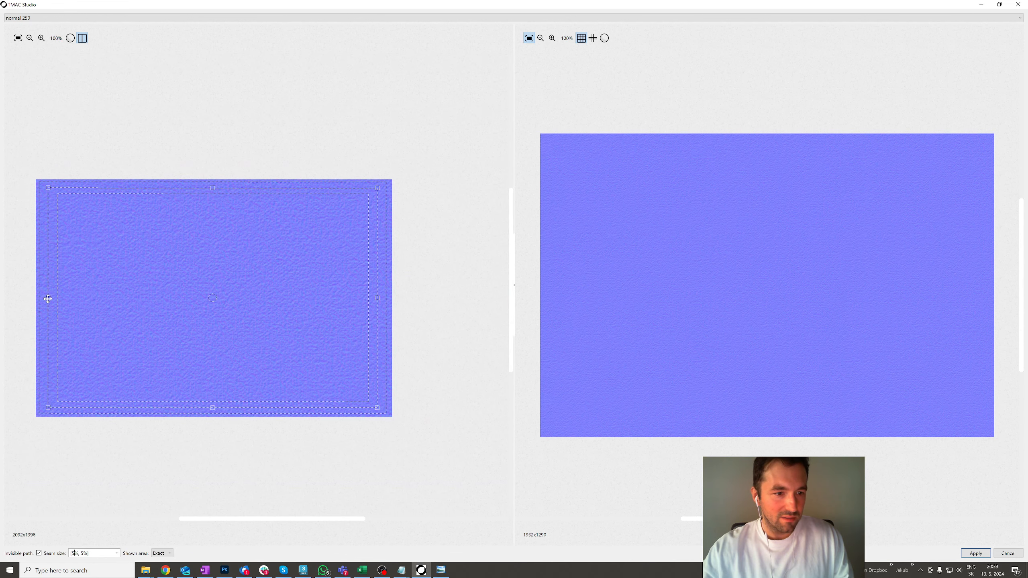
{"action": "left_click_drag", "start_coordinate": [379, 298], "coordinate": [380, 298]}
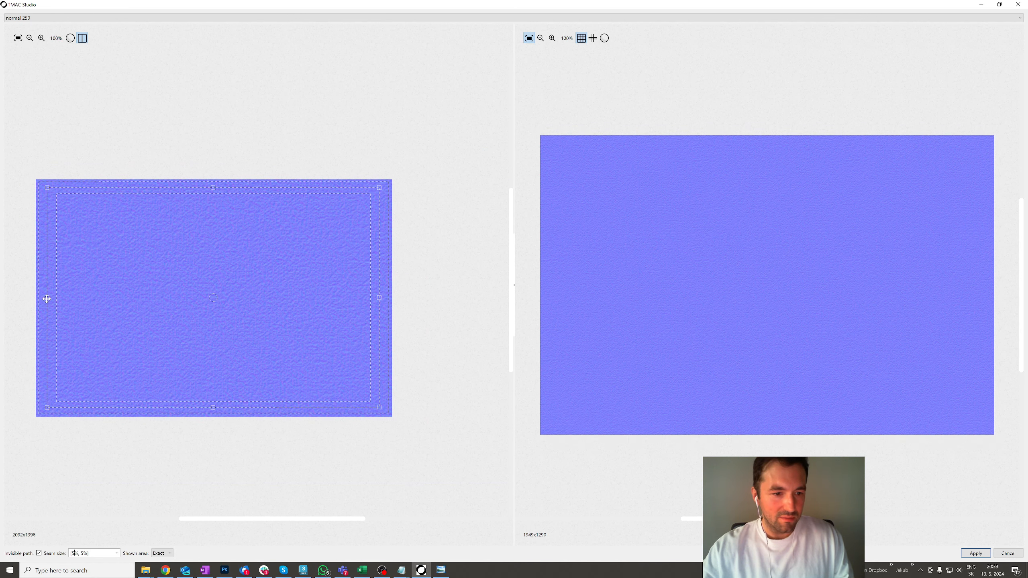
Step: Apply the edited tile area and run Make Tile on all the input maps
{"action": "left_click", "coordinate": [976, 553]}
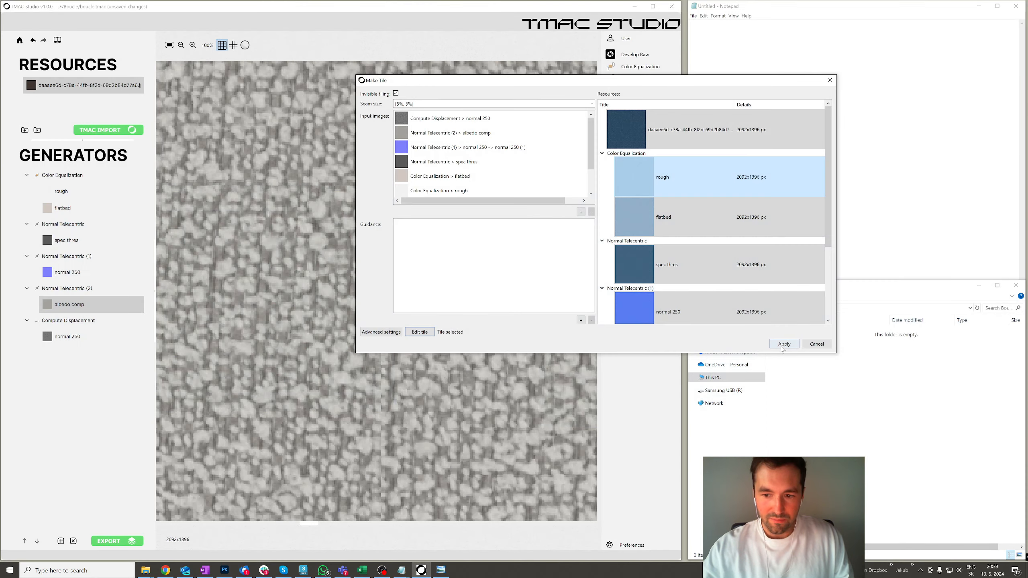
{"action": "left_click", "coordinate": [784, 344]}
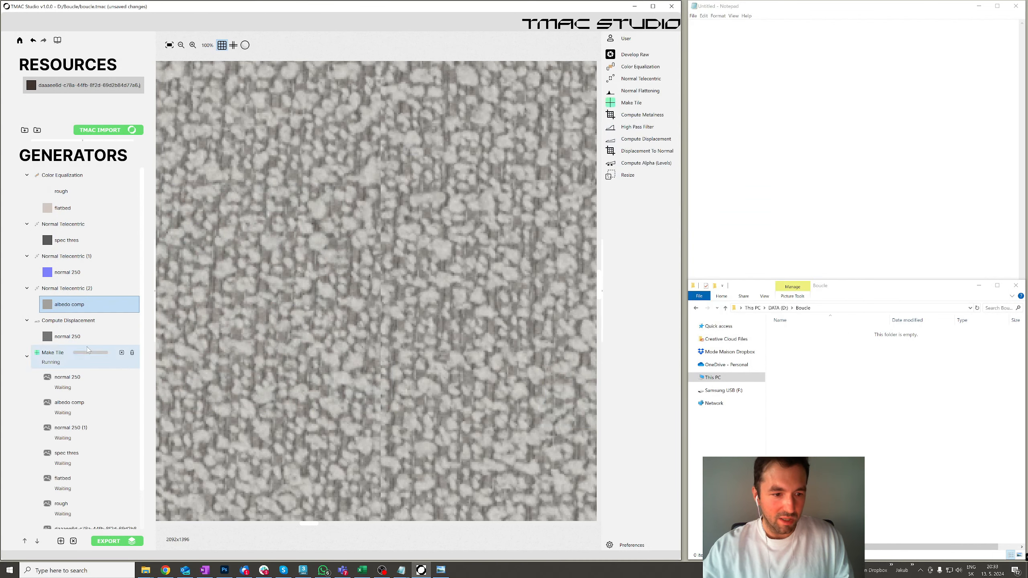
{"action": "scroll", "coordinate": [76, 405], "scroll_direction": "down", "scroll_amount": 1}
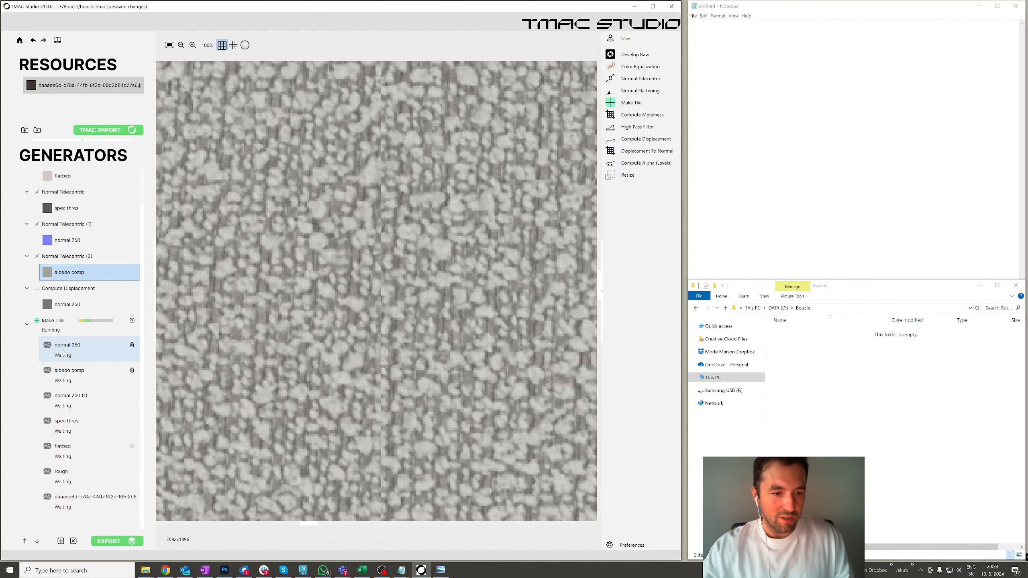
{"action": "double_click", "coordinate": [57, 322]}
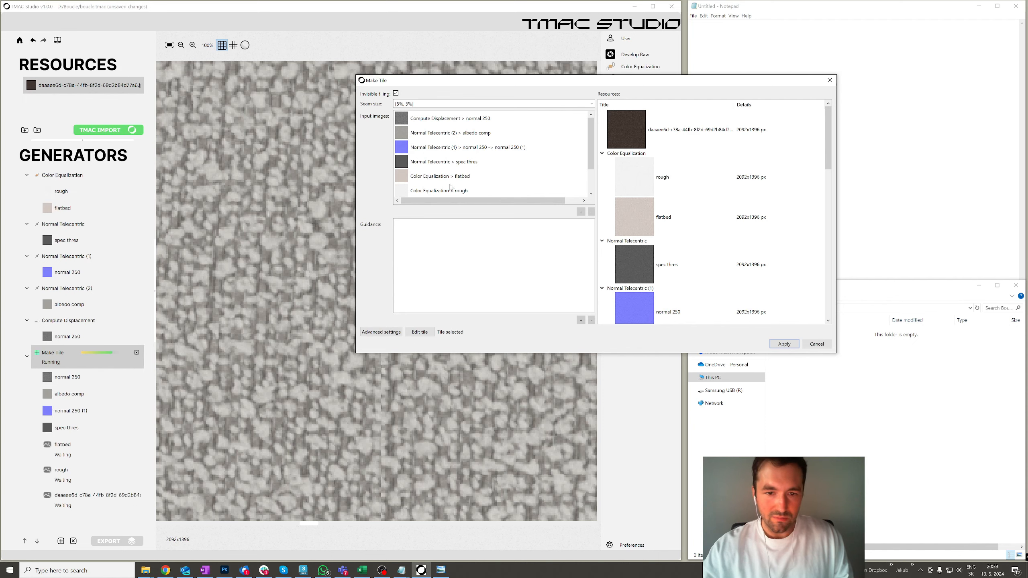
{"action": "left_click", "coordinate": [821, 345]}
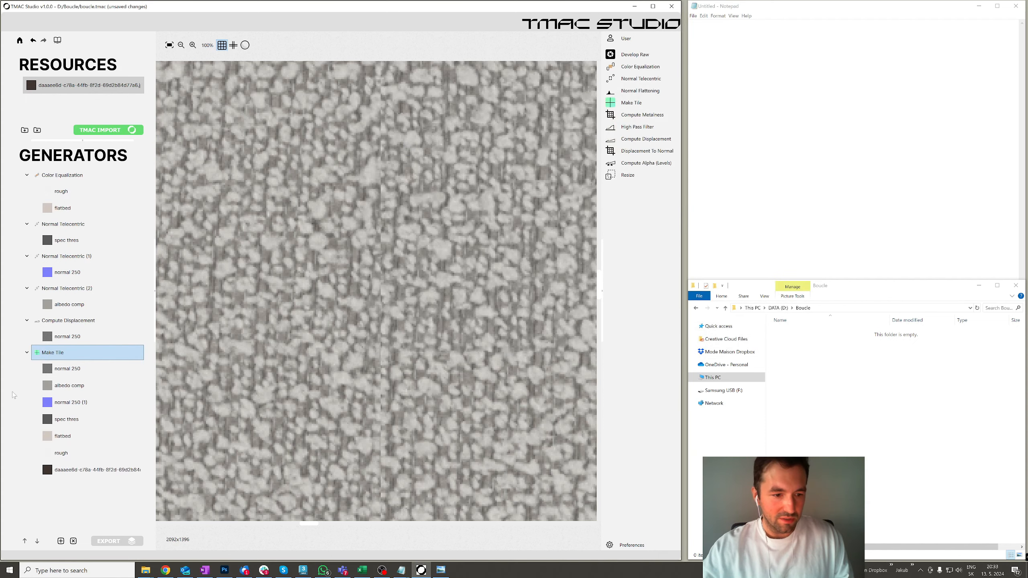
{"action": "double_click", "coordinate": [60, 353]}
{"action": "left_click", "coordinate": [817, 344]}
Step: View Make Tile's displacement and albedo comp results and turn on the seam lines in the preview
{"action": "left_click", "coordinate": [70, 370]}
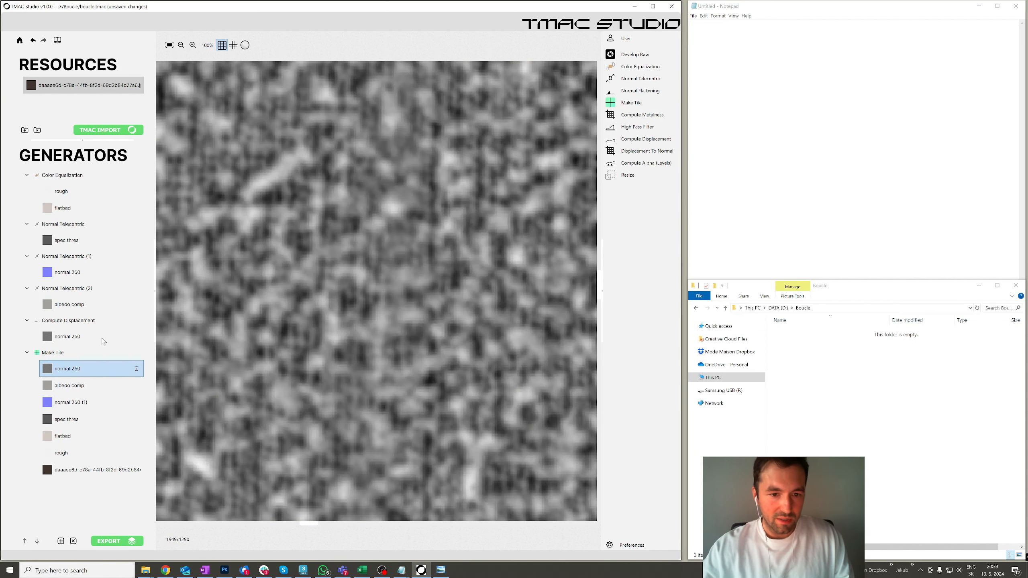
{"action": "left_click", "coordinate": [71, 386]}
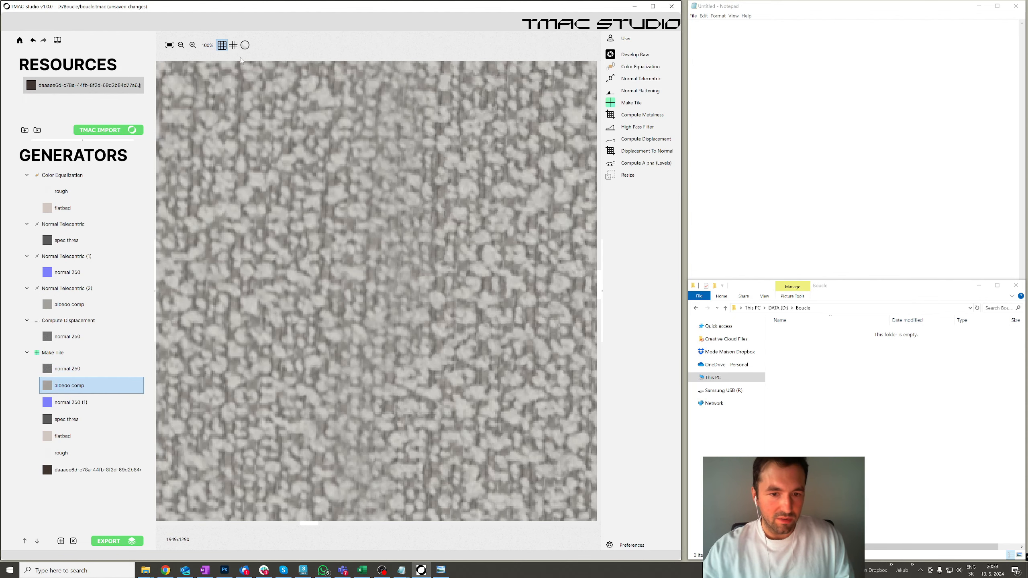
{"action": "left_click", "coordinate": [234, 45]}
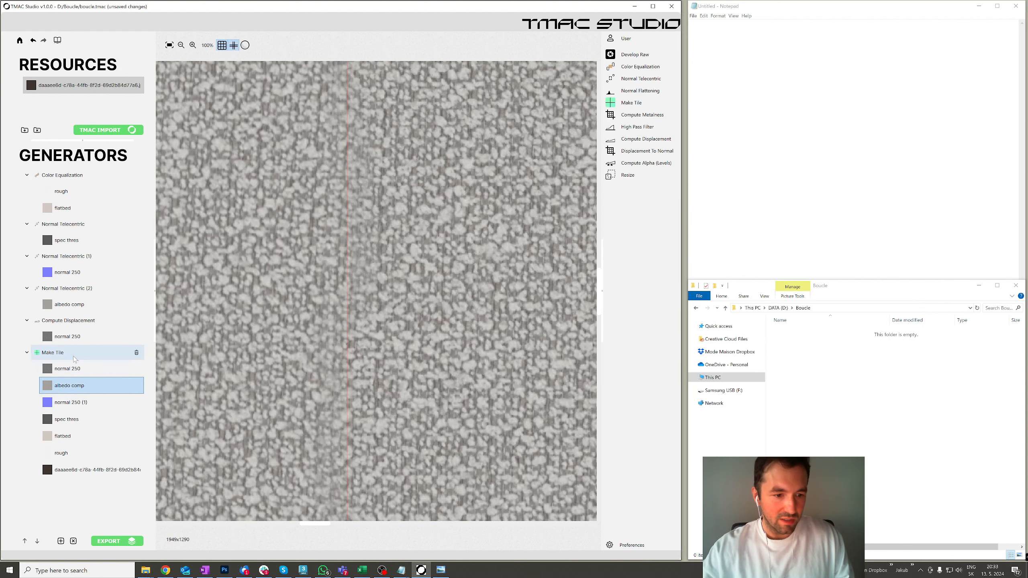
{"action": "double_click", "coordinate": [130, 353]}
{"action": "left_click", "coordinate": [381, 332]}
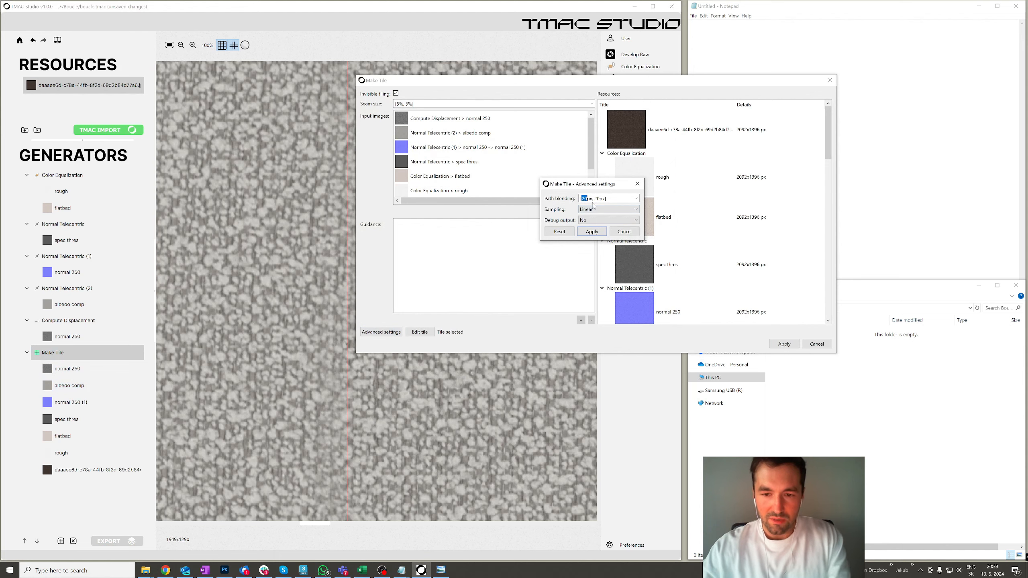
{"action": "type", "text": "1"}
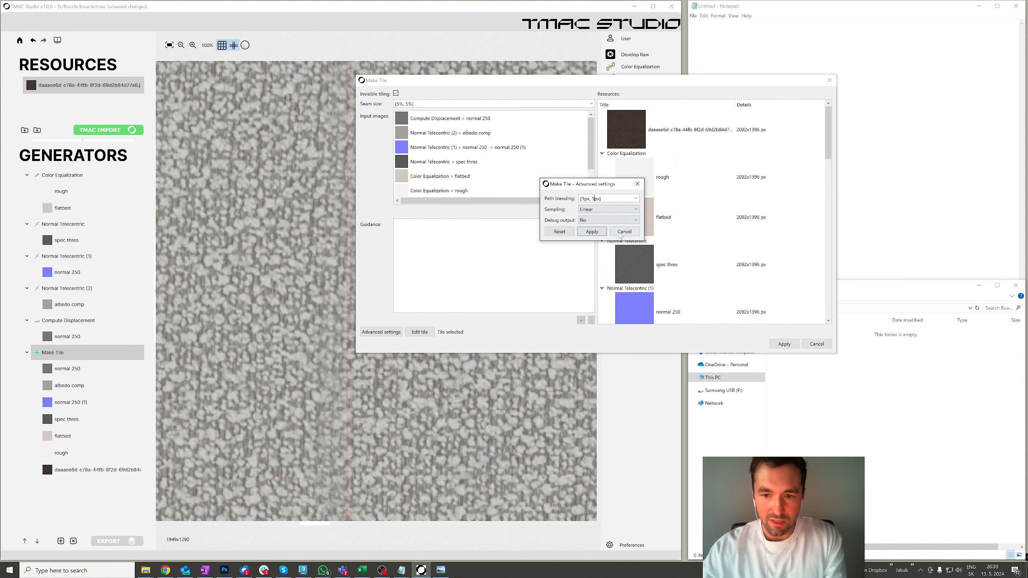
{"action": "left_click", "coordinate": [620, 236]}
{"action": "key", "text": "Escape"}
Step: Inspect the blended seam, and run Make Tile again with the first path blending value set to 0 px
{"action": "scroll", "coordinate": [315, 275], "scroll_direction": "down", "scroll_amount": 5}
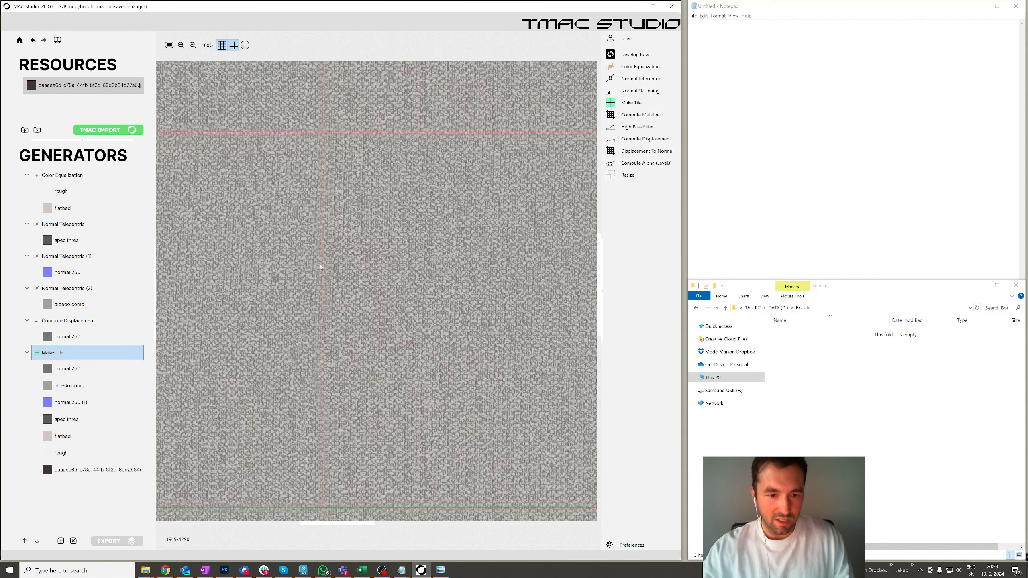
{"action": "scroll", "coordinate": [313, 248], "scroll_direction": "up", "scroll_amount": 3}
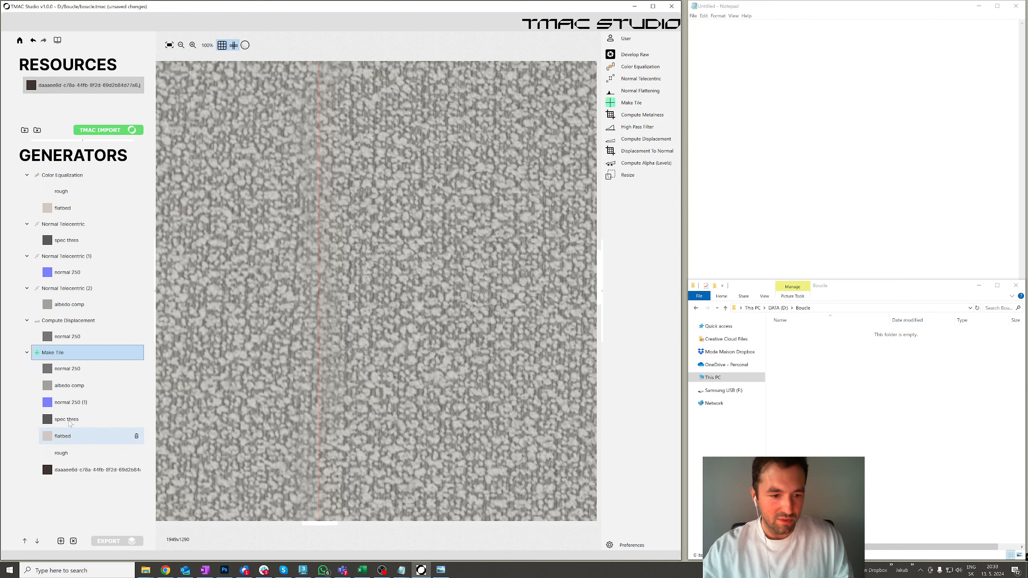
{"action": "double_click", "coordinate": [60, 353]}
{"action": "left_click", "coordinate": [388, 333]}
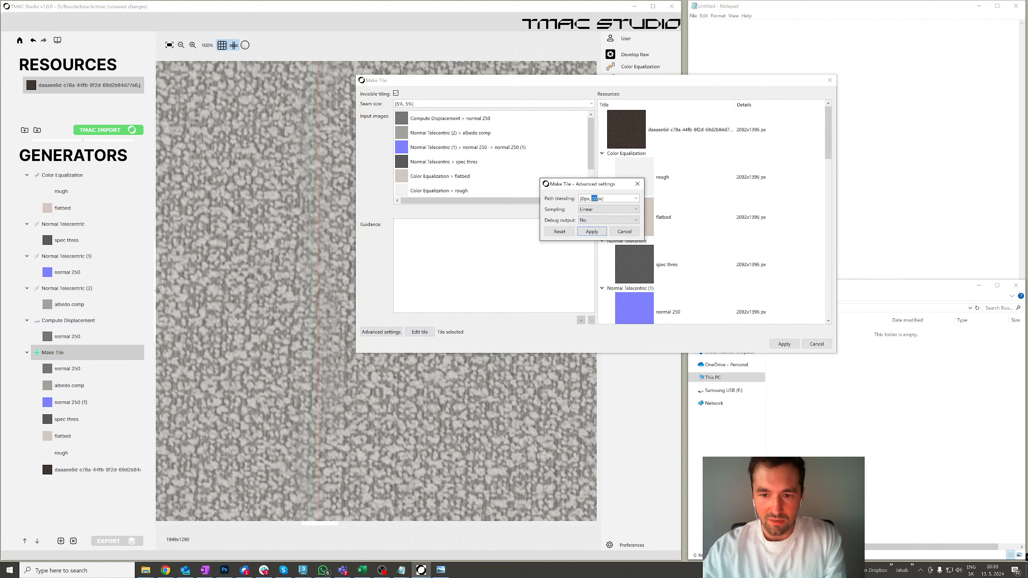
{"action": "left_click", "coordinate": [592, 232]}
{"action": "left_click", "coordinate": [784, 344]}
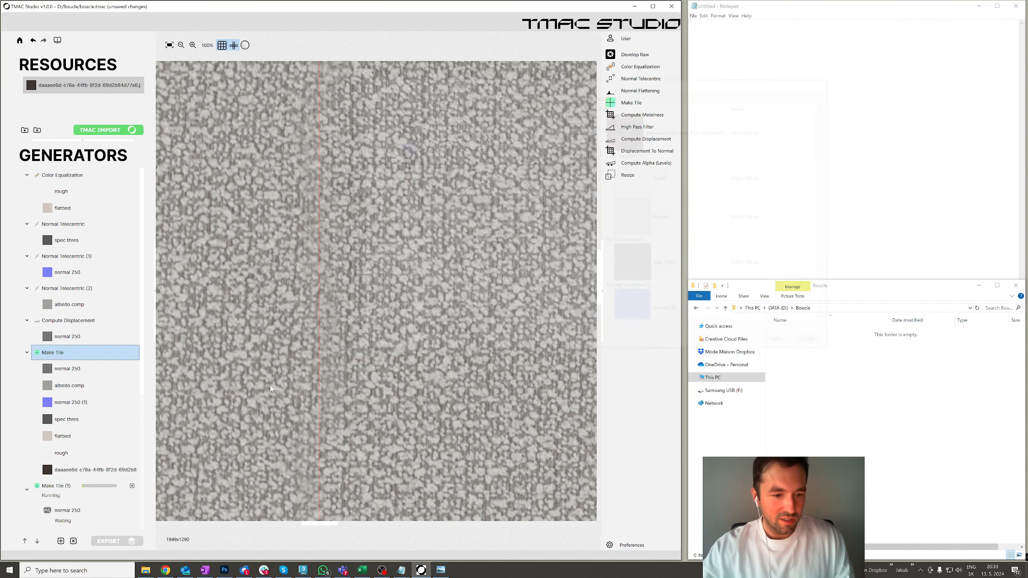
Step: Examine the seams of Make Tile (1)'s albedo comp up close and zoomed out, with seam lines on and off
{"action": "scroll", "coordinate": [64, 407], "scroll_direction": "down", "scroll_amount": 4}
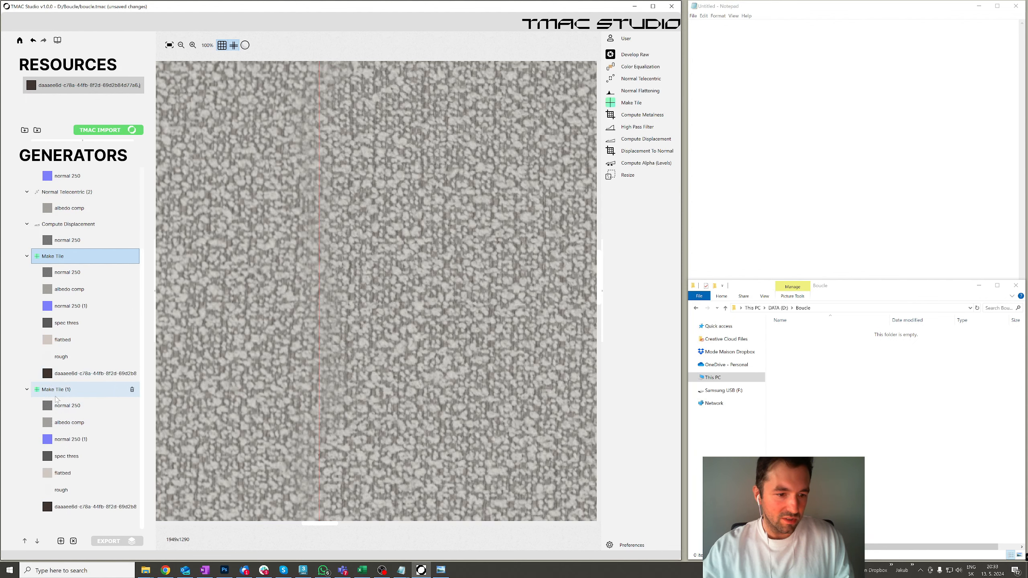
{"action": "left_click", "coordinate": [63, 407]}
{"action": "left_click", "coordinate": [64, 422]}
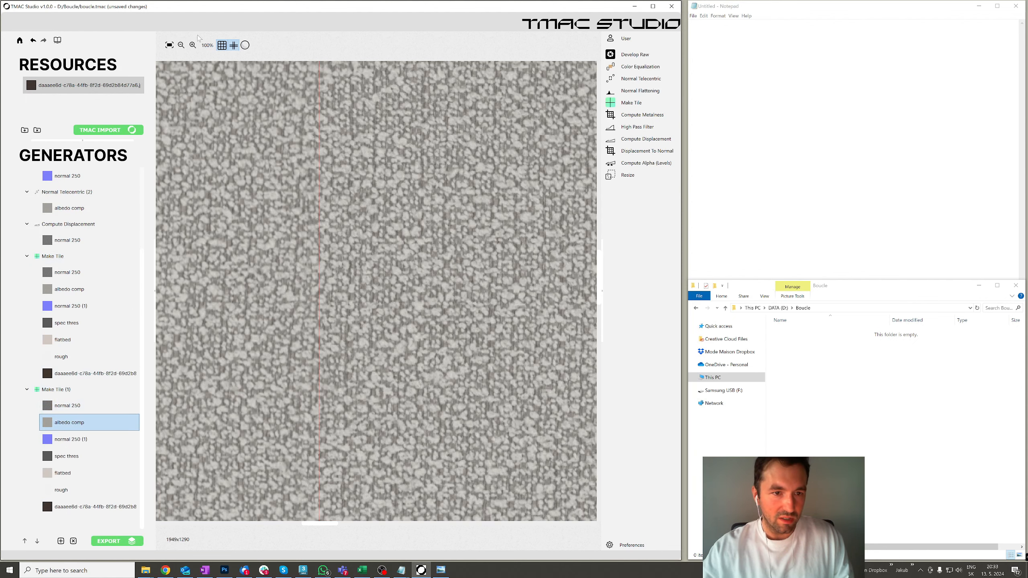
{"action": "left_click", "coordinate": [234, 45]}
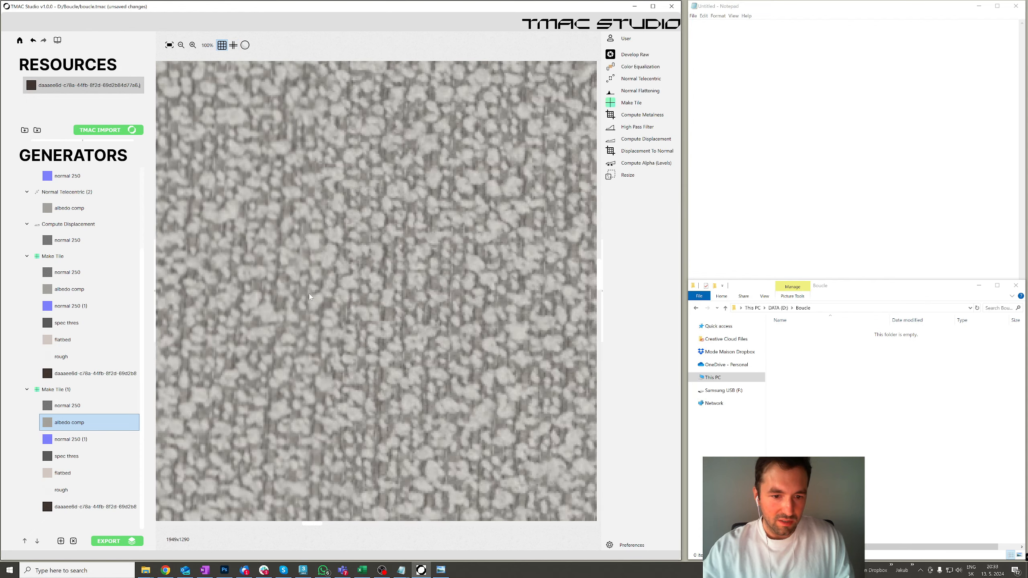
{"action": "scroll", "coordinate": [267, 170], "scroll_direction": "down", "scroll_amount": 3}
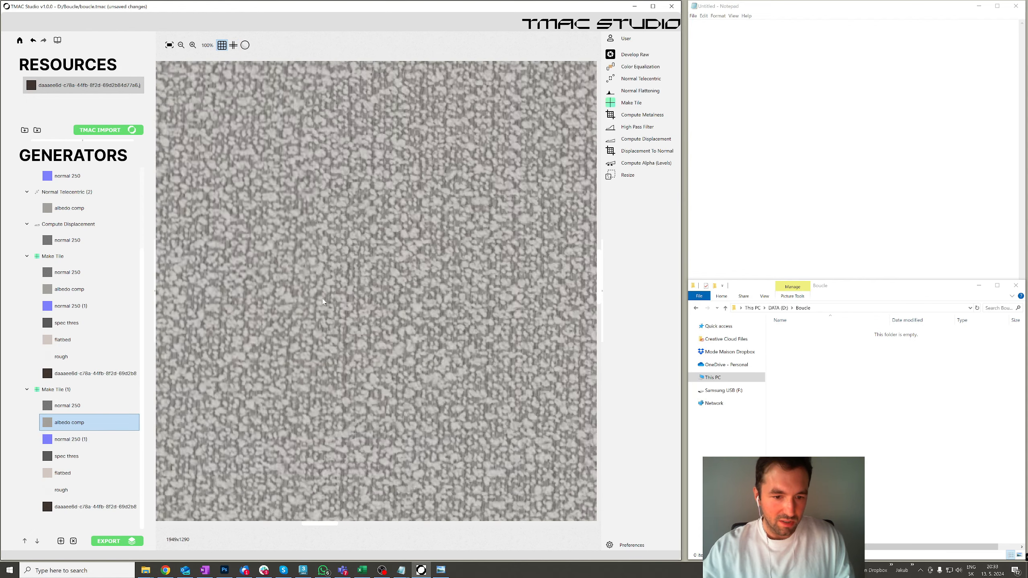
{"action": "scroll", "coordinate": [362, 300], "scroll_direction": "up", "scroll_amount": 3}
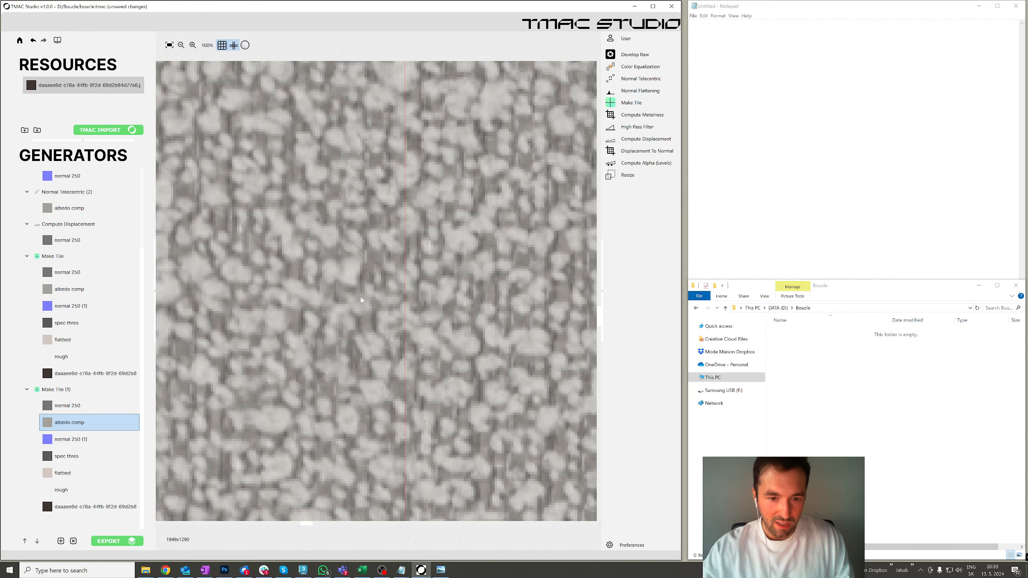
{"action": "left_click", "coordinate": [234, 45]}
{"action": "scroll", "coordinate": [341, 320], "scroll_direction": "down", "scroll_amount": 5}
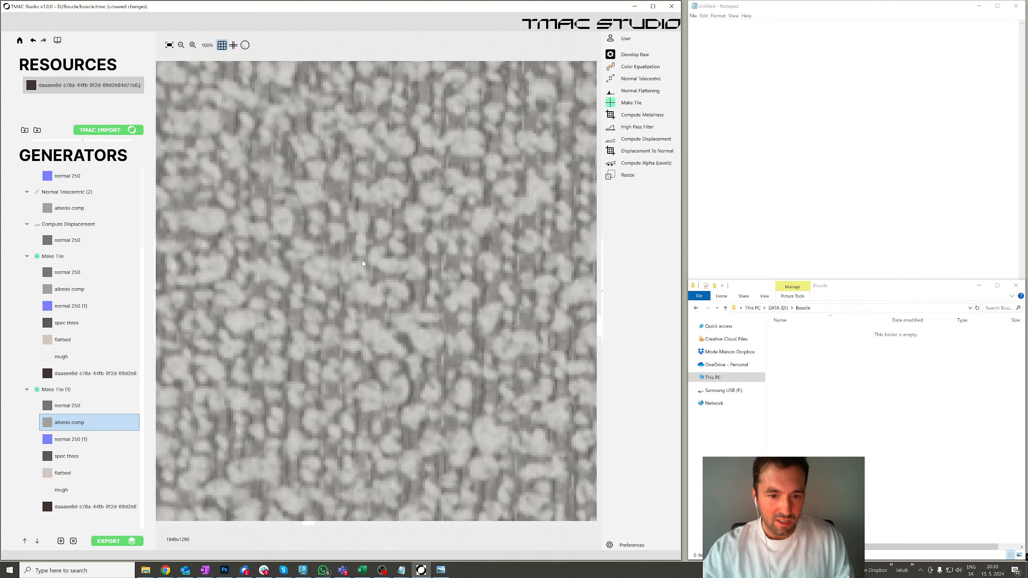
{"action": "scroll", "coordinate": [341, 320], "scroll_direction": "down", "scroll_amount": 5}
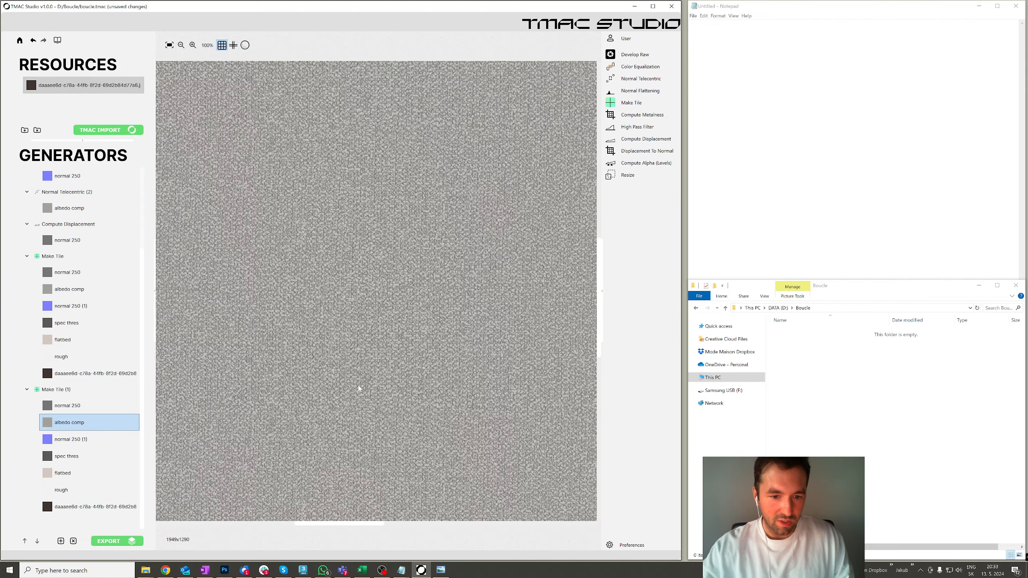
{"action": "scroll", "coordinate": [304, 312], "scroll_direction": "up", "scroll_amount": 3}
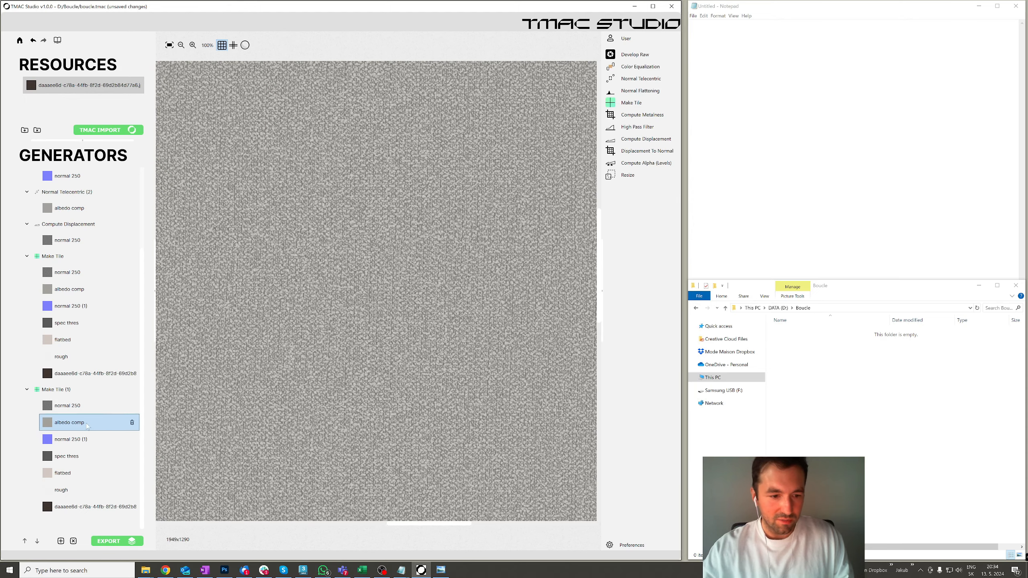
Step: Compare Make Tile (1)'s normal map with the Normal Telecentric (1) original, up close and zoomed out
{"action": "key", "text": "Down"}
{"action": "scroll", "coordinate": [355, 310], "scroll_direction": "down", "scroll_amount": 3}
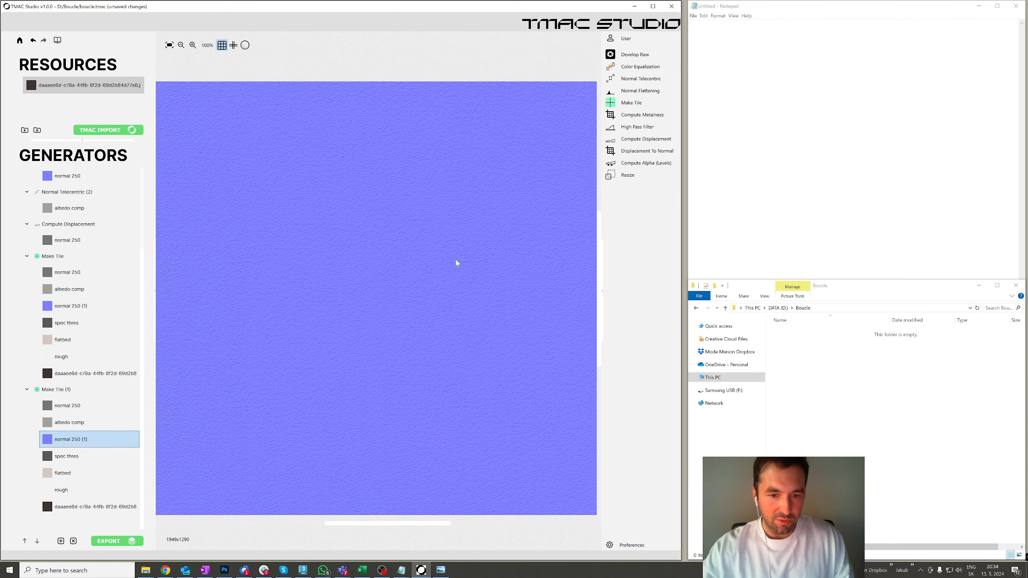
{"action": "scroll", "coordinate": [225, 282], "scroll_direction": "up", "scroll_amount": 4}
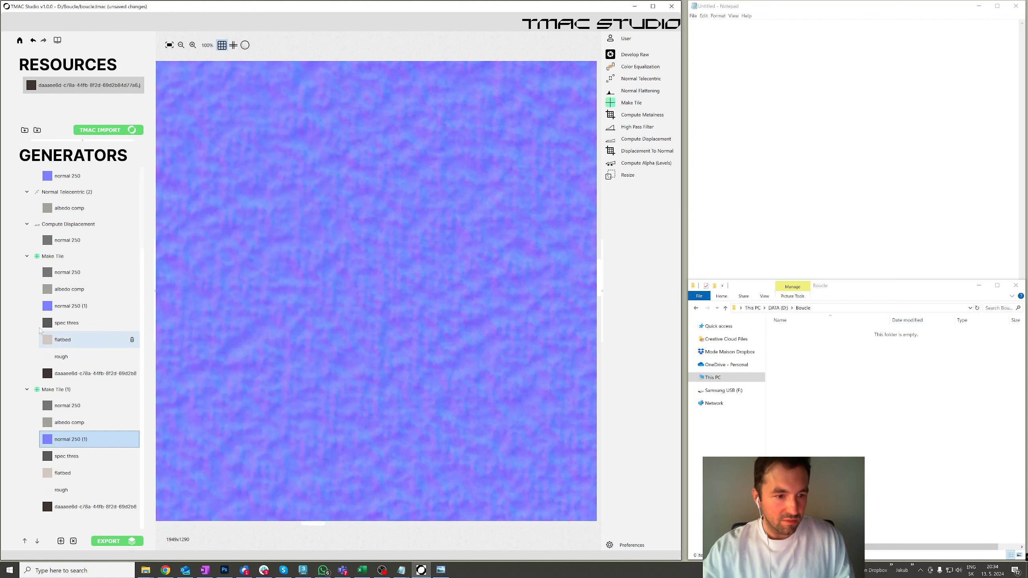
{"action": "scroll", "coordinate": [74, 266], "scroll_direction": "up", "scroll_amount": 3}
{"action": "left_click", "coordinate": [74, 273]}
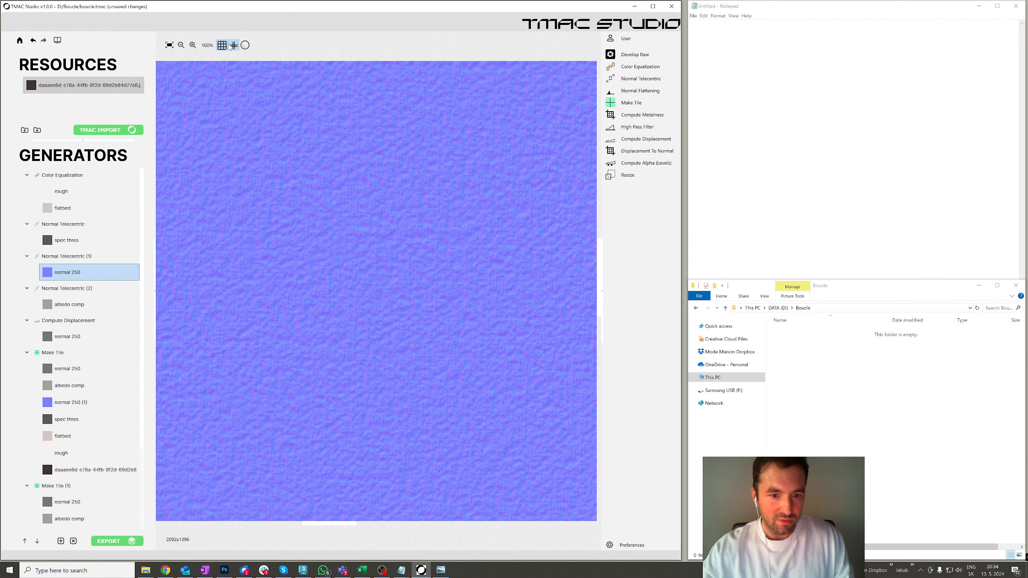
{"action": "scroll", "coordinate": [298, 241], "scroll_direction": "up", "scroll_amount": 3}
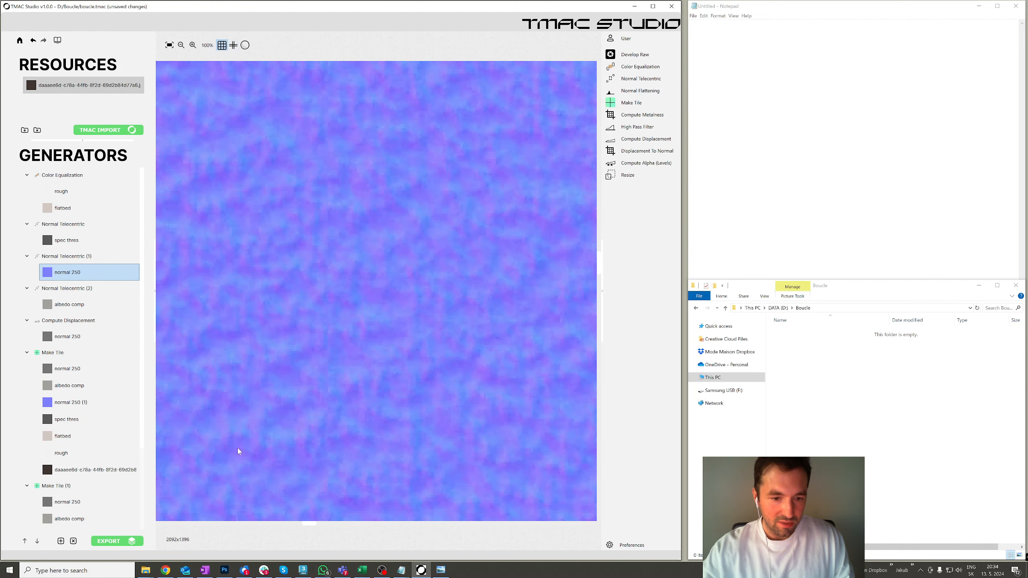
{"action": "scroll", "coordinate": [101, 466], "scroll_direction": "down", "scroll_amount": 3}
{"action": "left_click", "coordinate": [89, 440]}
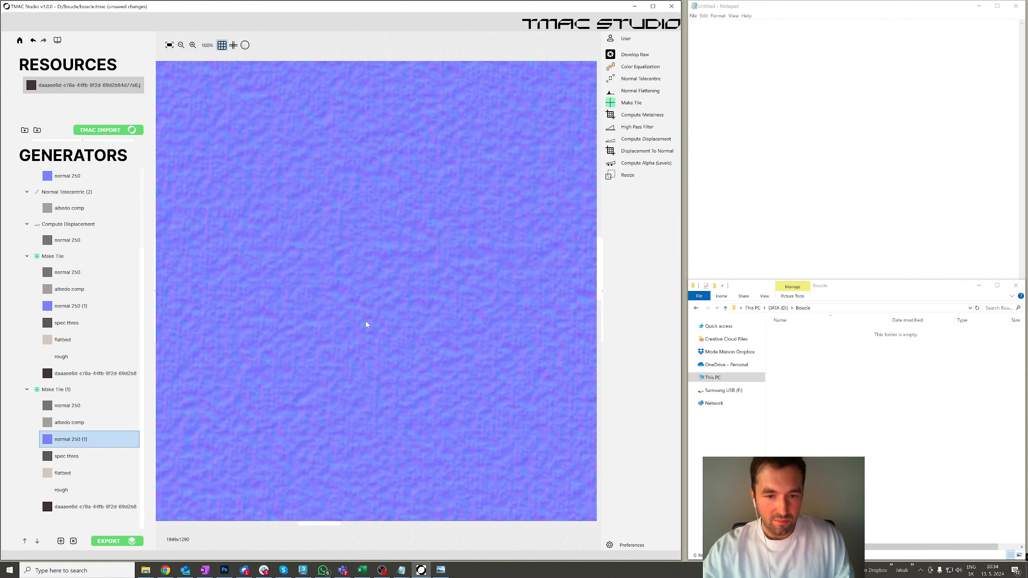
{"action": "scroll", "coordinate": [367, 325], "scroll_direction": "down", "scroll_amount": 3}
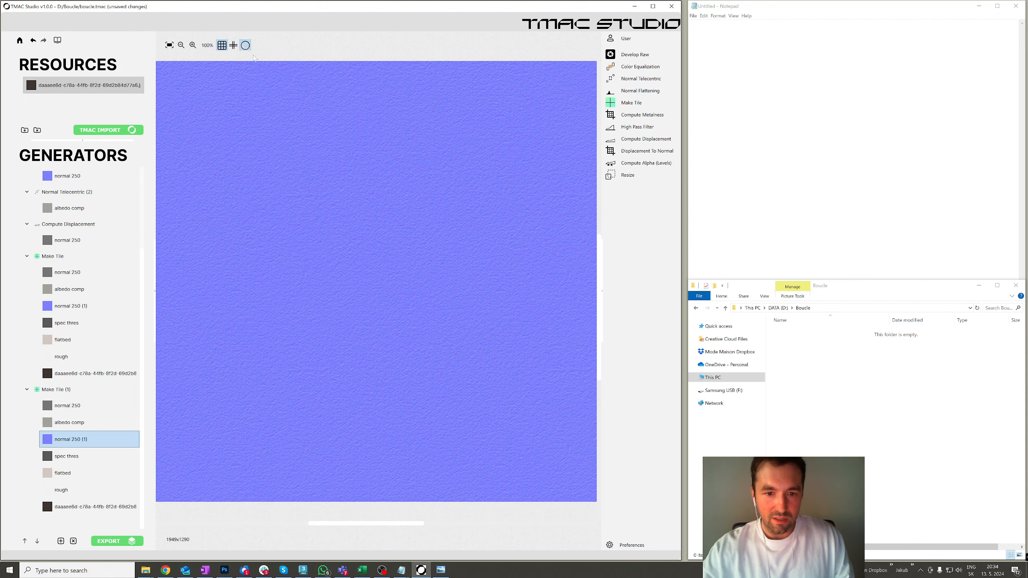
{"action": "left_click", "coordinate": [245, 45]}
{"action": "left_click", "coordinate": [245, 45]}
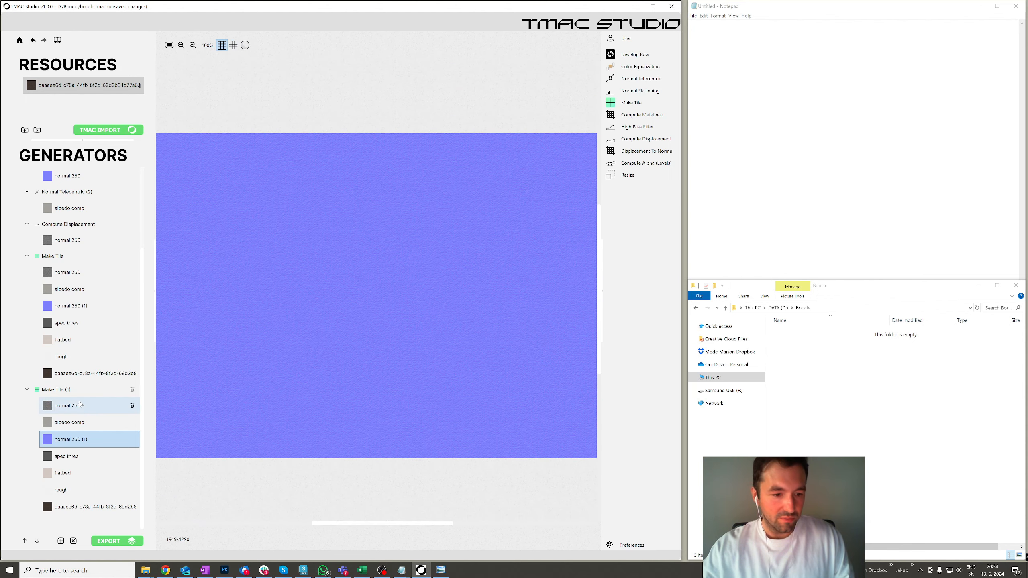
Step: Check Make Tile (1)'s remaining tiled maps, including displacement, albedo comp, flatbed, rough and spec thres
{"action": "left_click", "coordinate": [89, 405]}
{"action": "left_click", "coordinate": [89, 422]}
{"action": "scroll", "coordinate": [340, 321], "scroll_direction": "down", "scroll_amount": 2}
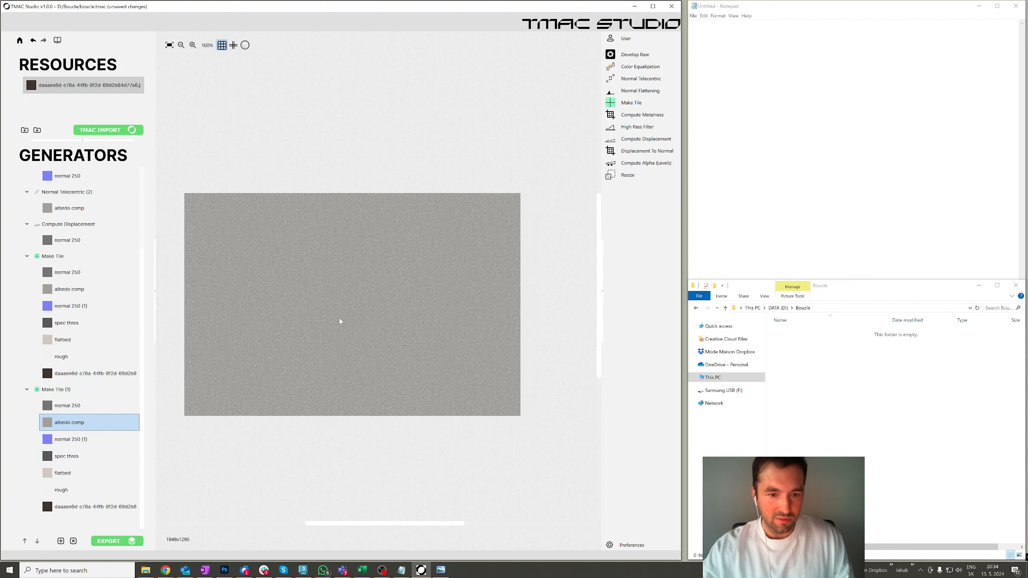
{"action": "left_click", "coordinate": [89, 490]}
{"action": "left_click", "coordinate": [89, 473]}
{"action": "left_click", "coordinate": [92, 459]}
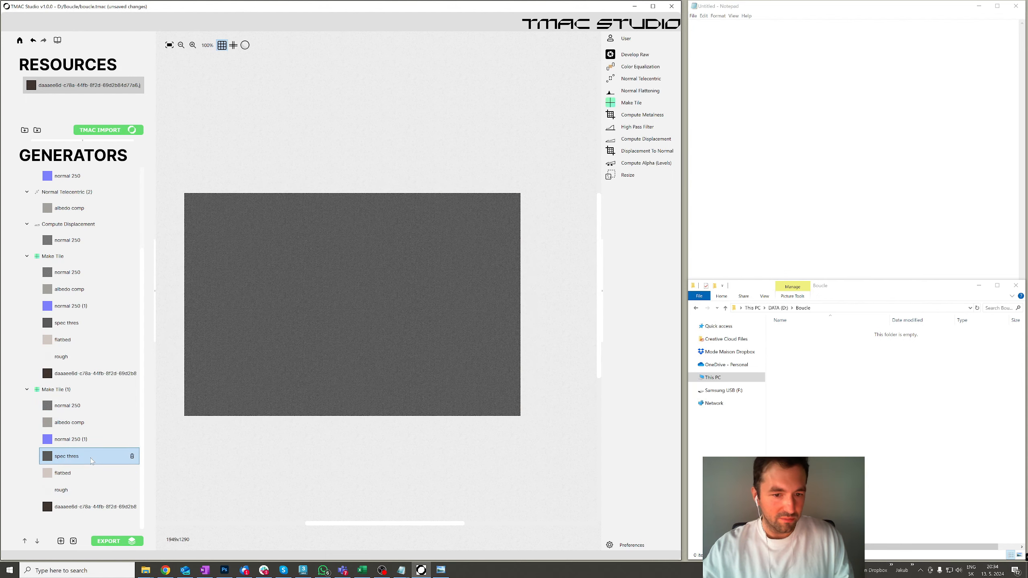
{"action": "left_click", "coordinate": [79, 509]}
{"action": "scroll", "coordinate": [361, 287], "scroll_direction": "up", "scroll_amount": 2}
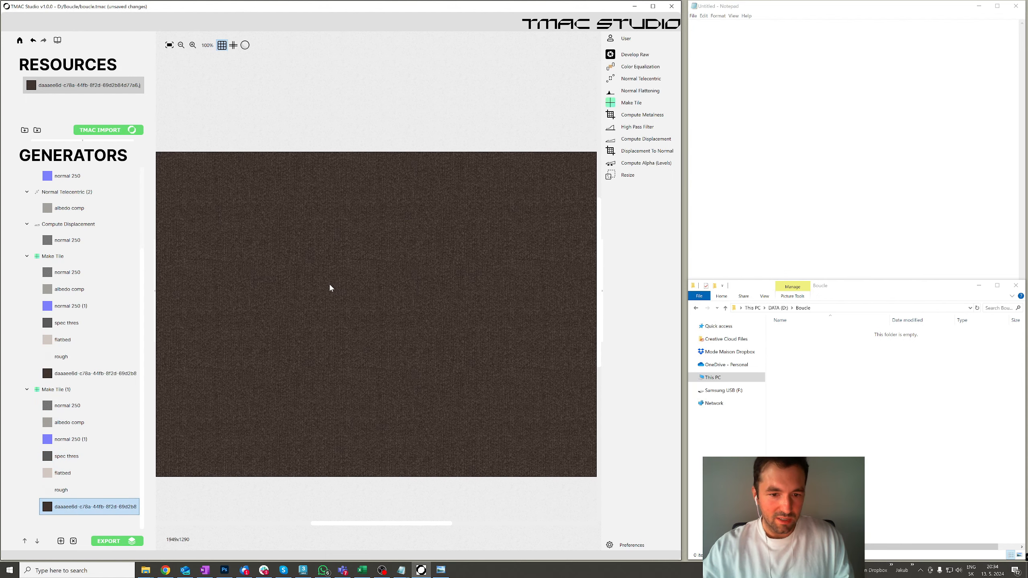
Step: Export all the tiled maps of Make Tile (1) together
{"action": "left_click", "coordinate": [131, 405], "text": "shift"}
{"action": "right_click", "coordinate": [137, 439]}
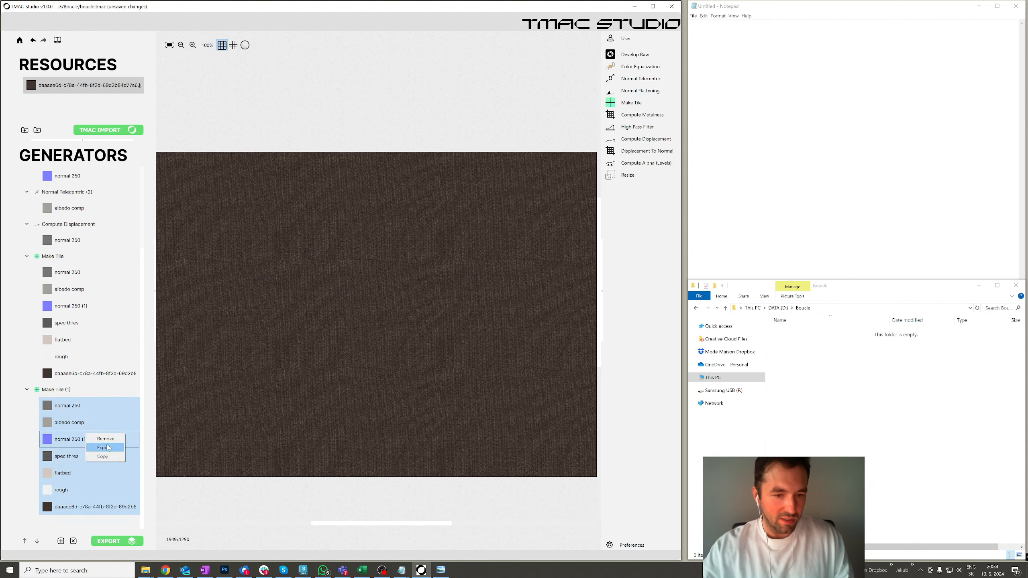
{"action": "left_click", "coordinate": [106, 448]}
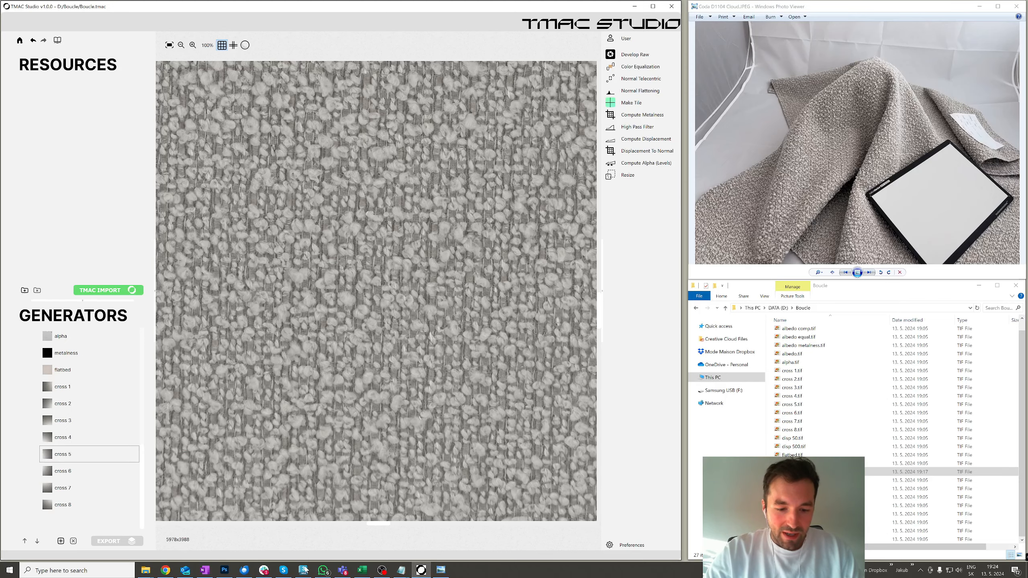
Step: Switch to 3ds Max and add albedo comp.tif from the Boucle folder to the Slate material graph as a bitmap
{"action": "left_click", "coordinate": [305, 570]}
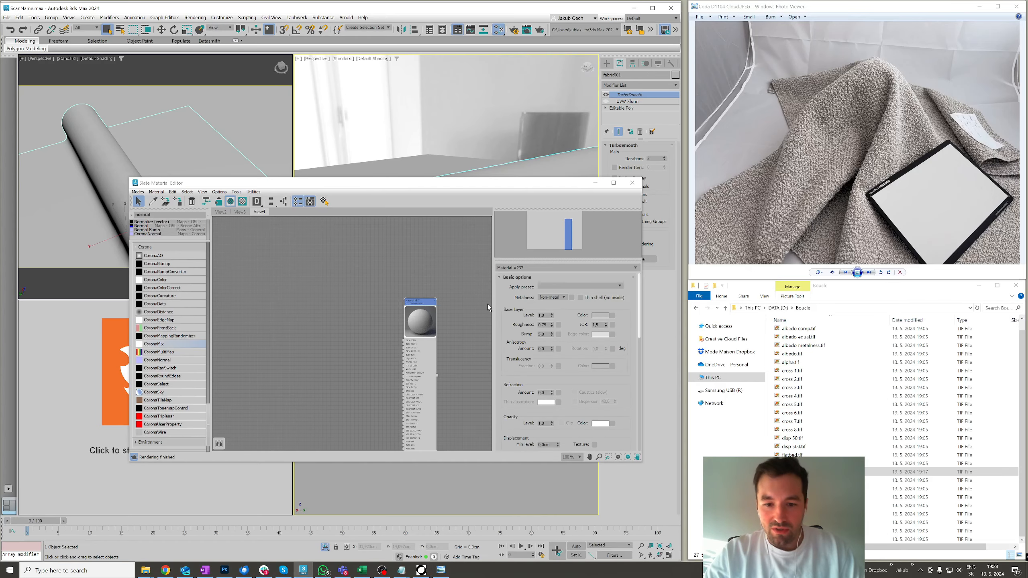
{"action": "scroll", "coordinate": [804, 351], "scroll_direction": "up", "scroll_amount": 1}
{"action": "left_click_drag", "start_coordinate": [798, 341], "coordinate": [320, 306]}
{"action": "scroll", "coordinate": [320, 306], "scroll_direction": "up", "scroll_amount": 3}
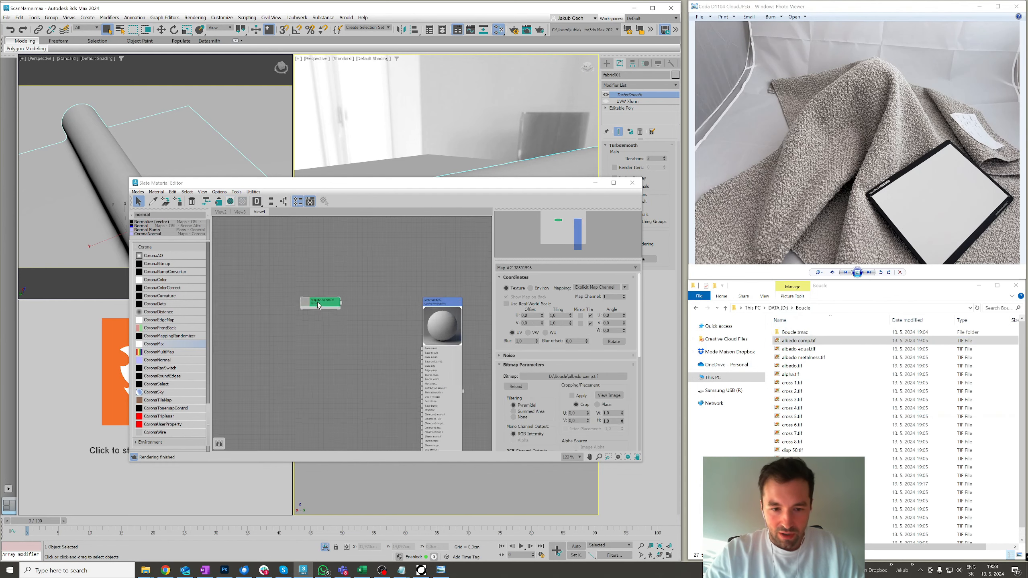
{"action": "scroll", "coordinate": [332, 335], "scroll_direction": "up", "scroll_amount": 2}
Step: Examine the fabric texture in TMAC Studio and the fabric reference photo up close, and return to 3ds Max
{"action": "left_click", "coordinate": [421, 571]}
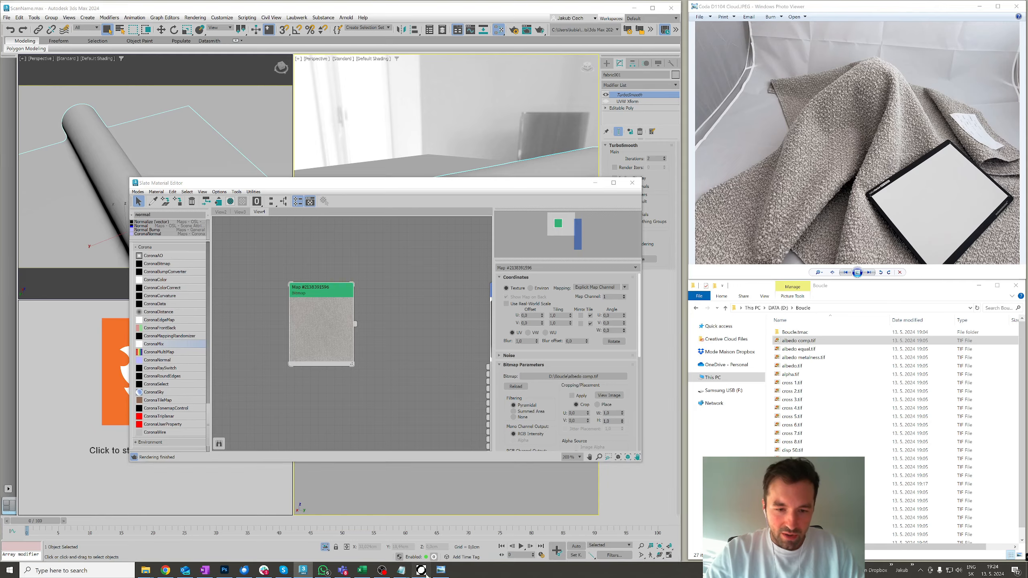
{"action": "scroll", "coordinate": [413, 285], "scroll_direction": "up", "scroll_amount": 4}
{"action": "scroll", "coordinate": [819, 192], "scroll_direction": "up", "scroll_amount": 5}
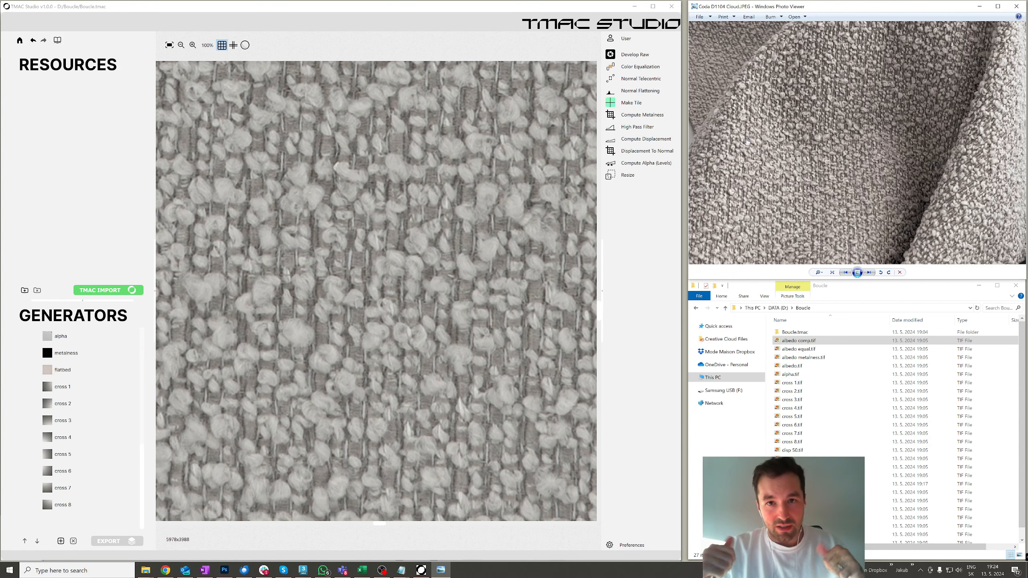
{"action": "left_click_drag", "start_coordinate": [792, 82], "coordinate": [744, 230]}
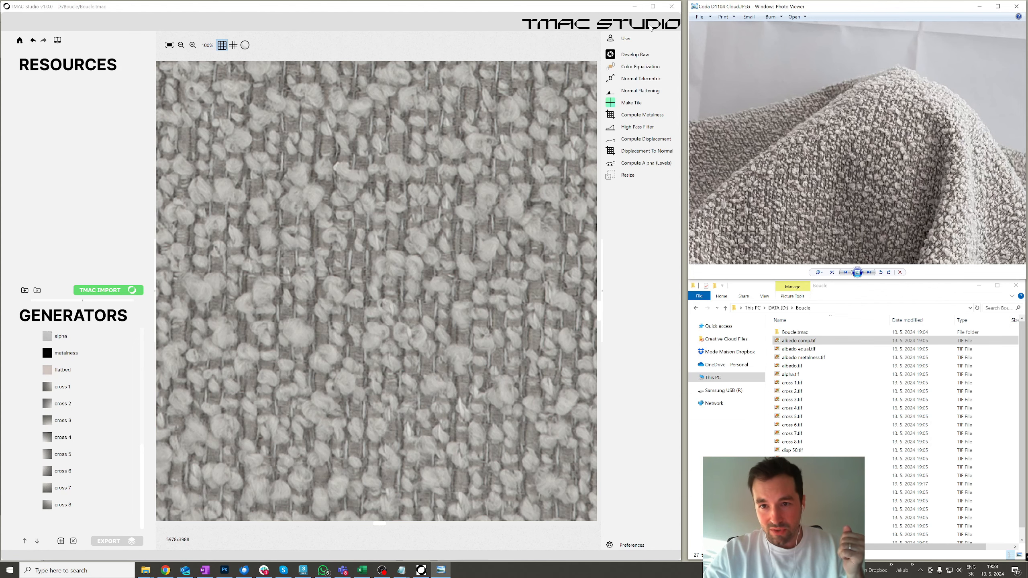
{"action": "left_click", "coordinate": [630, 9]}
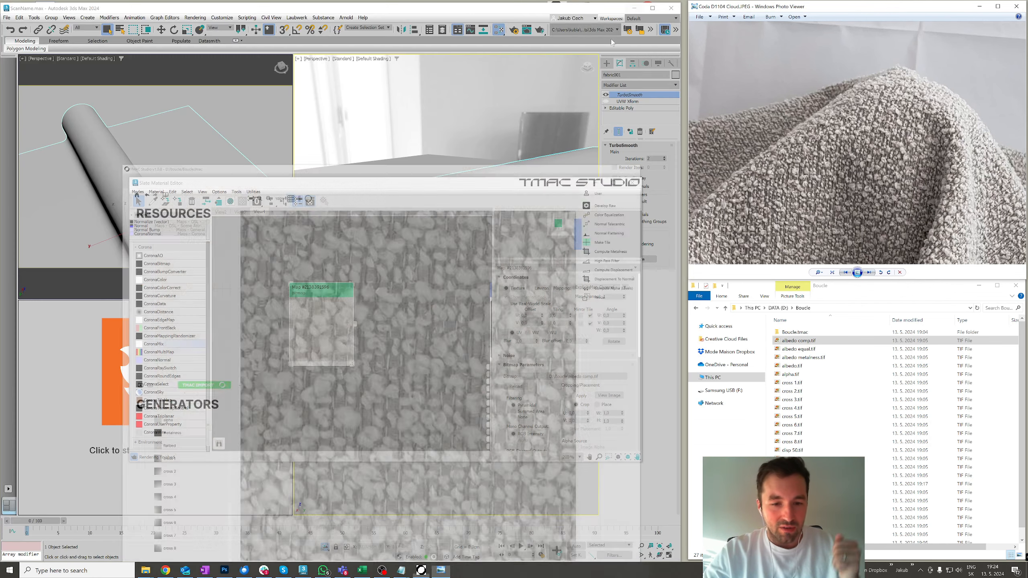
Step: Move the albedo bitmap node aside and add disp 50.tif to the material graph as a second bitmap below it
{"action": "left_click_drag", "start_coordinate": [282, 276], "coordinate": [259, 253]}
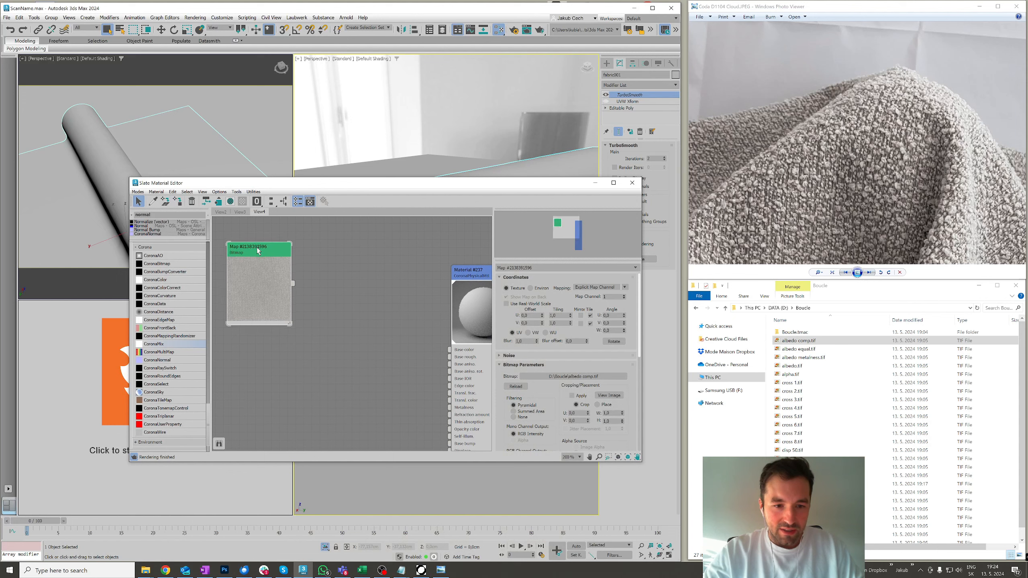
{"action": "scroll", "coordinate": [824, 164], "scroll_direction": "down", "scroll_amount": 3}
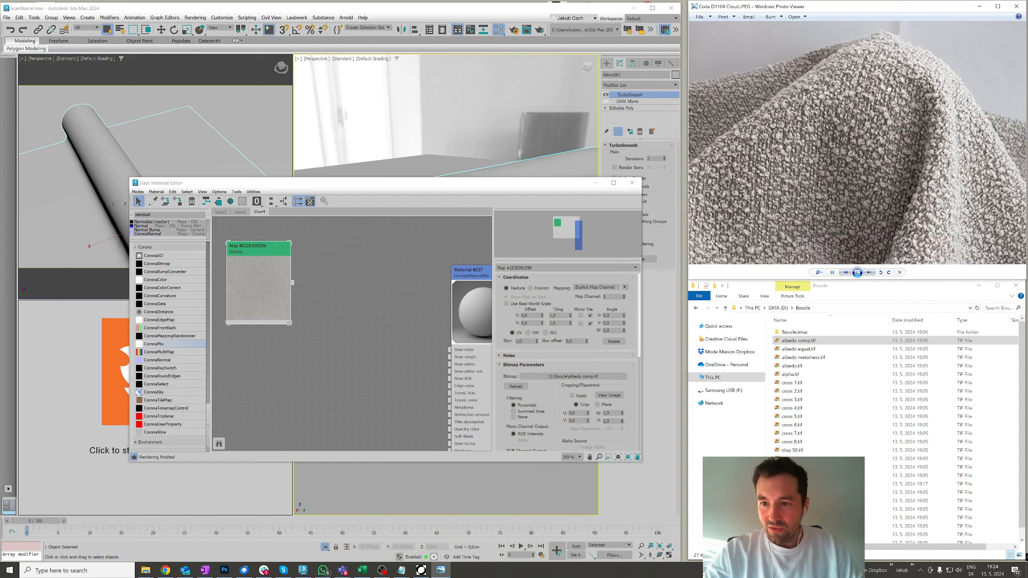
{"action": "scroll", "coordinate": [891, 426], "scroll_direction": "down", "scroll_amount": 1}
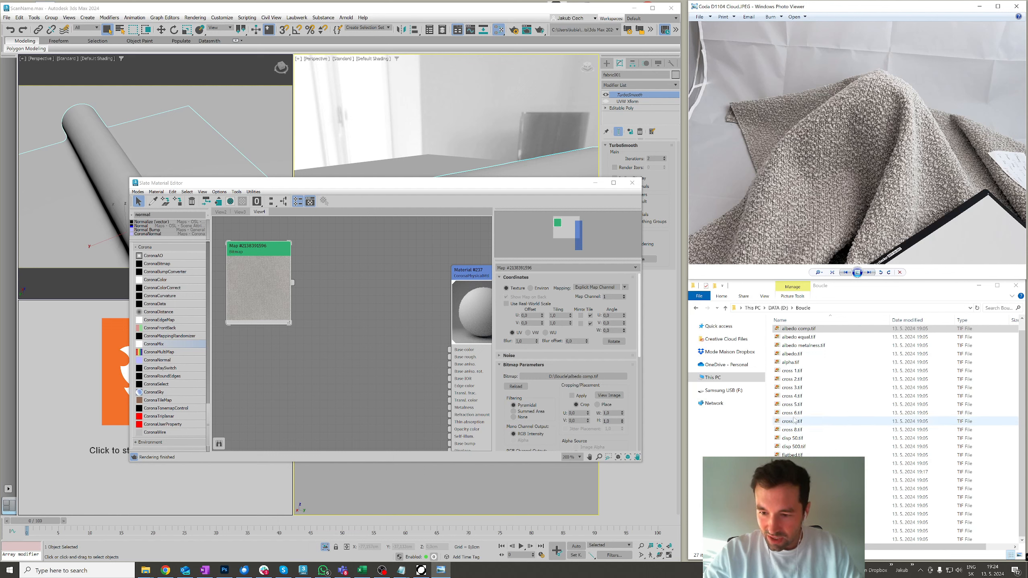
{"action": "left_click", "coordinate": [799, 336]}
{"action": "key", "text": "d"}
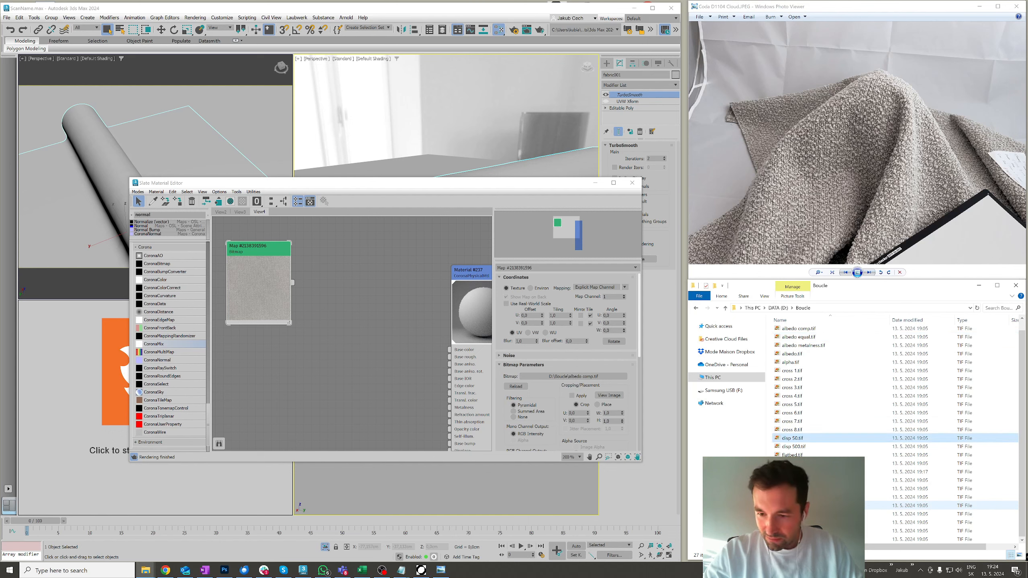
{"action": "left_click", "coordinate": [794, 444]}
{"action": "left_click_drag", "start_coordinate": [793, 438], "coordinate": [306, 375]}
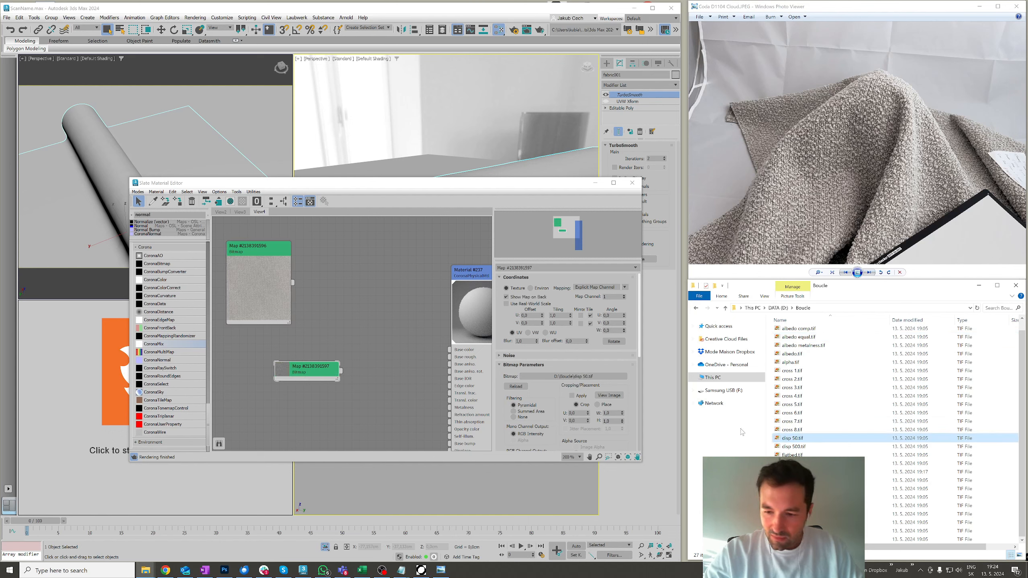
Step: Add normal 250.tif to the material graph as a bitmap and arrange the displacement bitmap node beneath the albedo
{"action": "scroll", "coordinate": [853, 145], "scroll_direction": "up", "scroll_amount": 7}
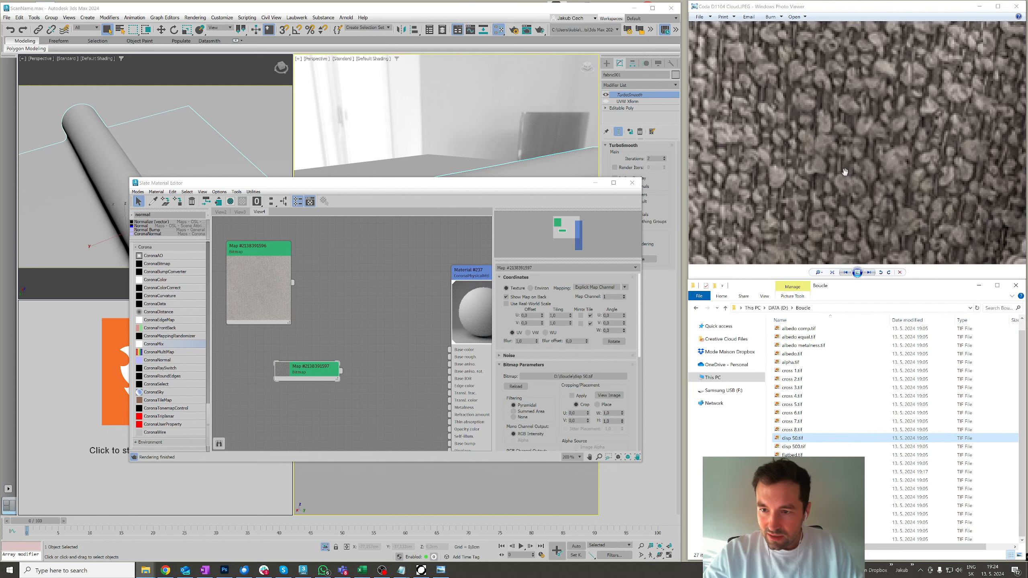
{"action": "scroll", "coordinate": [852, 145], "scroll_direction": "down", "scroll_amount": 3}
{"action": "left_click", "coordinate": [794, 463]}
{"action": "left_click", "coordinate": [794, 488]}
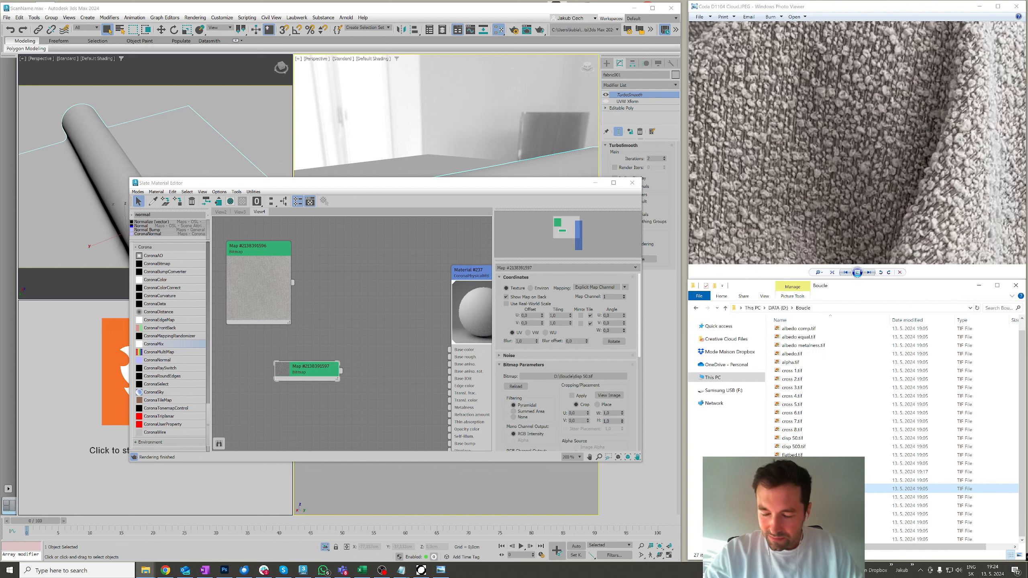
{"action": "left_click_drag", "start_coordinate": [287, 346], "coordinate": [282, 417]}
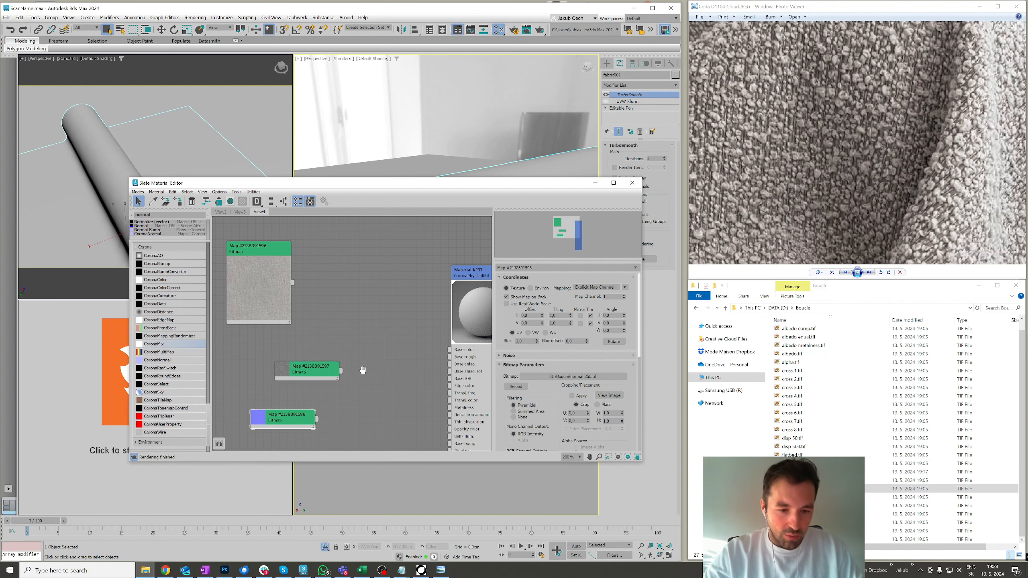
{"action": "middle_click_drag", "start_coordinate": [363, 370], "coordinate": [369, 353]}
{"action": "scroll", "coordinate": [369, 354], "scroll_direction": "down", "scroll_amount": 4}
{"action": "left_click_drag", "start_coordinate": [343, 351], "coordinate": [311, 358]}
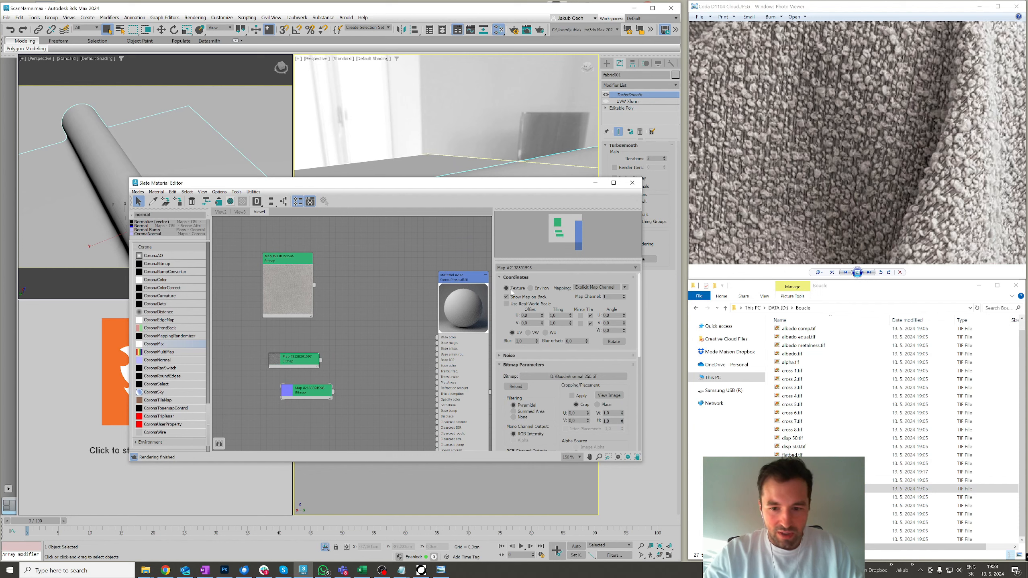
Step: Open the Corona physical material's parameters and start the interactive render on a closer view of the rolled fabric
{"action": "left_click", "coordinate": [451, 284]}
{"action": "double_click", "coordinate": [451, 285]}
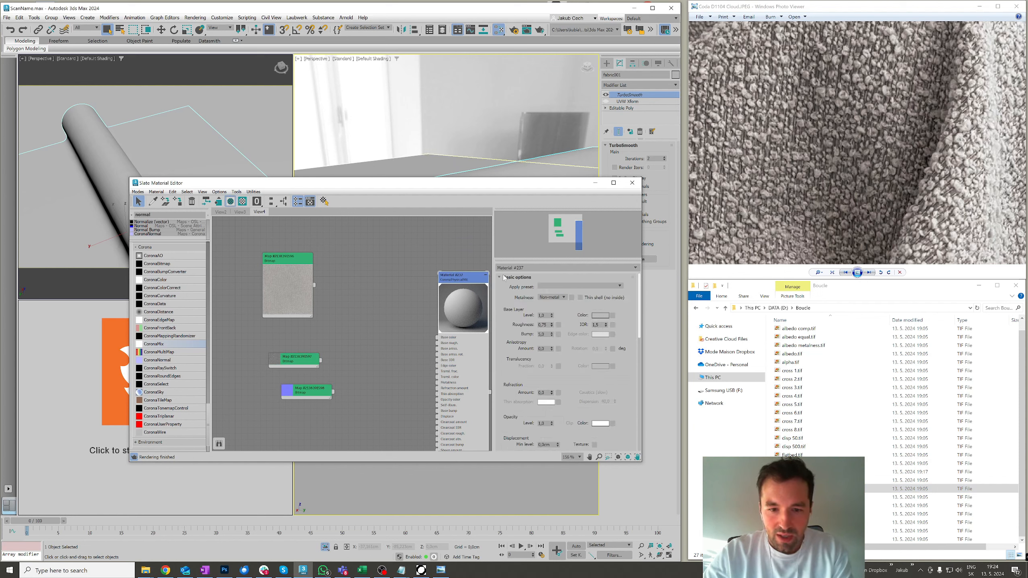
{"action": "left_click", "coordinate": [79, 434]}
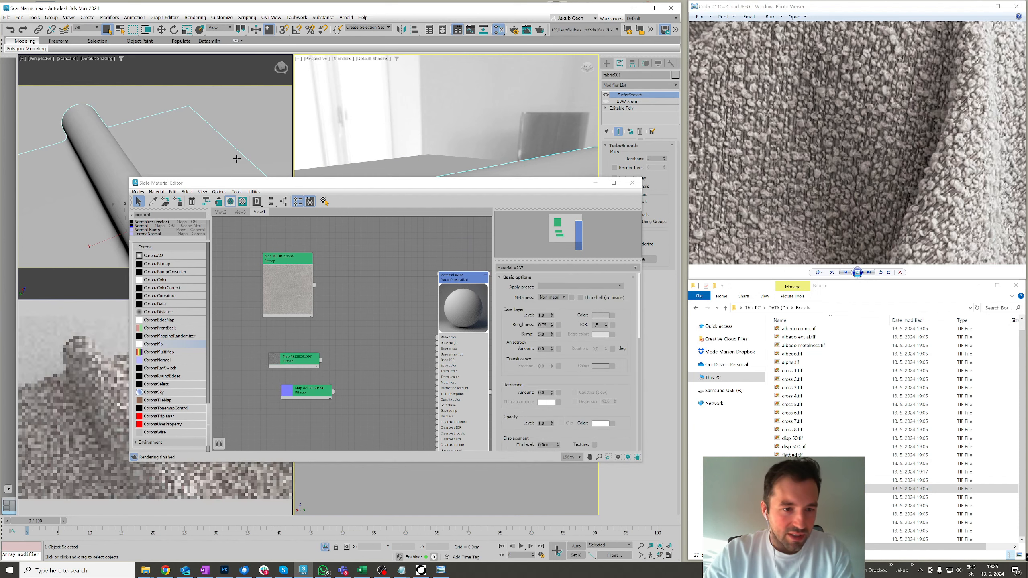
{"action": "left_click_drag", "start_coordinate": [191, 184], "coordinate": [374, 175]}
{"action": "middle_click_drag", "start_coordinate": [183, 196], "coordinate": [172, 214], "text": "alt"}
Step: Set the material's maximum displacement level to 1.0 cm and connect the disp 50 bitmap to its Displace input
{"action": "middle_click_drag", "start_coordinate": [411, 331], "coordinate": [391, 269]}
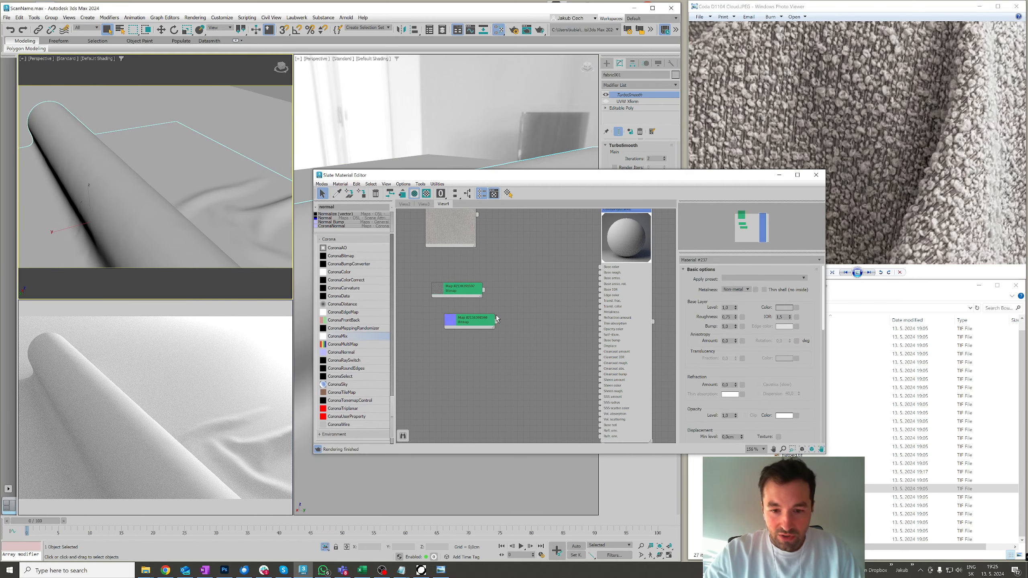
{"action": "middle_click_drag", "start_coordinate": [496, 317], "coordinate": [452, 287]}
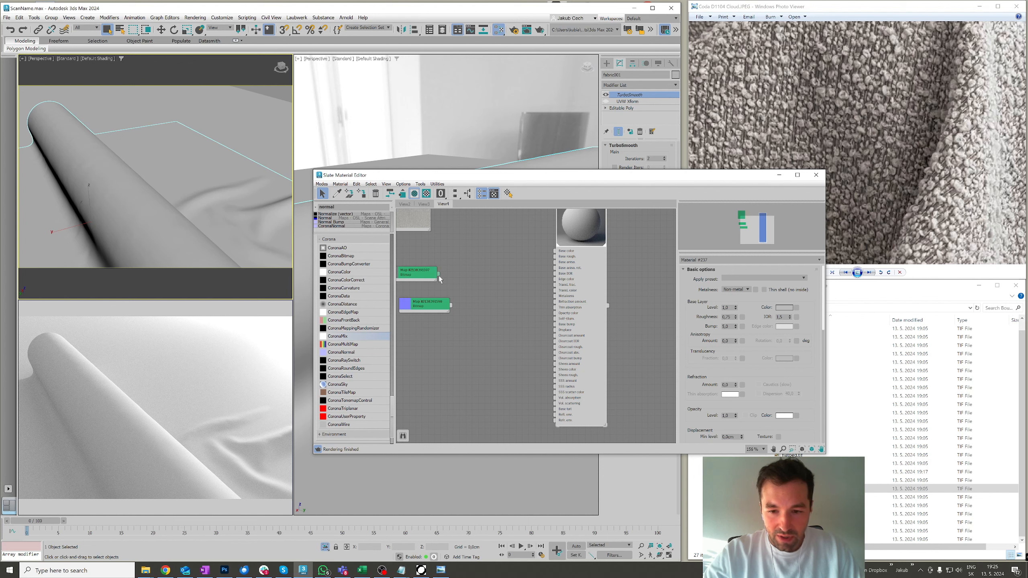
{"action": "scroll", "coordinate": [524, 332], "scroll_direction": "up", "scroll_amount": 2}
{"action": "left_click_drag", "start_coordinate": [439, 275], "coordinate": [526, 325]}
{"action": "middle_click_drag", "start_coordinate": [541, 261], "coordinate": [506, 334]}
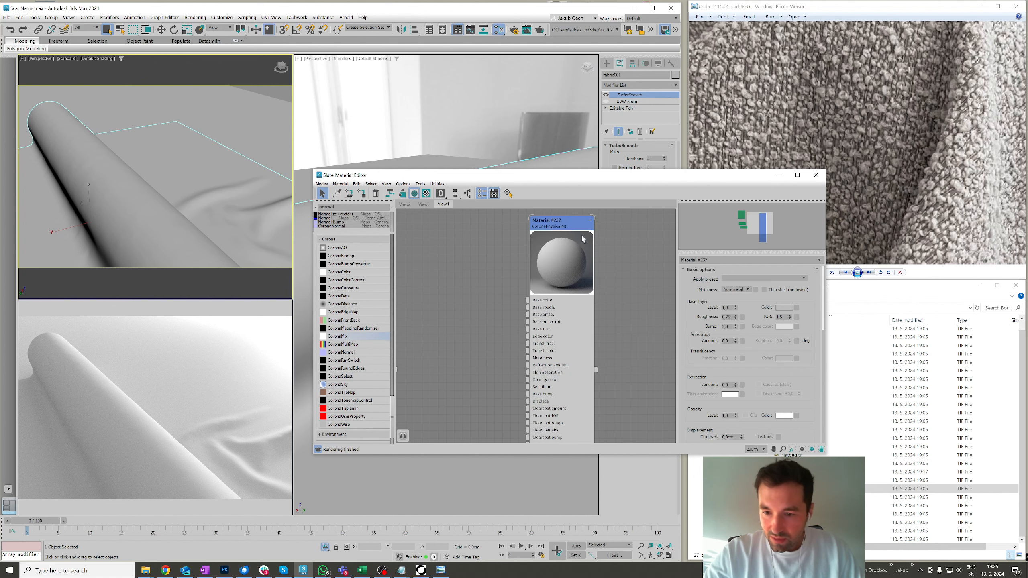
{"action": "scroll", "coordinate": [729, 371], "scroll_direction": "down", "scroll_amount": 5}
{"action": "left_click_drag", "start_coordinate": [741, 366], "coordinate": [741, 362]}
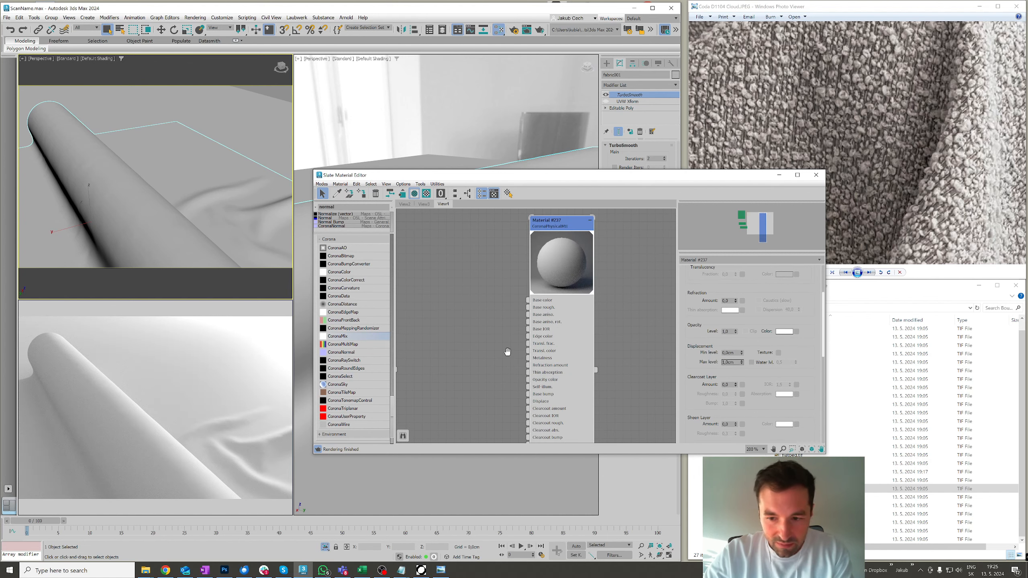
{"action": "middle_click_drag", "start_coordinate": [504, 348], "coordinate": [608, 337]}
{"action": "left_click_drag", "start_coordinate": [482, 318], "coordinate": [617, 387]}
Step: Frame the fabric's folds beside the roll and enlarge the interactive render viewport
{"action": "middle_click_drag", "start_coordinate": [202, 253], "coordinate": [141, 163]}
{"action": "scroll", "coordinate": [135, 170], "scroll_direction": "down", "scroll_amount": 4}
{"action": "scroll", "coordinate": [141, 162], "scroll_direction": "up", "scroll_amount": 6}
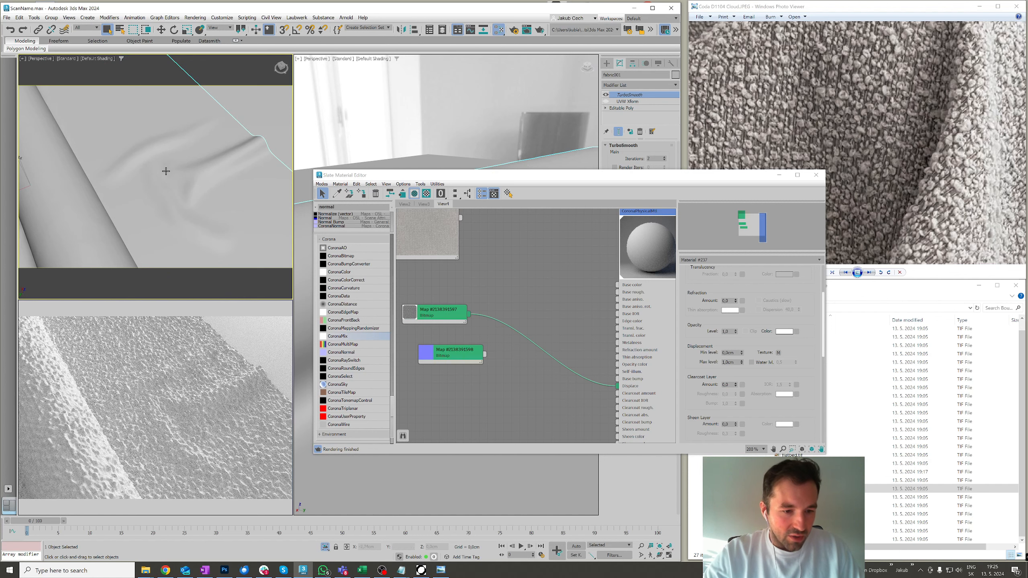
{"action": "left_click_drag", "start_coordinate": [292, 300], "coordinate": [595, 286]}
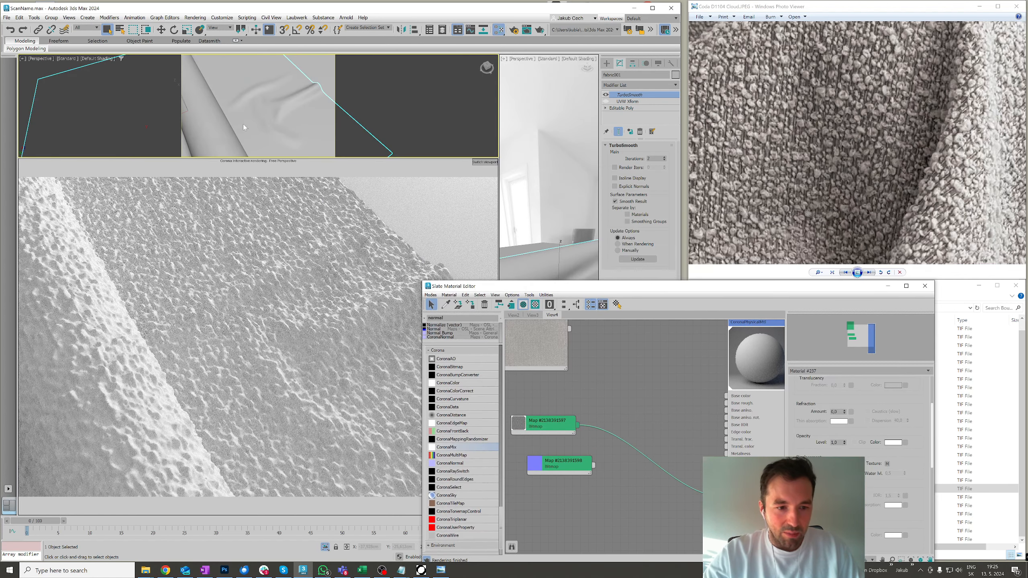
Step: Set the displacement world size to 0.1 cm in Corona's performance settings, with the fabric viewed from a wider angle
{"action": "middle_click_drag", "start_coordinate": [244, 125], "coordinate": [270, 124], "text": "alt"}
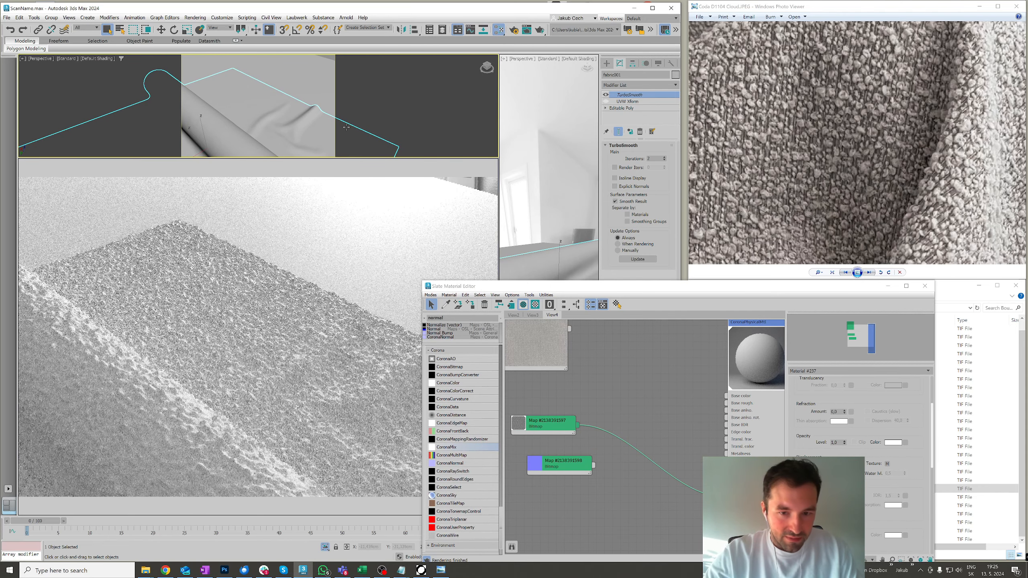
{"action": "middle_click", "coordinate": [570, 167]}
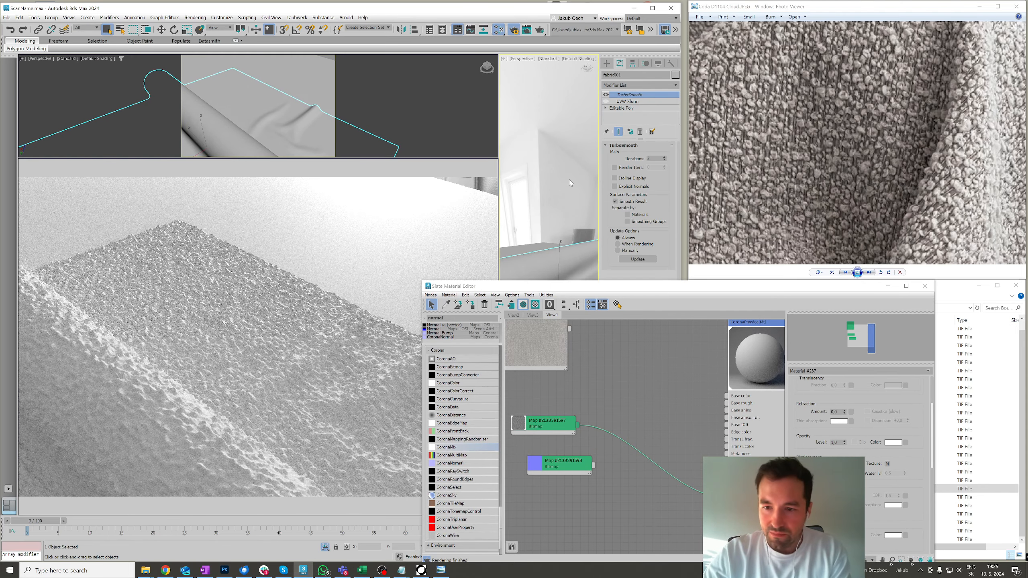
{"action": "key", "text": "F10"}
{"action": "left_click", "coordinate": [474, 123]}
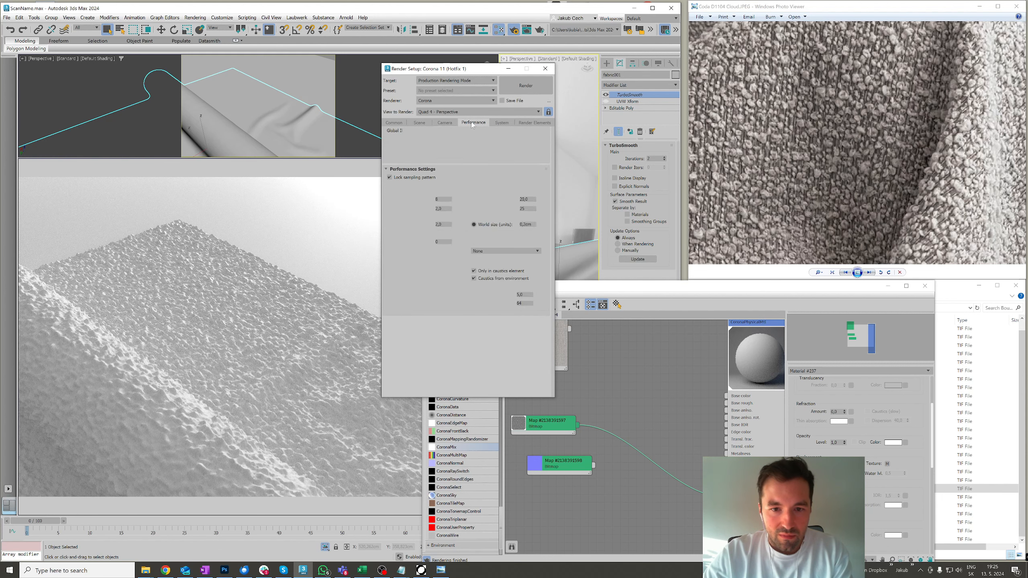
{"action": "left_click", "coordinate": [445, 123]}
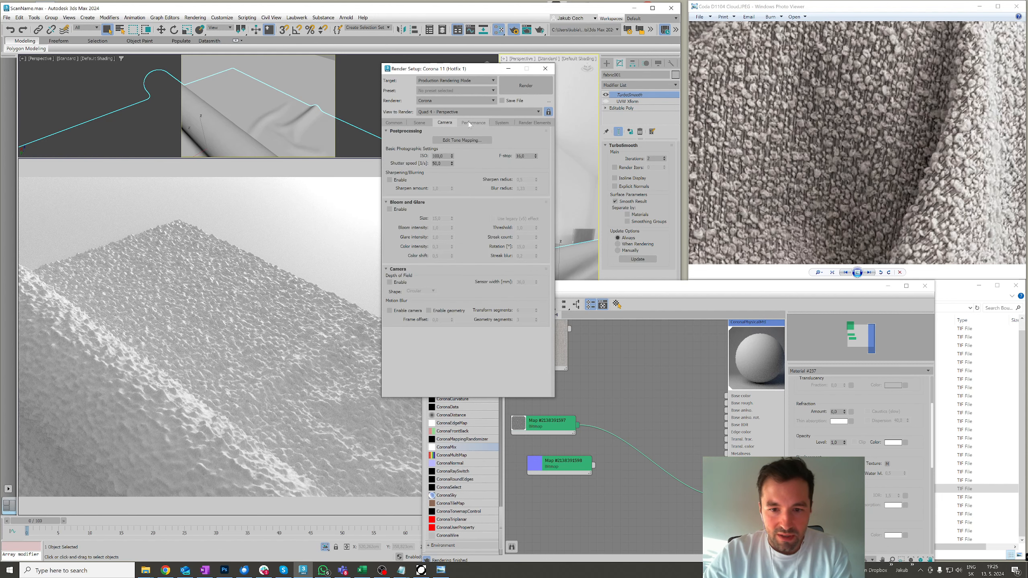
{"action": "left_click", "coordinate": [473, 122]}
{"action": "key", "text": "Return"}
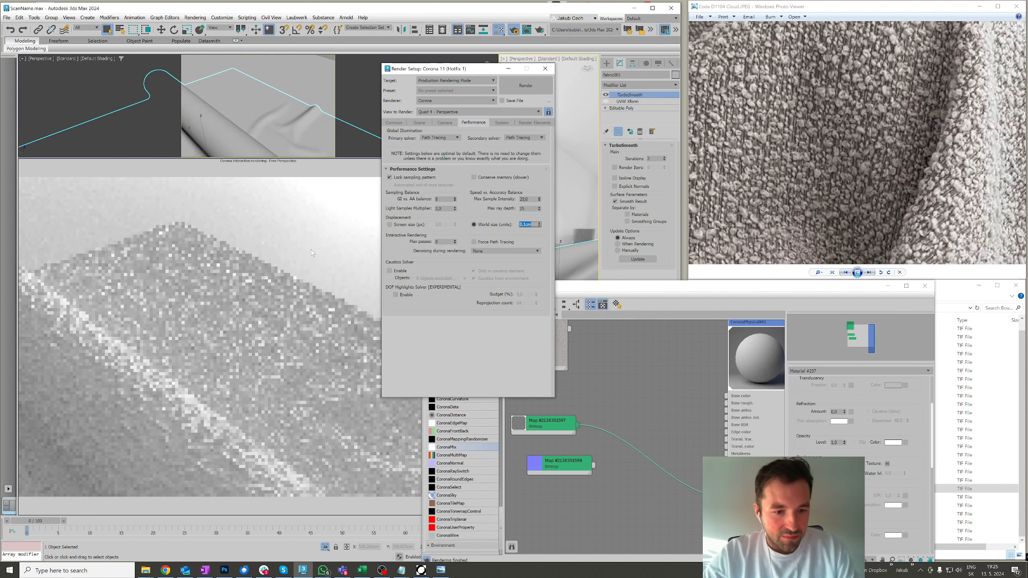
{"action": "left_click", "coordinate": [546, 68]}
Step: Lower the Corona physical material's maximum displacement level and reposition the Slate Material Editor over the scene
{"action": "left_click_drag", "start_coordinate": [599, 288], "coordinate": [526, 208]}
{"action": "scroll", "coordinate": [776, 421], "scroll_direction": "down", "scroll_amount": 5}
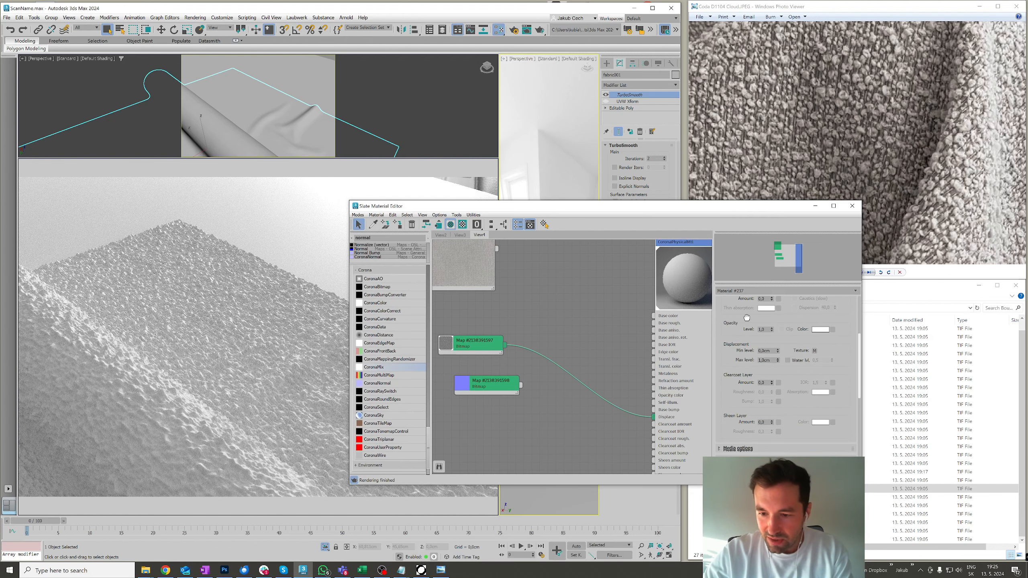
{"action": "scroll", "coordinate": [744, 369], "scroll_direction": "up", "scroll_amount": 2}
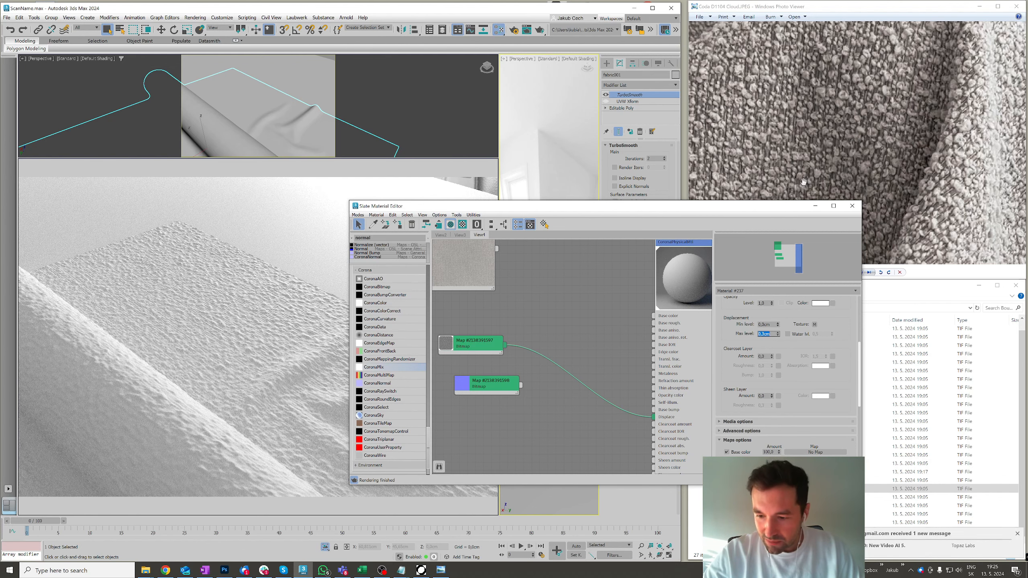
Step: Add a CoronaNormal map fed by the normal 250 bitmap and connect it to the material's Base bump input
{"action": "scroll", "coordinate": [501, 358], "scroll_direction": "down", "scroll_amount": 3}
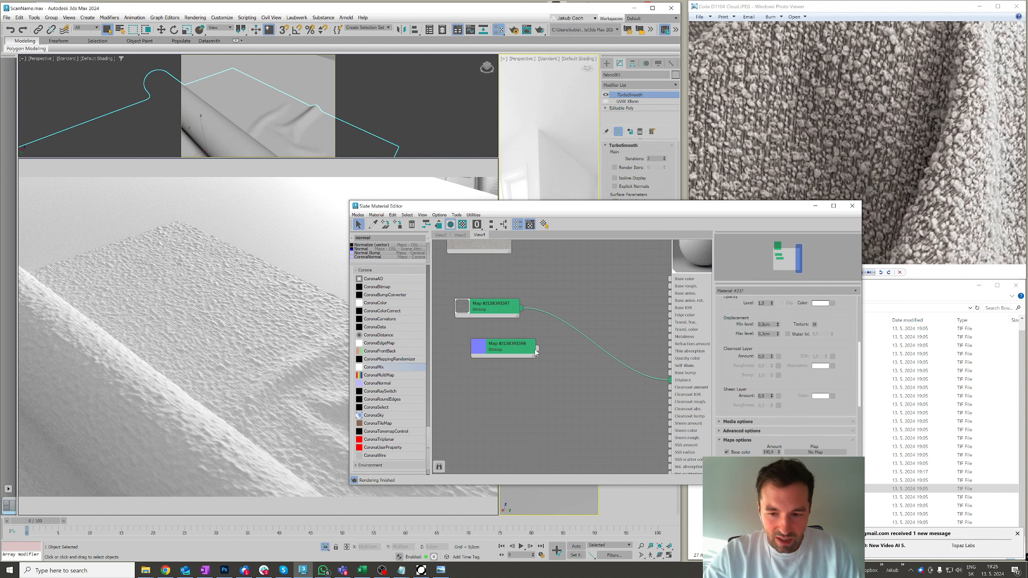
{"action": "scroll", "coordinate": [403, 405], "scroll_direction": "down", "scroll_amount": 2}
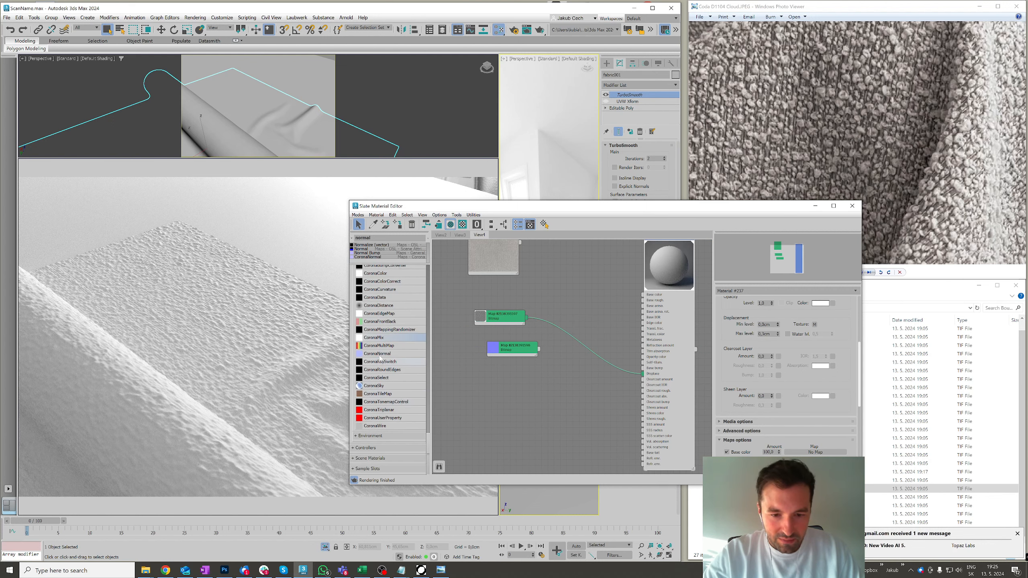
{"action": "left_click_drag", "start_coordinate": [379, 354], "coordinate": [577, 375]}
{"action": "double_click", "coordinate": [575, 373]}
{"action": "left_click_drag", "start_coordinate": [524, 351], "coordinate": [549, 382]}
{"action": "scroll", "coordinate": [531, 401], "scroll_direction": "up", "scroll_amount": 2}
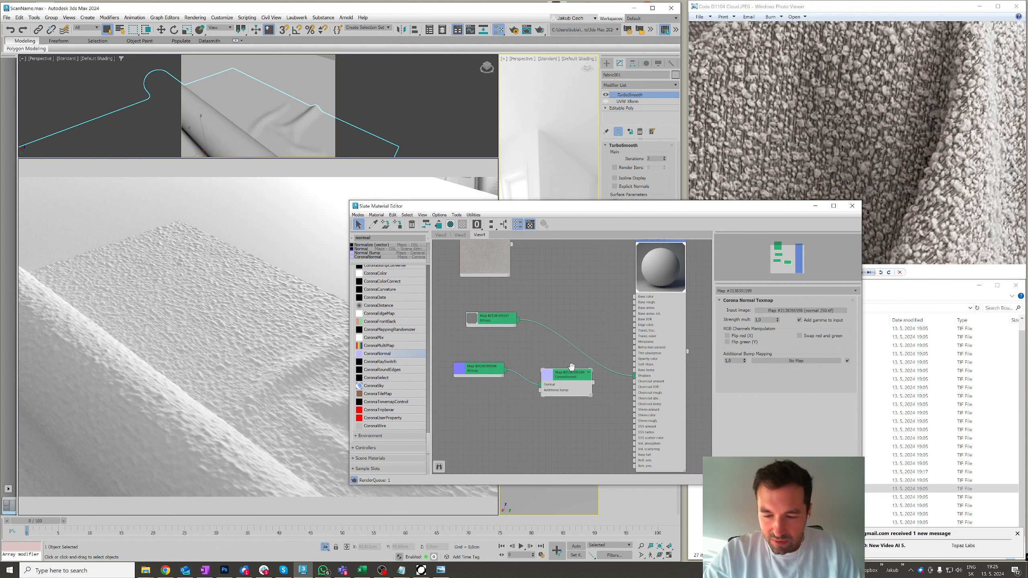
{"action": "middle_click_drag", "start_coordinate": [596, 302], "coordinate": [579, 348]}
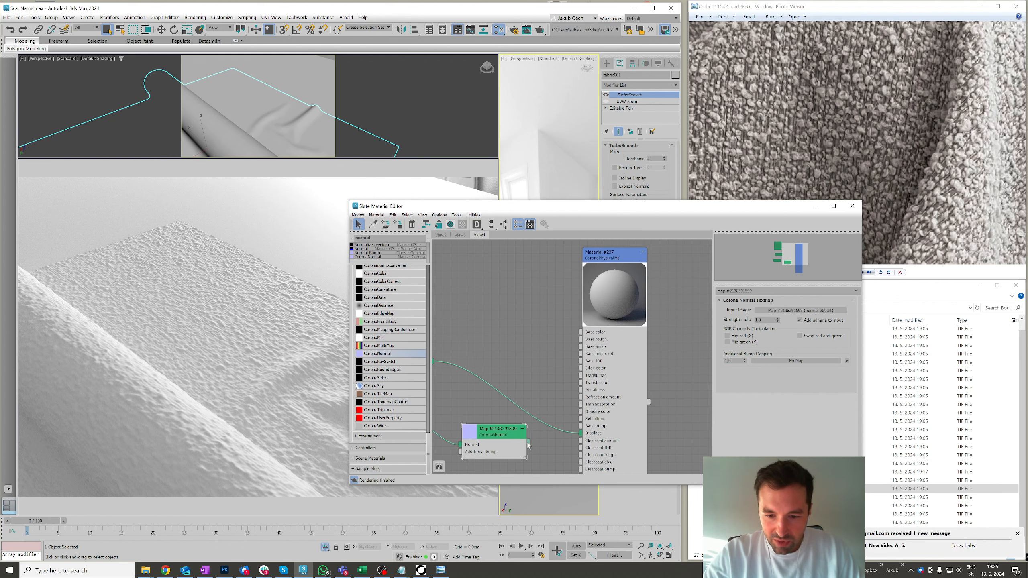
{"action": "left_click_drag", "start_coordinate": [528, 442], "coordinate": [582, 429]}
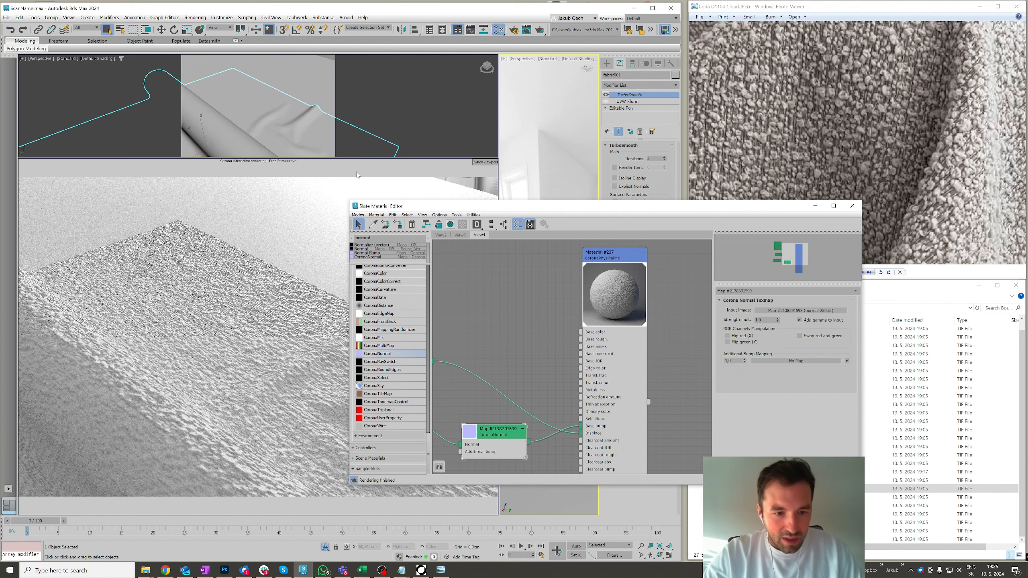
Step: Compare the rendered weave with the reference photo and adjust the material's base bump amount
{"action": "scroll", "coordinate": [778, 137], "scroll_direction": "down", "scroll_amount": 6}
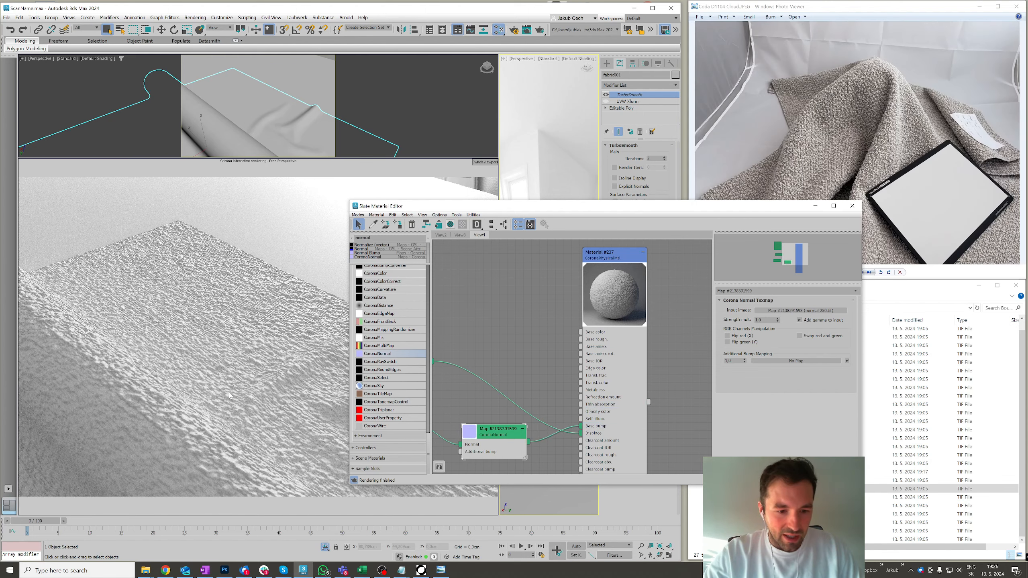
{"action": "scroll", "coordinate": [859, 106], "scroll_direction": "up", "scroll_amount": 4}
{"action": "scroll", "coordinate": [287, 136], "scroll_direction": "up", "scroll_amount": 5}
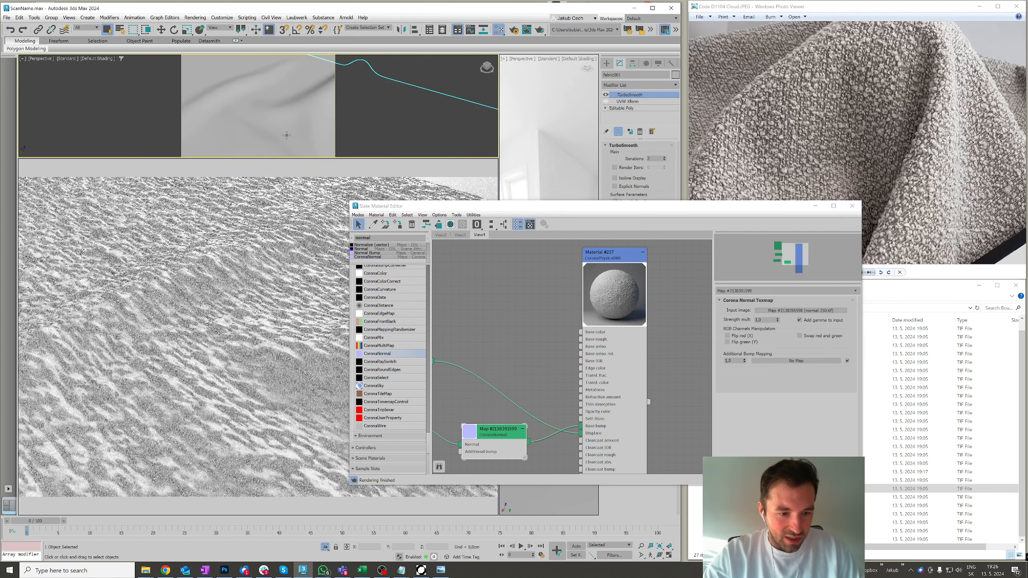
{"action": "scroll", "coordinate": [287, 136], "scroll_direction": "down", "scroll_amount": 5}
{"action": "left_click", "coordinate": [605, 259]}
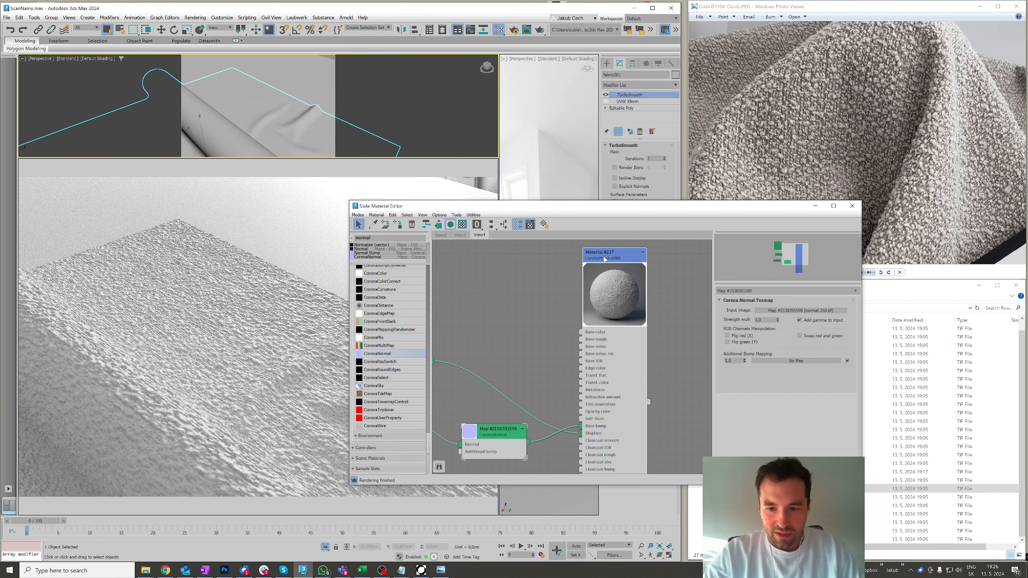
{"action": "double_click", "coordinate": [624, 287]}
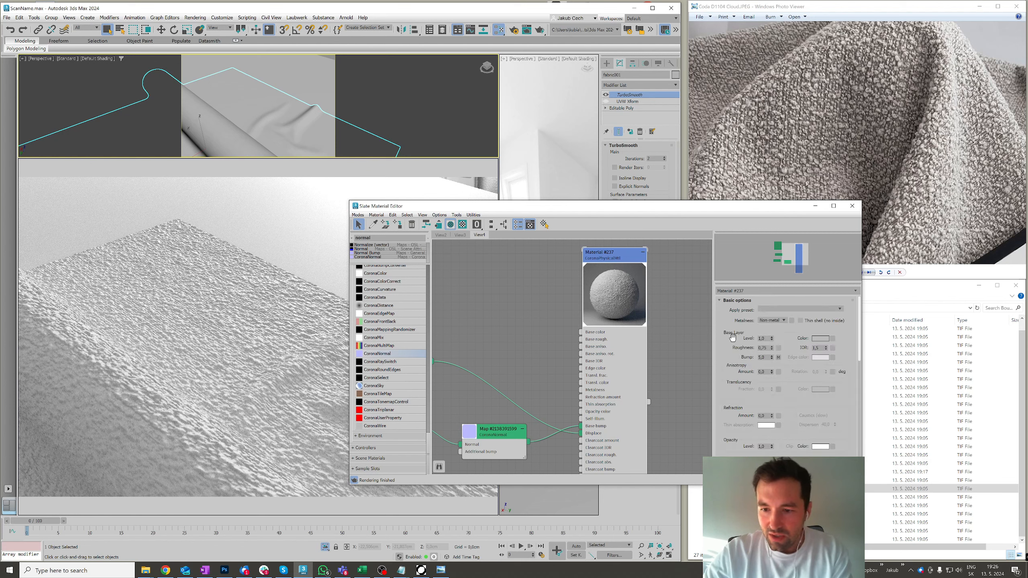
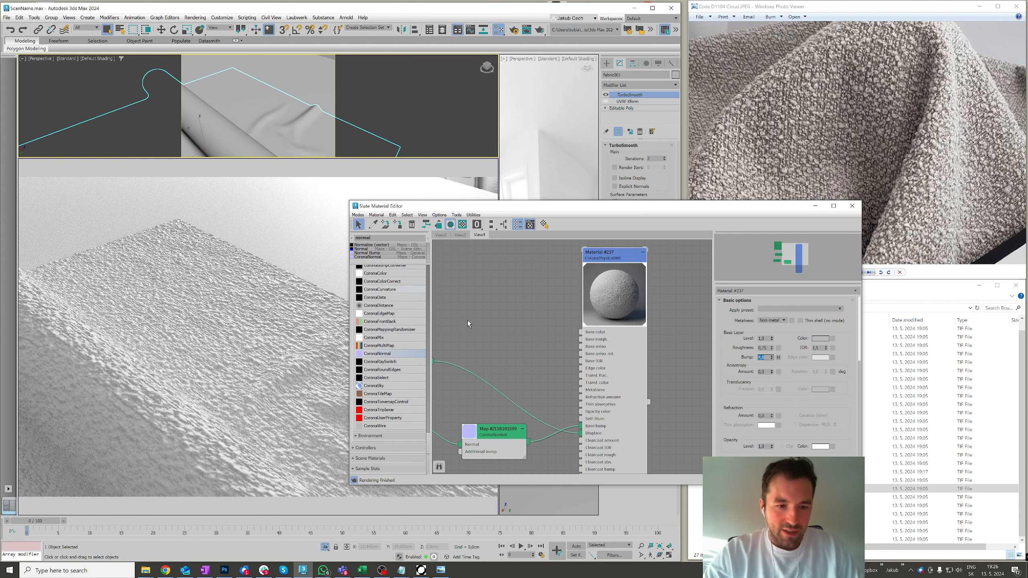
Step: Connect the albedo comp bitmap to the material's Base color and compare the whole fabric roll with the reference photo
{"action": "scroll", "coordinate": [522, 343], "scroll_direction": "down", "scroll_amount": 3}
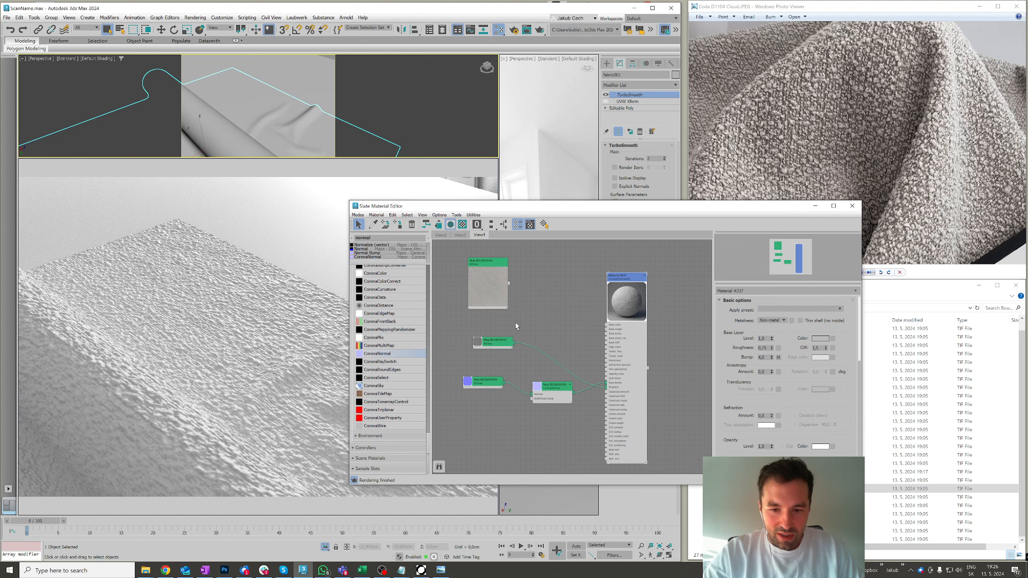
{"action": "scroll", "coordinate": [604, 317], "scroll_direction": "up", "scroll_amount": 2}
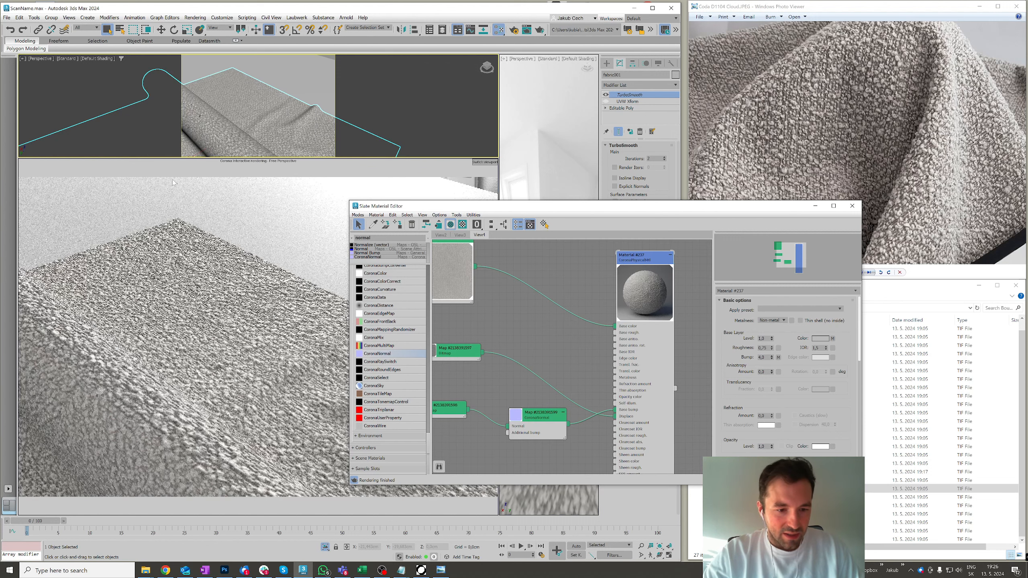
{"action": "middle_click_drag", "start_coordinate": [263, 153], "coordinate": [263, 125], "text": "alt"}
{"action": "left_click", "coordinate": [793, 130]}
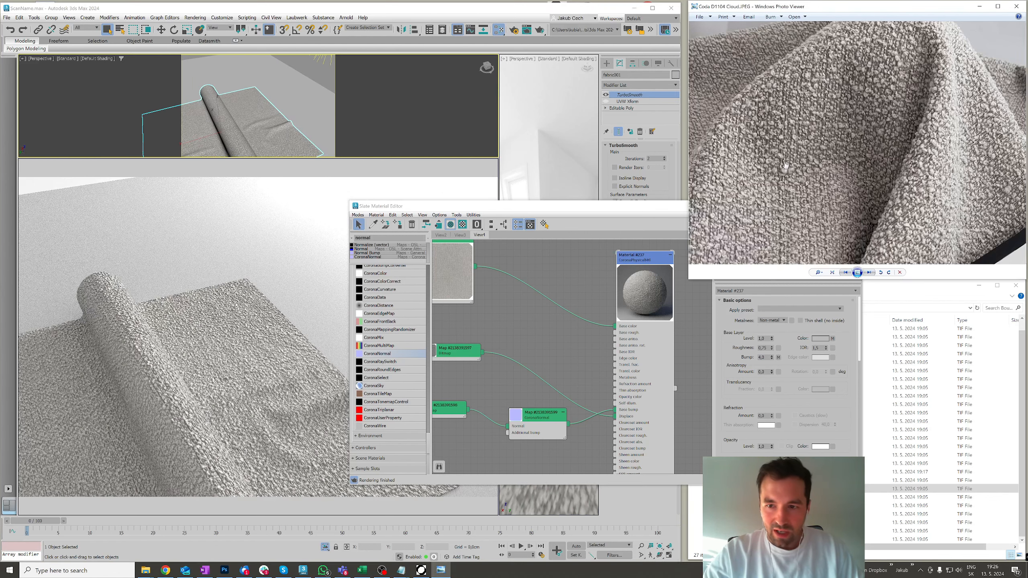
{"action": "scroll", "coordinate": [793, 130], "scroll_direction": "down", "scroll_amount": 5}
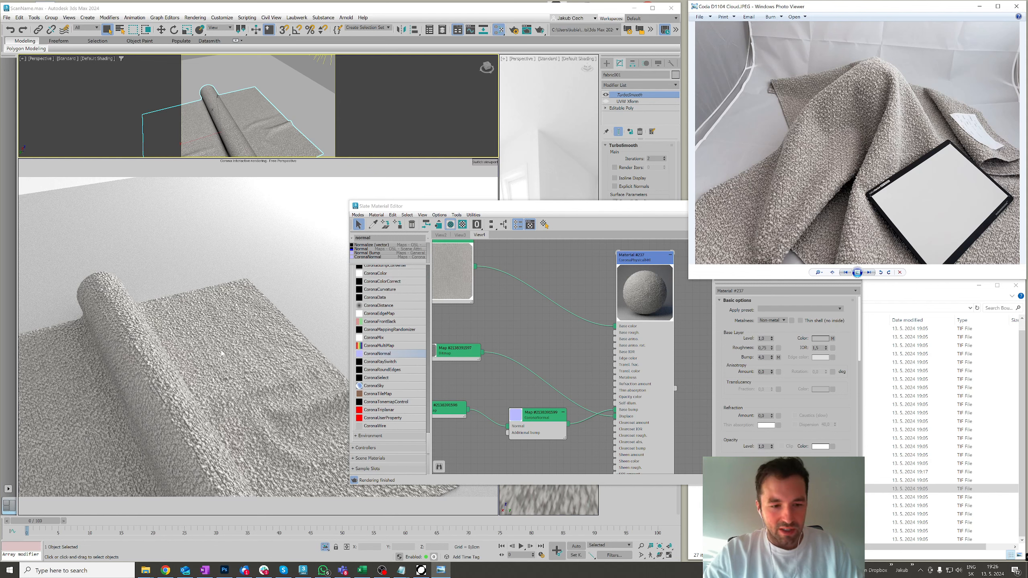
{"action": "left_click", "coordinate": [503, 359]}
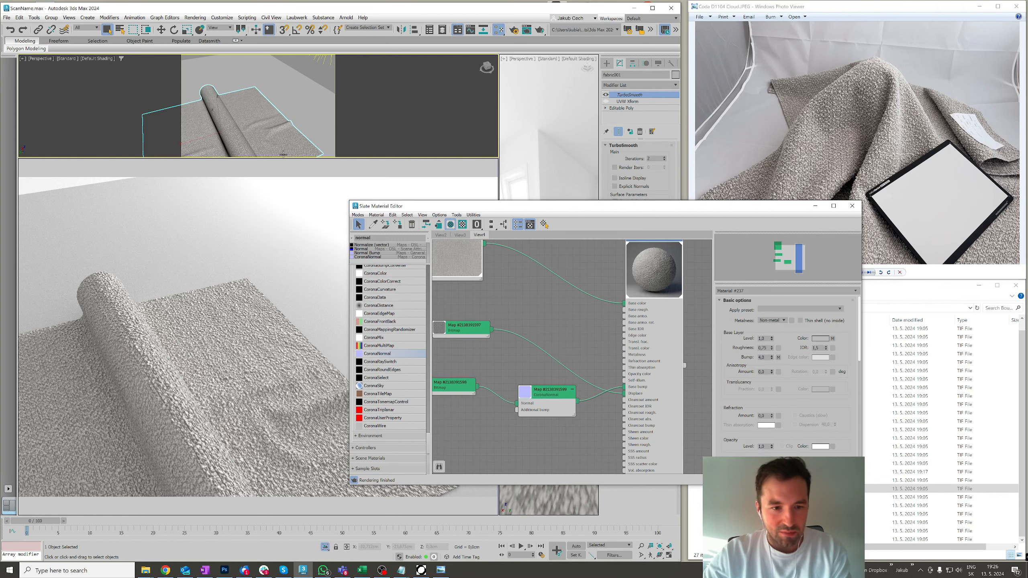
{"action": "middle_click_drag", "start_coordinate": [283, 154], "coordinate": [260, 129], "text": "alt"}
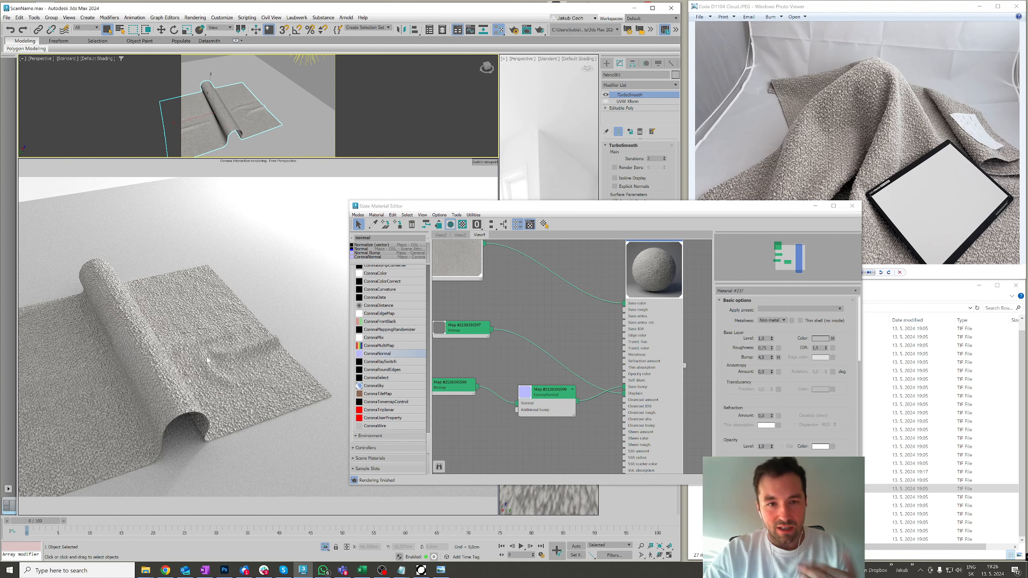
Step: Inspect mask.tif from the Boucle folder and add it to the material graph as a bitmap beneath the albedo
{"action": "middle_click_drag", "start_coordinate": [527, 315], "coordinate": [580, 347]}
{"action": "left_click", "coordinate": [901, 286]}
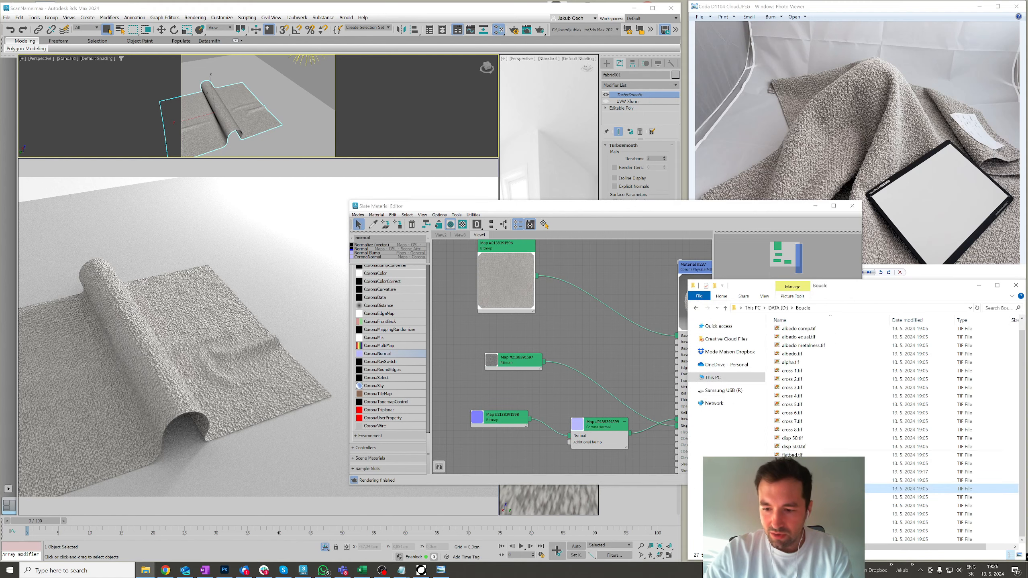
{"action": "double_click", "coordinate": [801, 471]}
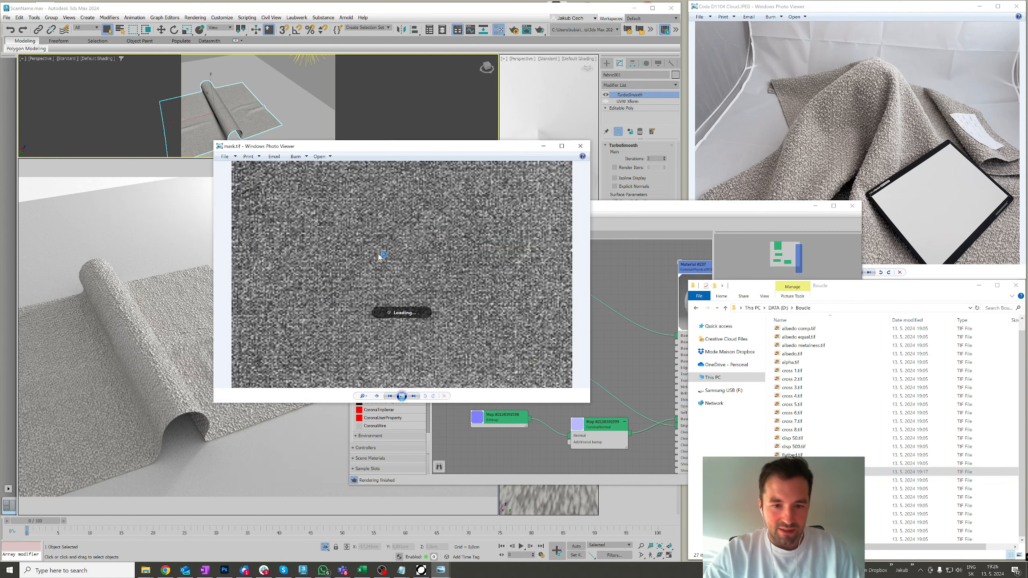
{"action": "scroll", "coordinate": [417, 258], "scroll_direction": "up", "scroll_amount": 3}
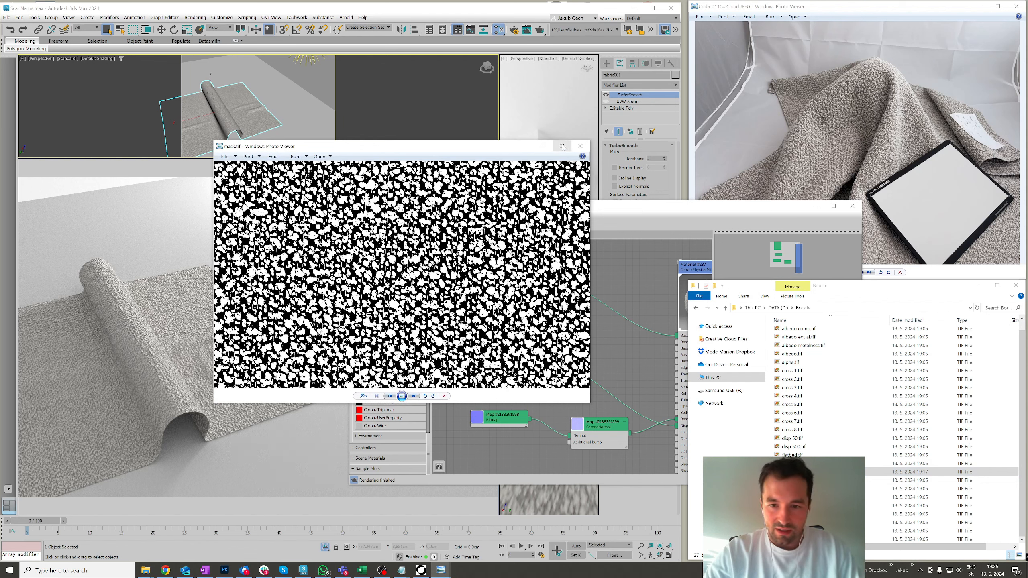
{"action": "left_click", "coordinate": [581, 146]}
{"action": "left_click_drag", "start_coordinate": [793, 471], "coordinate": [489, 334]}
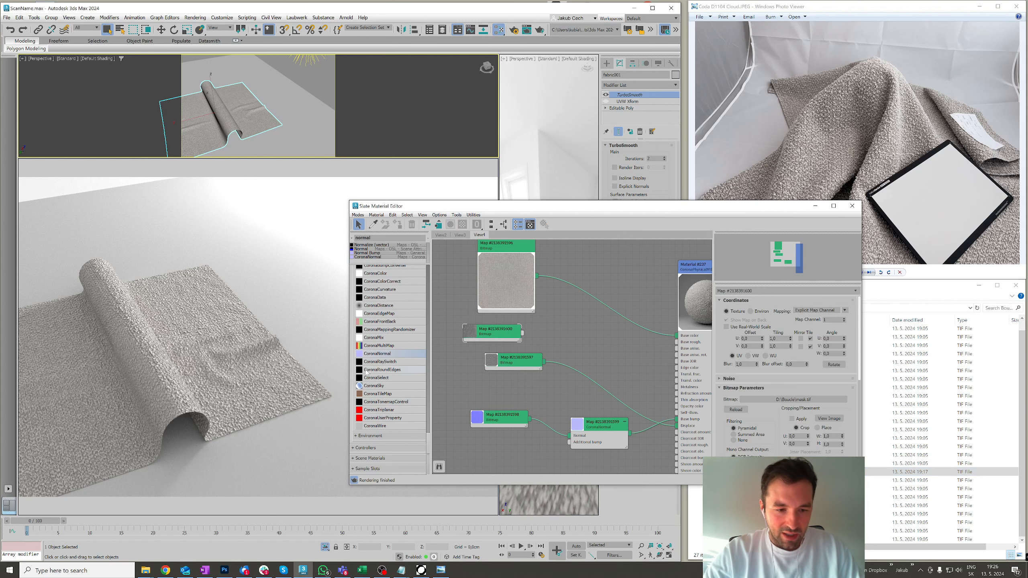
Step: Add a CoronaMix map beside the bitmaps and set its mix operation to Mix
{"action": "scroll", "coordinate": [366, 373], "scroll_direction": "up", "scroll_amount": 1}
{"action": "scroll", "coordinate": [387, 386], "scroll_direction": "up", "scroll_amount": 2}
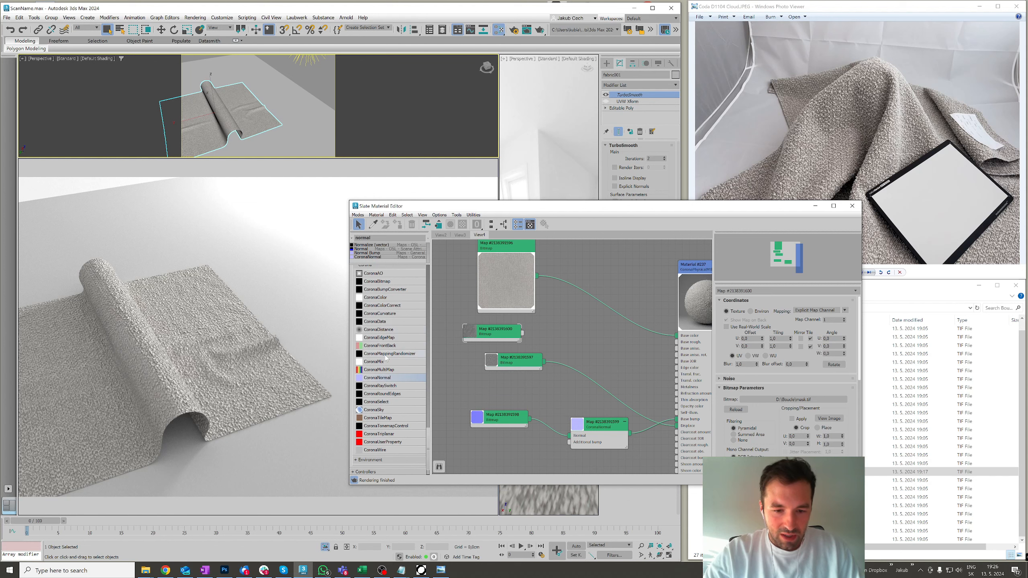
{"action": "left_click_drag", "start_coordinate": [575, 305], "coordinate": [575, 304]}
{"action": "left_click", "coordinate": [778, 315]}
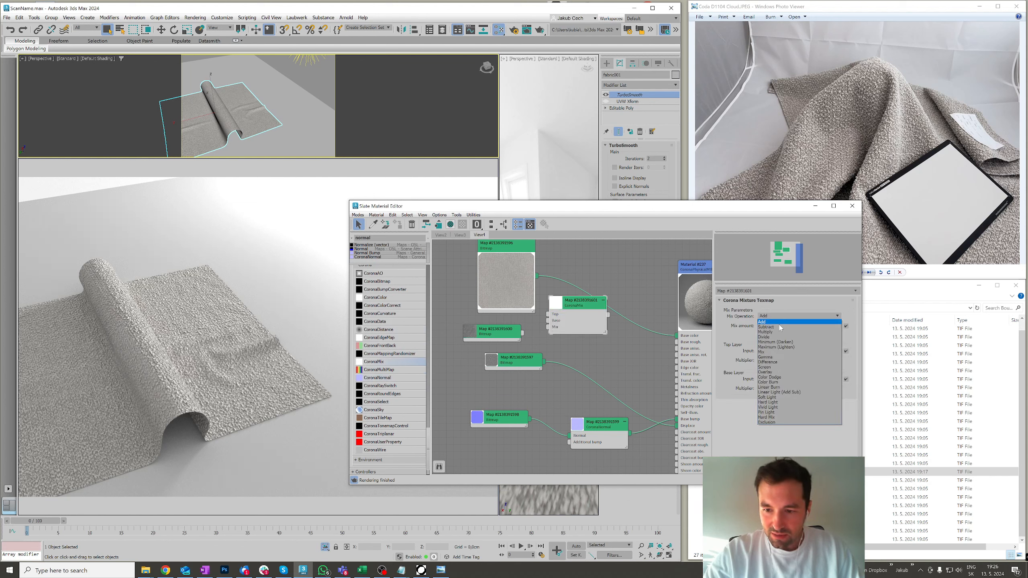
{"action": "left_click", "coordinate": [769, 352]}
{"action": "middle_click_drag", "start_coordinate": [530, 290], "coordinate": [540, 309]}
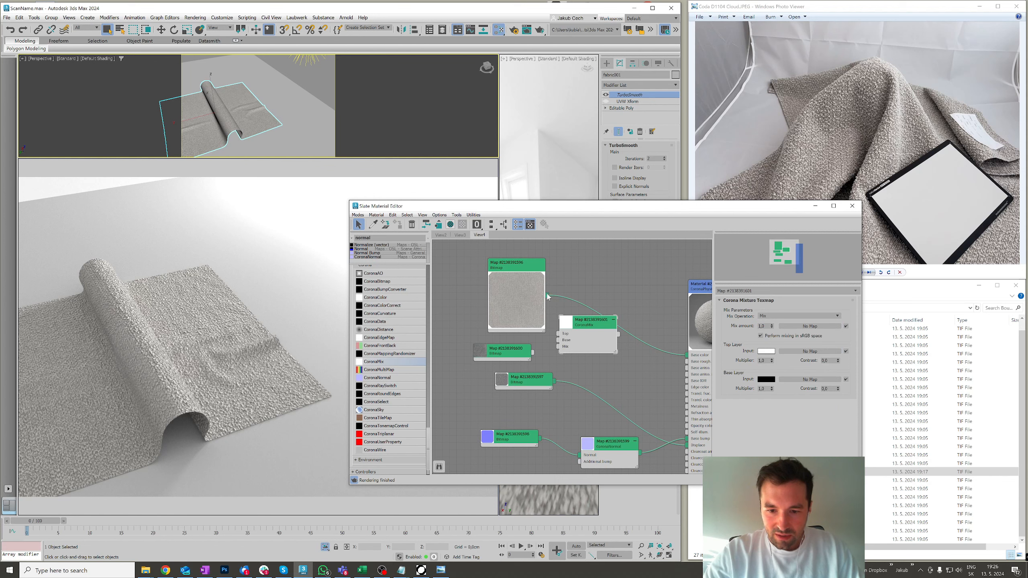
Step: Connect the albedo to the CoronaMix Top input, the mask to its Mix input, and its output to Base color
{"action": "left_click_drag", "start_coordinate": [548, 296], "coordinate": [559, 333]}
{"action": "middle_click_drag", "start_coordinate": [620, 337], "coordinate": [548, 330]}
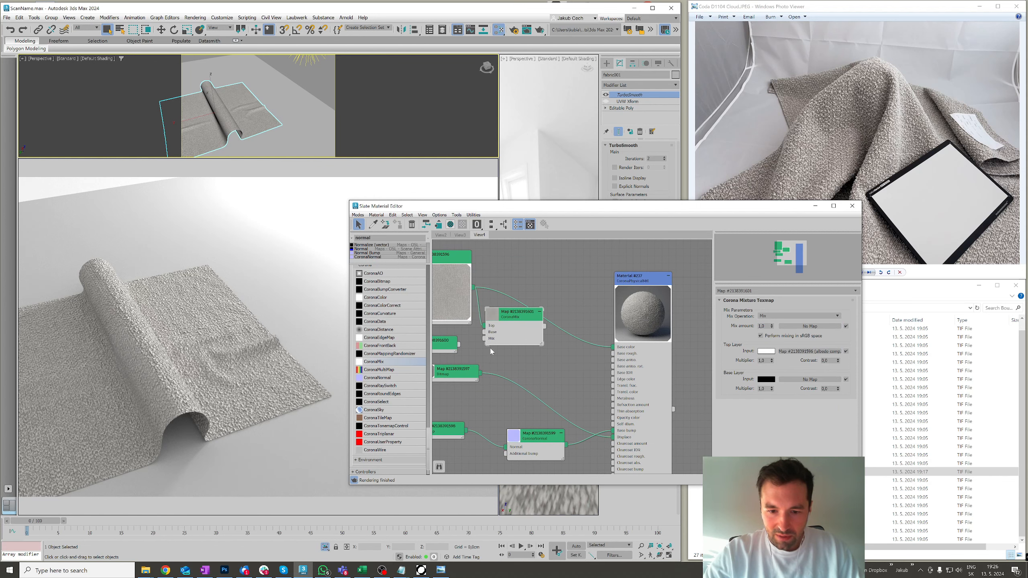
{"action": "middle_click_drag", "start_coordinate": [491, 352], "coordinate": [572, 344]}
{"action": "left_click_drag", "start_coordinate": [550, 344], "coordinate": [568, 334]}
{"action": "middle_click_drag", "start_coordinate": [604, 337], "coordinate": [565, 341]}
{"action": "left_click_drag", "start_coordinate": [580, 328], "coordinate": [654, 344]}
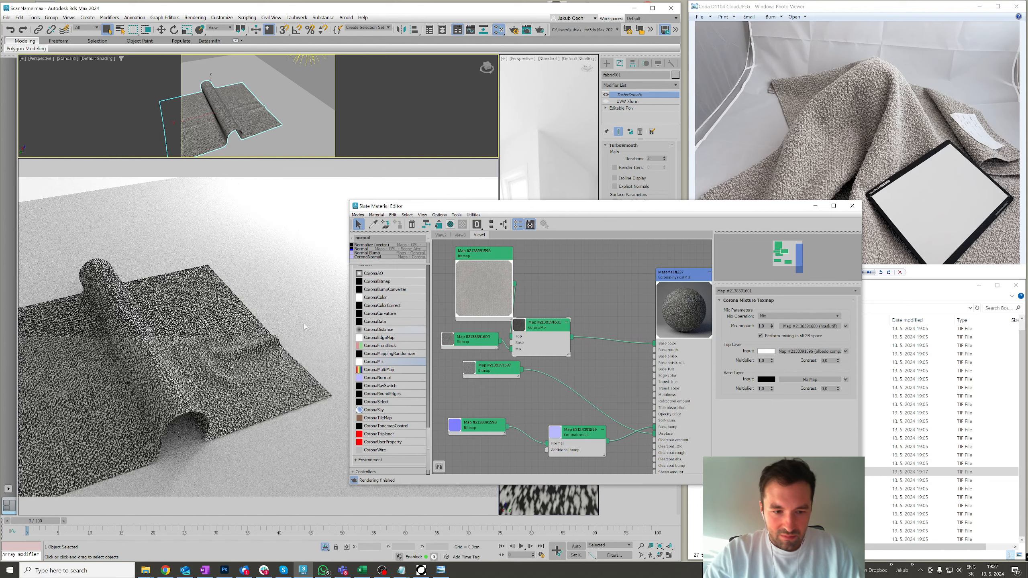
Step: Spread out the bitmap and CoronaMix nodes and duplicate the albedo comp bitmap below the original
{"action": "scroll", "coordinate": [235, 114], "scroll_direction": "up", "scroll_amount": 5}
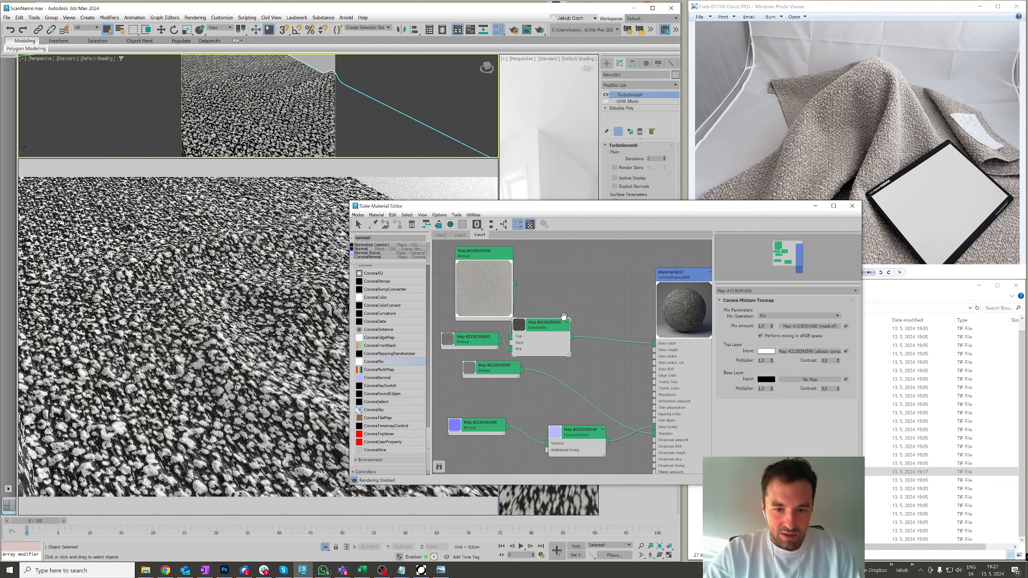
{"action": "scroll", "coordinate": [562, 314], "scroll_direction": "down", "scroll_amount": 1}
{"action": "middle_click_drag", "start_coordinate": [562, 314], "coordinate": [623, 315]}
{"action": "left_click_drag", "start_coordinate": [538, 267], "coordinate": [465, 262]}
{"action": "left_click_drag", "start_coordinate": [591, 327], "coordinate": [595, 303]}
{"action": "left_click_drag", "start_coordinate": [536, 340], "coordinate": [489, 359]}
{"action": "middle_click_drag", "start_coordinate": [488, 320], "coordinate": [534, 338]}
{"action": "mouse_move", "coordinate": [511, 274]}
{"action": "left_mouse_down"}
{"action": "mouse_move", "coordinate": [513, 257]}
{"action": "mouse_move", "coordinate": [514, 297]}
{"action": "left_mouse_up"}
{"action": "double_click", "coordinate": [511, 259]}
Step: Add a CoronaColorCorrect map between the duplicated albedo and the CoronaMix, using the duplicate as its input
{"action": "scroll", "coordinate": [388, 369], "scroll_direction": "up", "scroll_amount": 2}
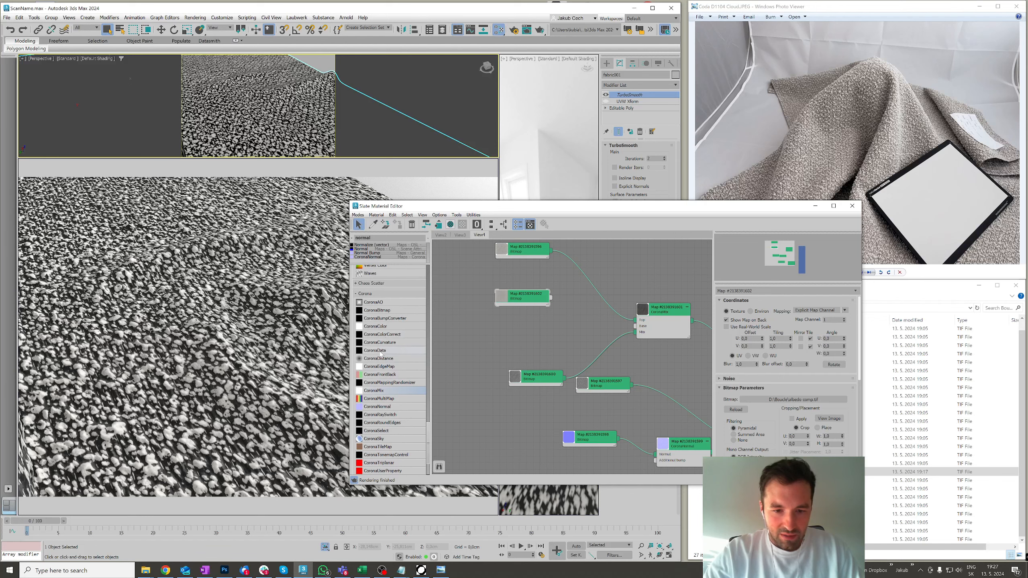
{"action": "left_click_drag", "start_coordinate": [582, 318], "coordinate": [582, 318]}
{"action": "left_click_drag", "start_coordinate": [527, 296], "coordinate": [473, 310]}
{"action": "left_click_drag", "start_coordinate": [587, 309], "coordinate": [522, 314]}
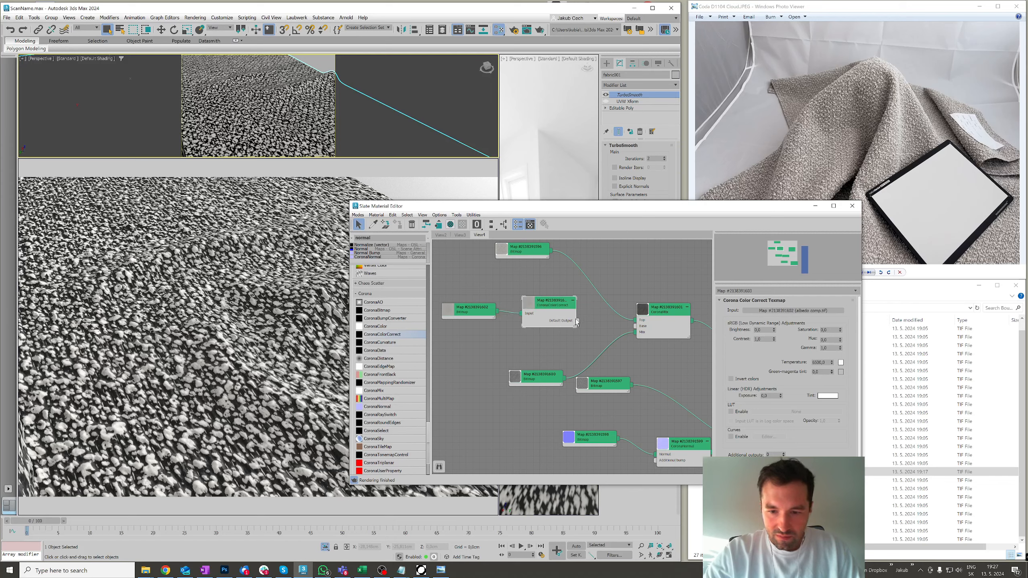
Step: Connect the CoronaColorCorrect output to the CoronaMix Base input and enlarge the weave in the reference photo
{"action": "left_click_drag", "start_coordinate": [634, 328], "coordinate": [635, 326]}
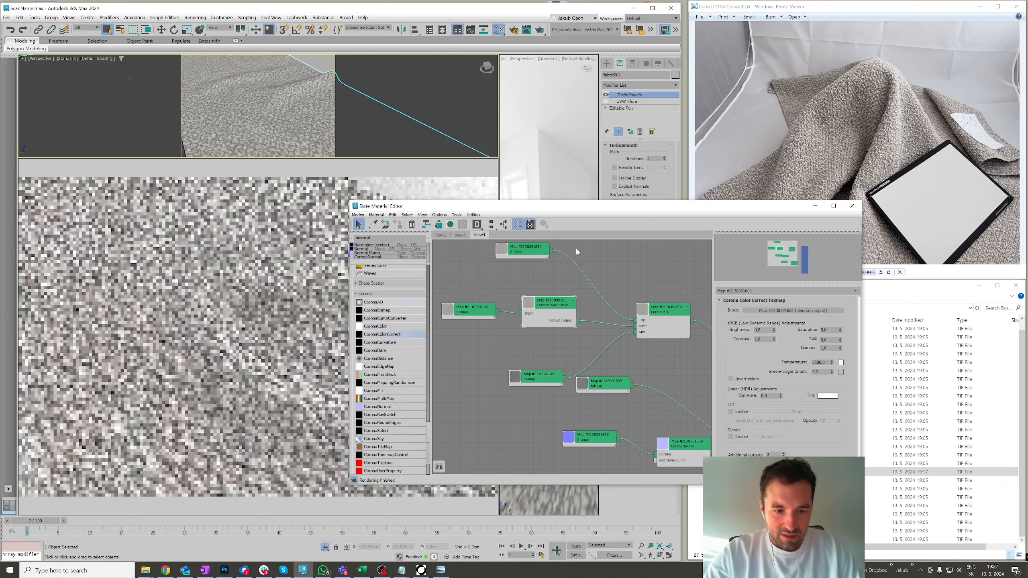
{"action": "scroll", "coordinate": [861, 122], "scroll_direction": "up", "scroll_amount": 4}
{"action": "scroll", "coordinate": [861, 122], "scroll_direction": "up", "scroll_amount": 3}
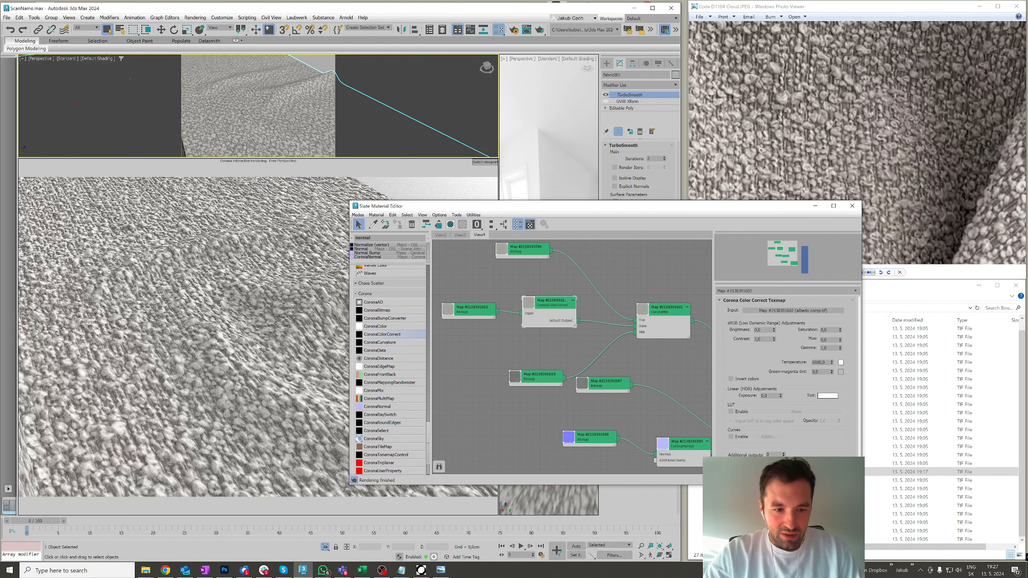
Step: Open the fabric material's basic options and set the base layer IOR to 1,0
{"action": "middle_click_drag", "start_coordinate": [631, 329], "coordinate": [464, 344]}
{"action": "left_click", "coordinate": [608, 317]}
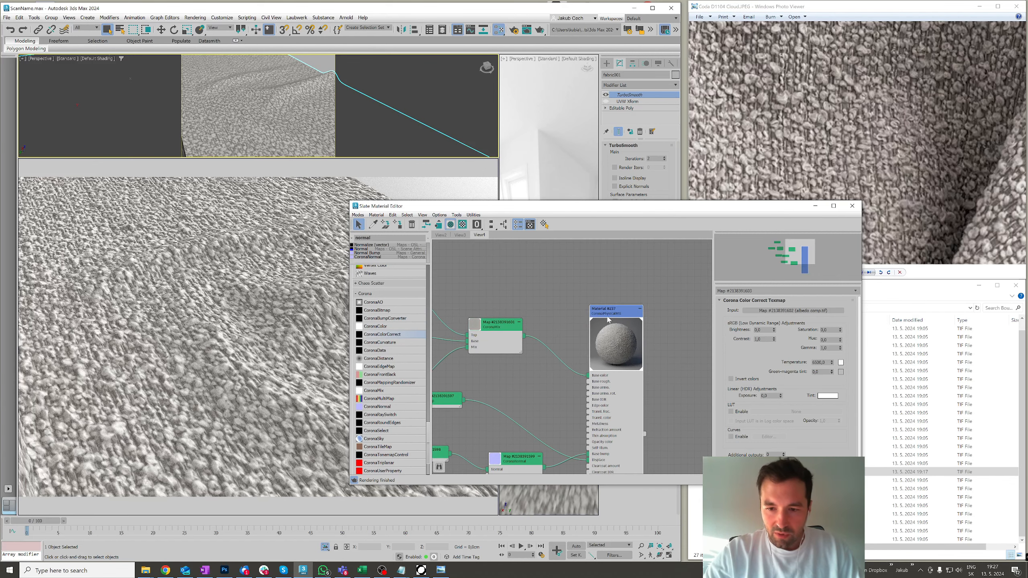
{"action": "double_click", "coordinate": [610, 317]}
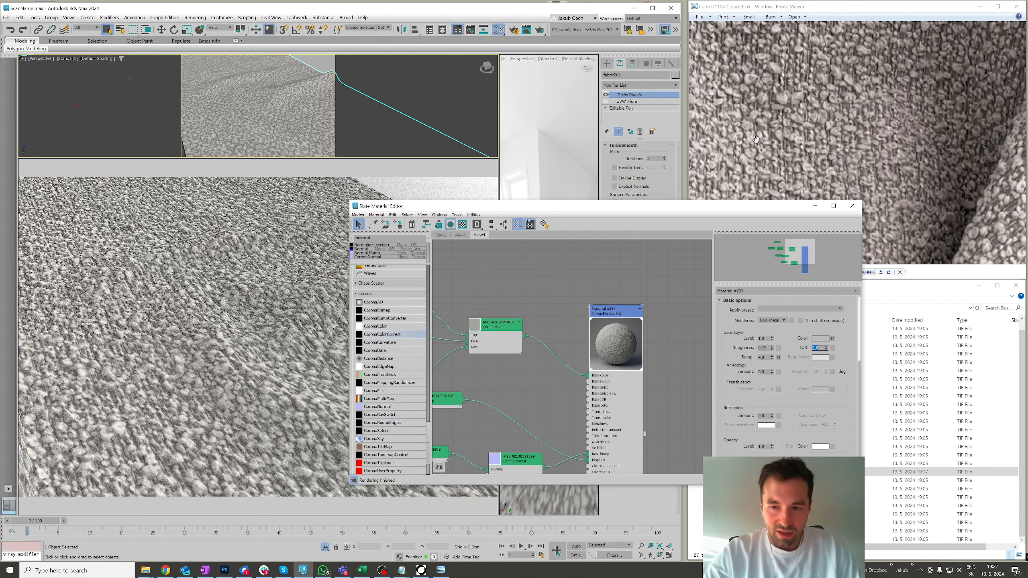
Step: Lower the hue in the CoronaColorCorrect map, set its exposure to -0,3 and its saturation to 0,1
{"action": "middle_click_drag", "start_coordinate": [533, 323], "coordinate": [619, 308]}
{"action": "double_click", "coordinate": [468, 304]}
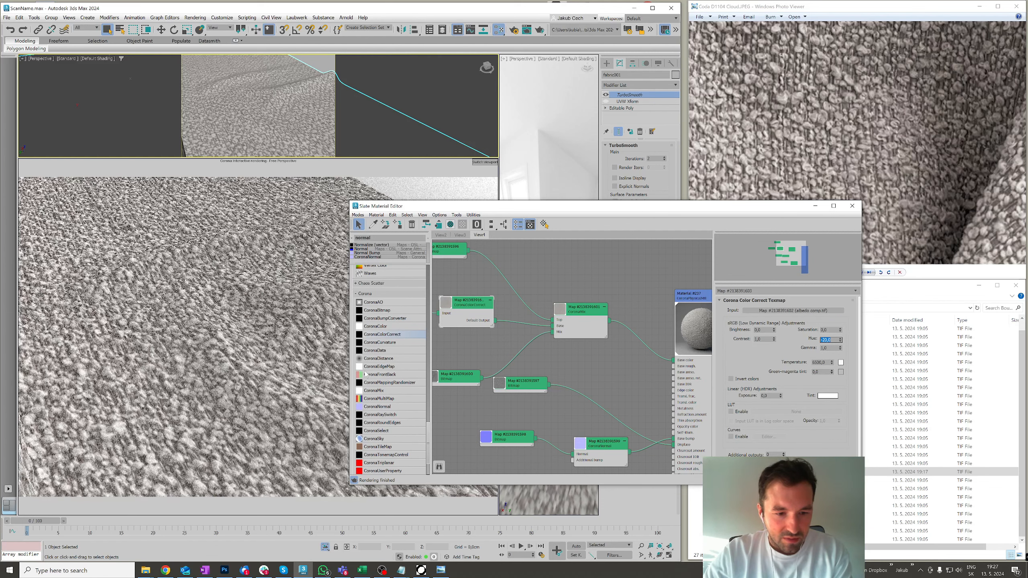
{"action": "type", "text": "-0,3"}
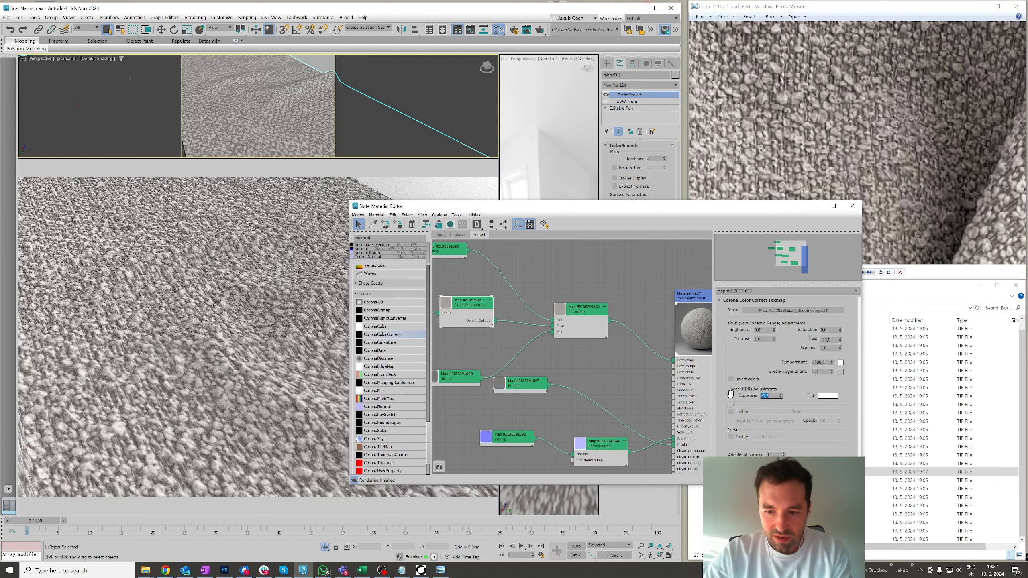
{"action": "key", "text": "Return"}
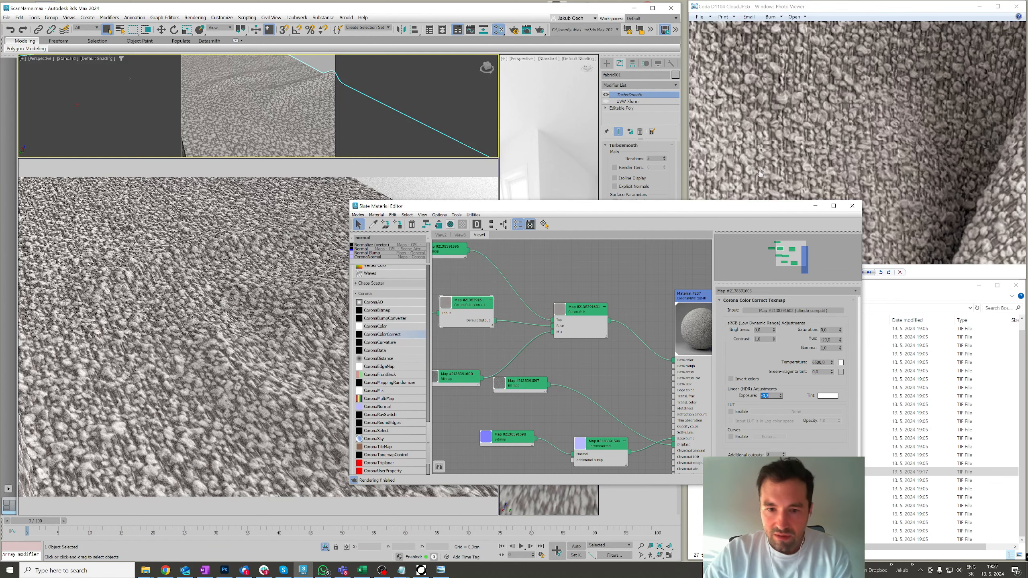
{"action": "left_click_drag", "start_coordinate": [763, 8], "coordinate": [719, 66]}
{"action": "left_click", "coordinate": [558, 282]}
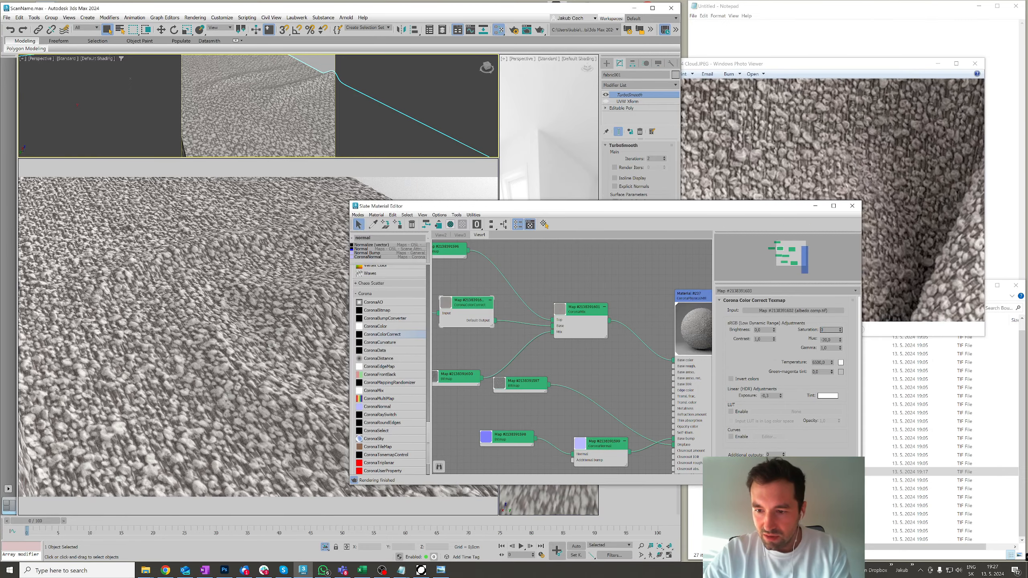
{"action": "left_click", "coordinate": [758, 81]}
{"action": "left_click_drag", "start_coordinate": [766, 65], "coordinate": [798, 97]}
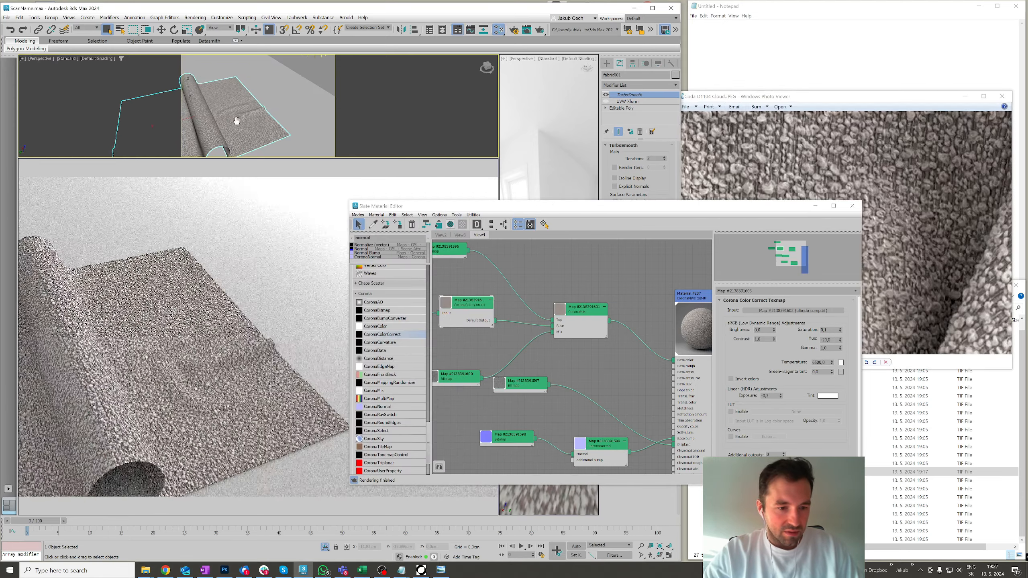
Step: Compare the rendered fabric's colour and weave with the reference photo, from the whole roll to close-up
{"action": "left_click", "coordinate": [756, 140]}
{"action": "scroll", "coordinate": [754, 210], "scroll_direction": "down", "scroll_amount": 8}
{"action": "middle_click_drag", "start_coordinate": [280, 133], "coordinate": [228, 126]}
{"action": "scroll", "coordinate": [228, 126], "scroll_direction": "up", "scroll_amount": 3}
{"action": "left_click_drag", "start_coordinate": [486, 206], "coordinate": [602, 435]}
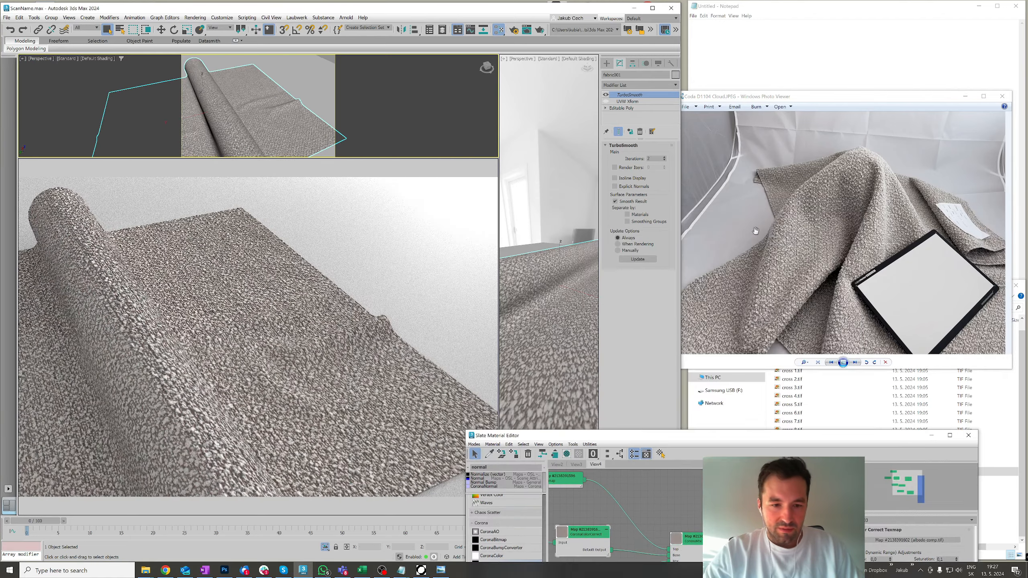
{"action": "scroll", "coordinate": [826, 189], "scroll_direction": "up", "scroll_amount": 5}
{"action": "scroll", "coordinate": [825, 189], "scroll_direction": "up", "scroll_amount": 3}
{"action": "scroll", "coordinate": [259, 111], "scroll_direction": "up", "scroll_amount": 5}
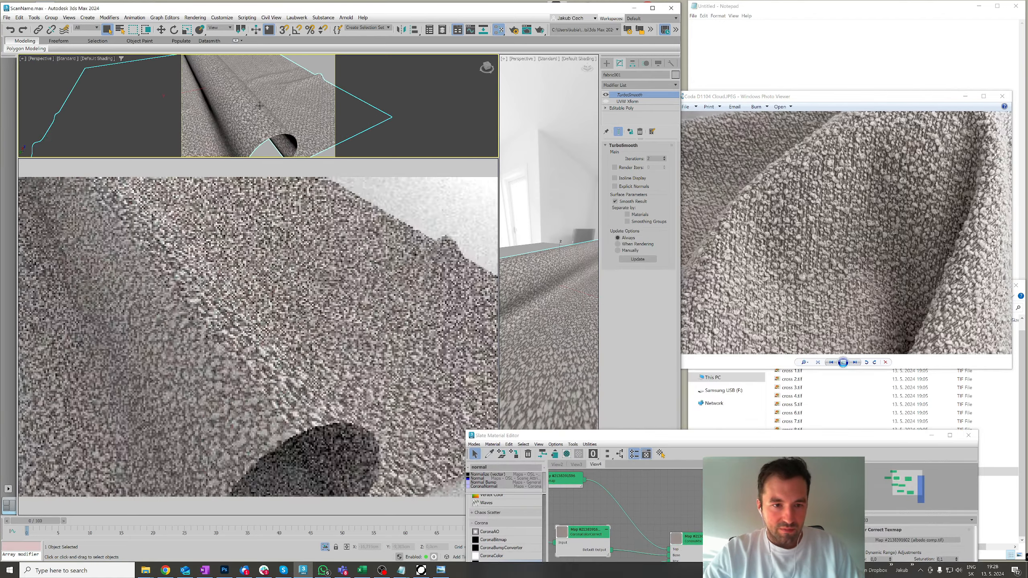
{"action": "scroll", "coordinate": [259, 110], "scroll_direction": "up", "scroll_amount": 3}
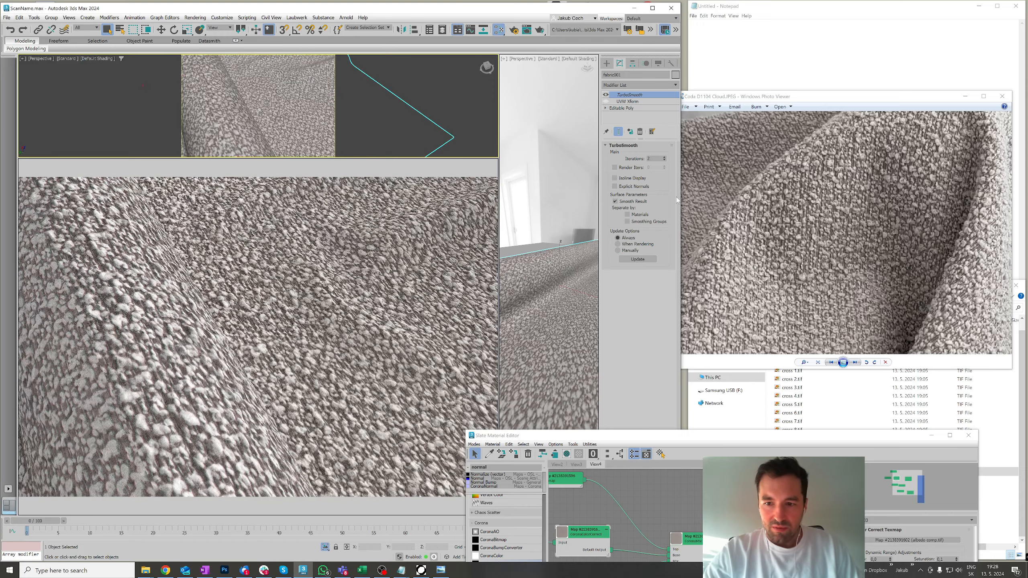
{"action": "middle_click_drag", "start_coordinate": [325, 61], "coordinate": [273, 94]}
{"action": "scroll", "coordinate": [273, 94], "scroll_direction": "up", "scroll_amount": 4}
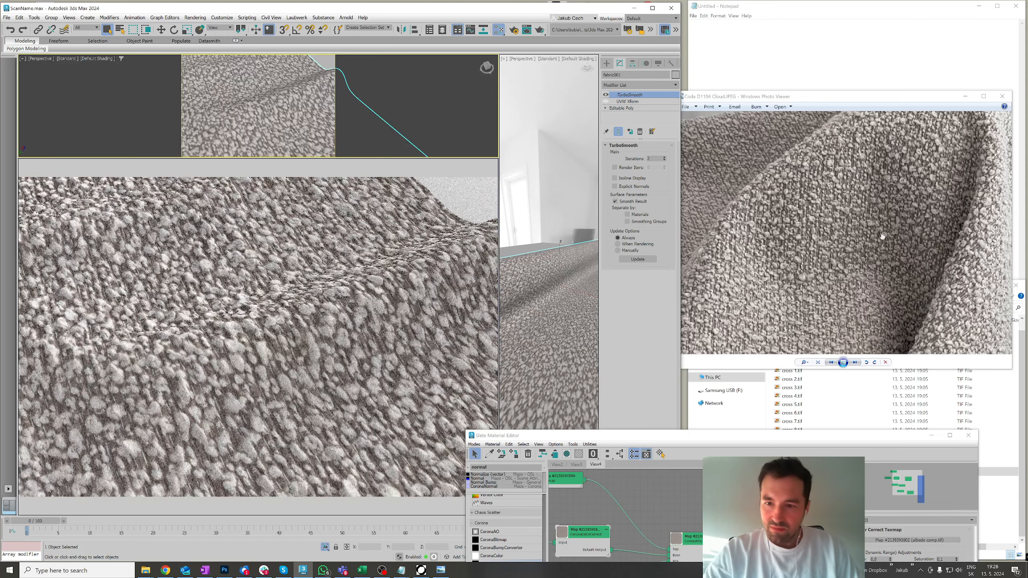
{"action": "left_click", "coordinate": [800, 211]}
{"action": "scroll", "coordinate": [798, 211], "scroll_direction": "up", "scroll_amount": 3}
{"action": "scroll", "coordinate": [307, 114], "scroll_direction": "down", "scroll_amount": 2}
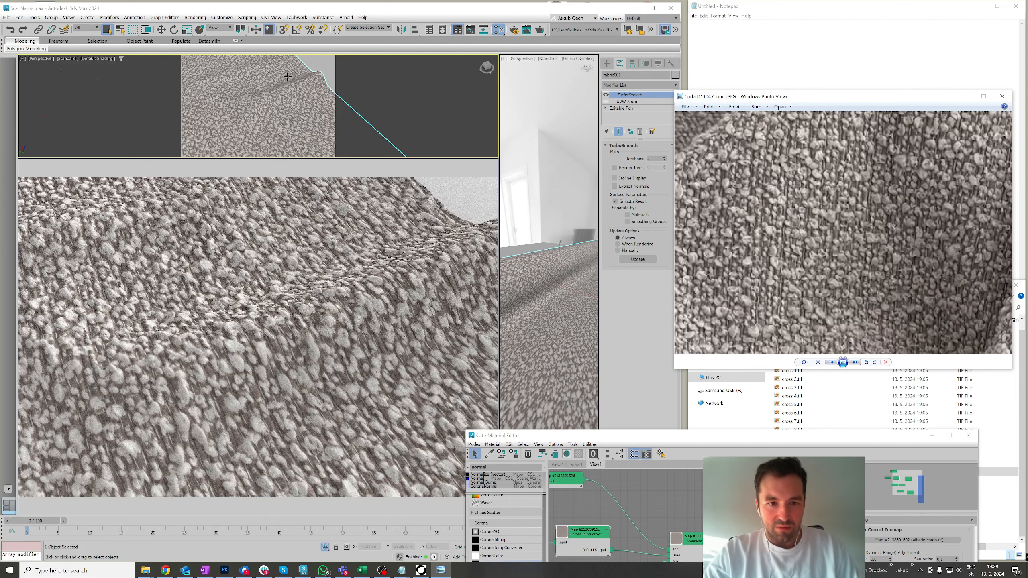
Step: Check the fabric's overall tone and texture scale against the reference photo placed beside and over the render
{"action": "left_click_drag", "start_coordinate": [692, 436], "coordinate": [546, 146]}
{"action": "middle_click_drag", "start_coordinate": [535, 273], "coordinate": [528, 287]}
{"action": "left_click", "coordinate": [878, 214]}
{"action": "scroll", "coordinate": [854, 224], "scroll_direction": "down", "scroll_amount": 8}
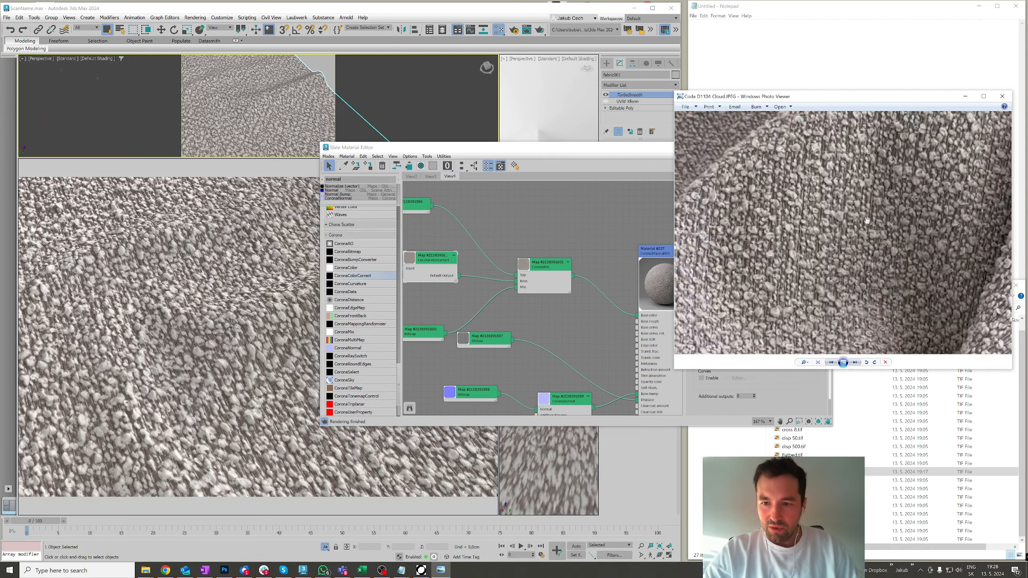
{"action": "left_click", "coordinate": [627, 292]}
{"action": "middle_click_drag", "start_coordinate": [627, 291], "coordinate": [549, 298]}
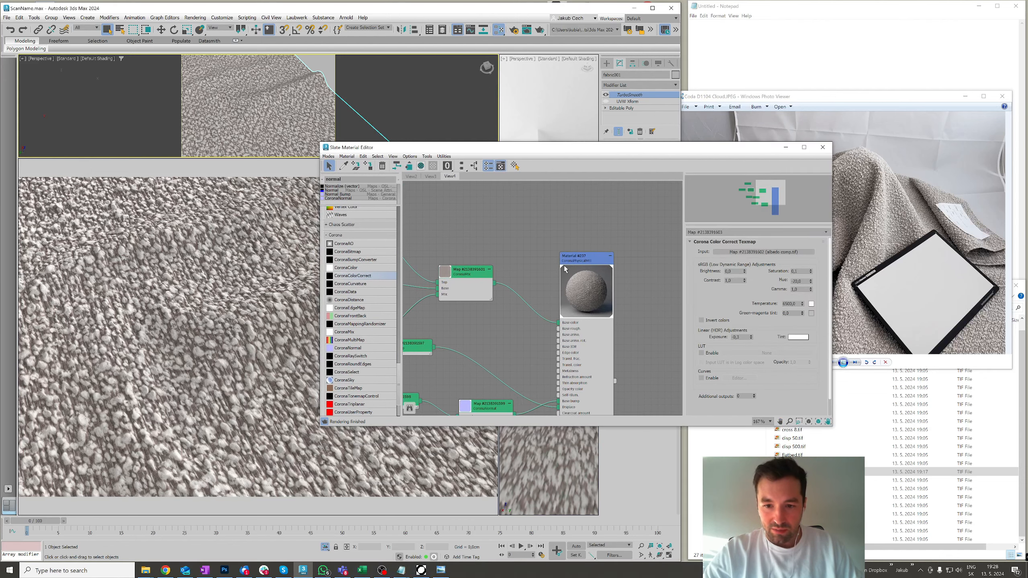
{"action": "scroll", "coordinate": [249, 103], "scroll_direction": "down", "scroll_amount": 6}
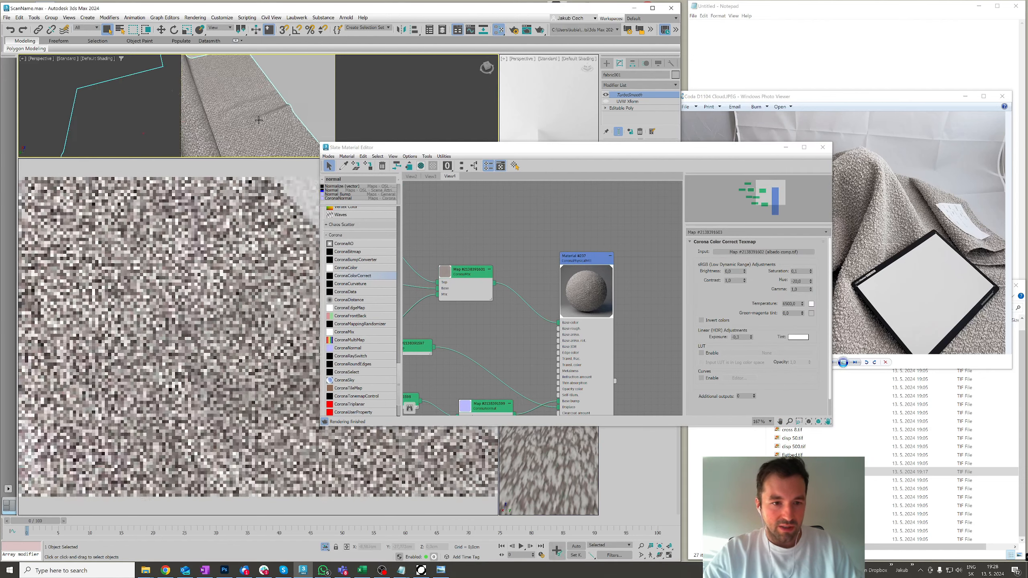
{"action": "middle_click_drag", "start_coordinate": [249, 103], "coordinate": [270, 113]}
{"action": "scroll", "coordinate": [271, 112], "scroll_direction": "up", "scroll_amount": 1}
{"action": "key", "text": "alt+Tab"}
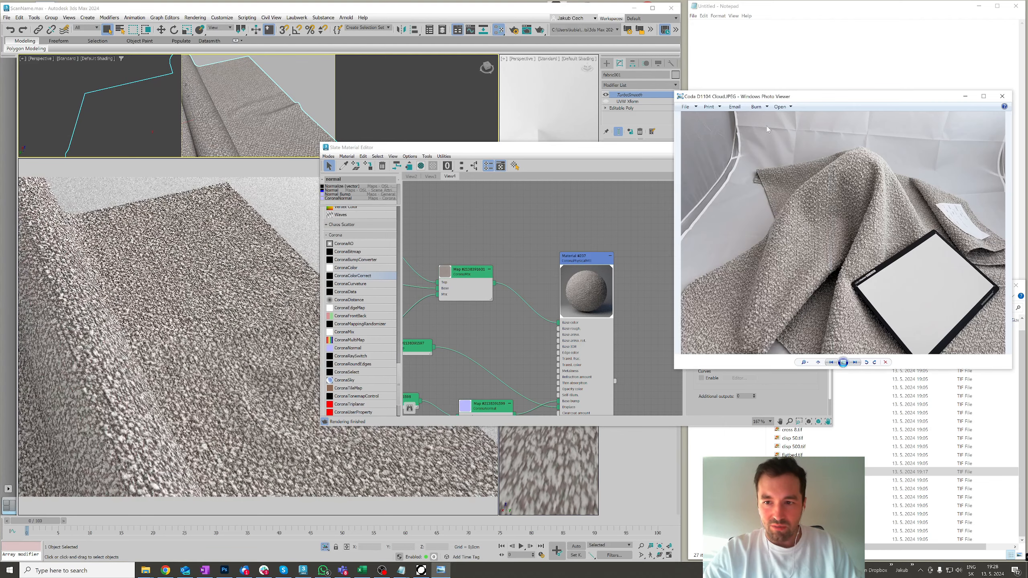
{"action": "left_click_drag", "start_coordinate": [533, 149], "coordinate": [739, 385]}
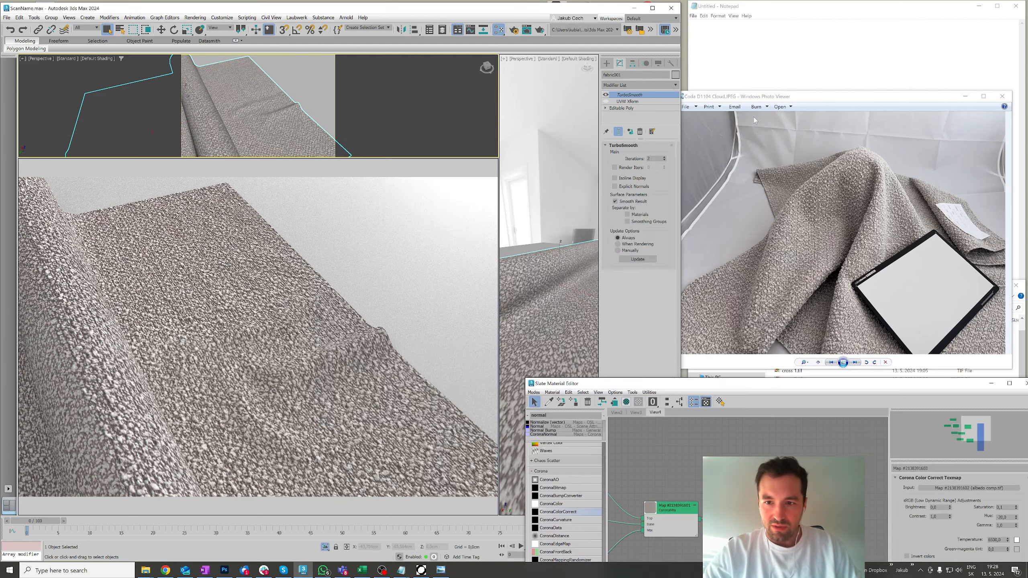
{"action": "left_click_drag", "start_coordinate": [754, 96], "coordinate": [420, 174]}
{"action": "scroll", "coordinate": [500, 323], "scroll_direction": "up", "scroll_amount": 7}
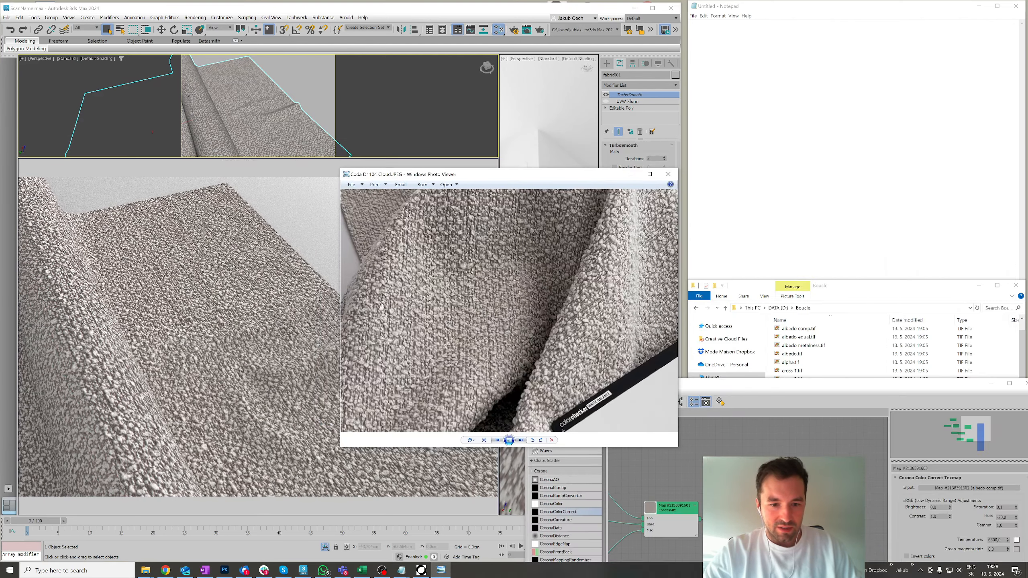
{"action": "left_click_drag", "start_coordinate": [419, 178], "coordinate": [773, 39]}
{"action": "scroll", "coordinate": [850, 170], "scroll_direction": "down", "scroll_amount": 5}
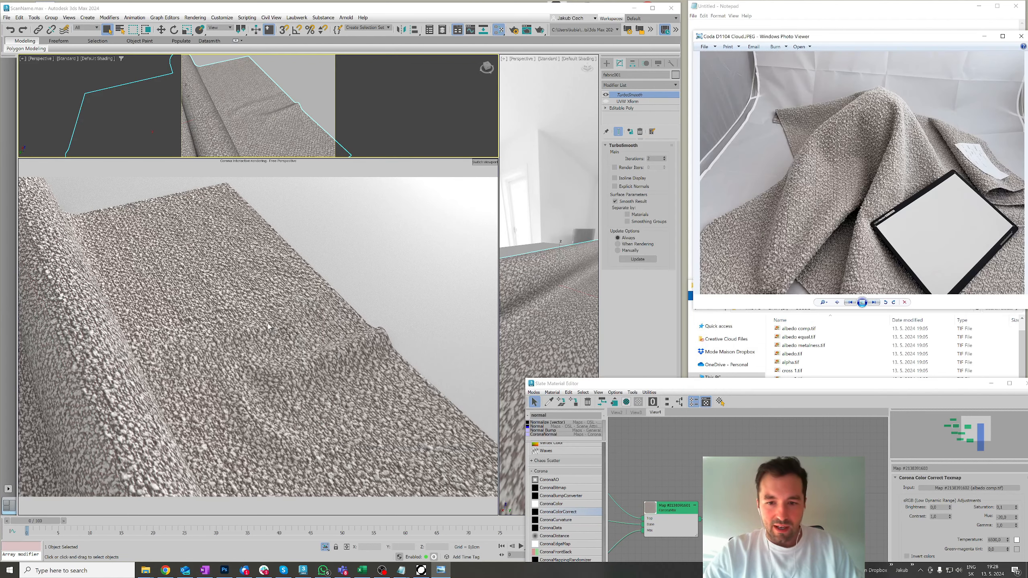
Step: Add trans.tif from the Boucle folder as a bitmap beside the normal map and enlarge its node preview
{"action": "left_click_drag", "start_coordinate": [688, 384], "coordinate": [547, 184]}
{"action": "scroll", "coordinate": [633, 291], "scroll_direction": "down", "scroll_amount": 2}
{"action": "left_click_drag", "start_coordinate": [729, 431], "coordinate": [729, 431]}
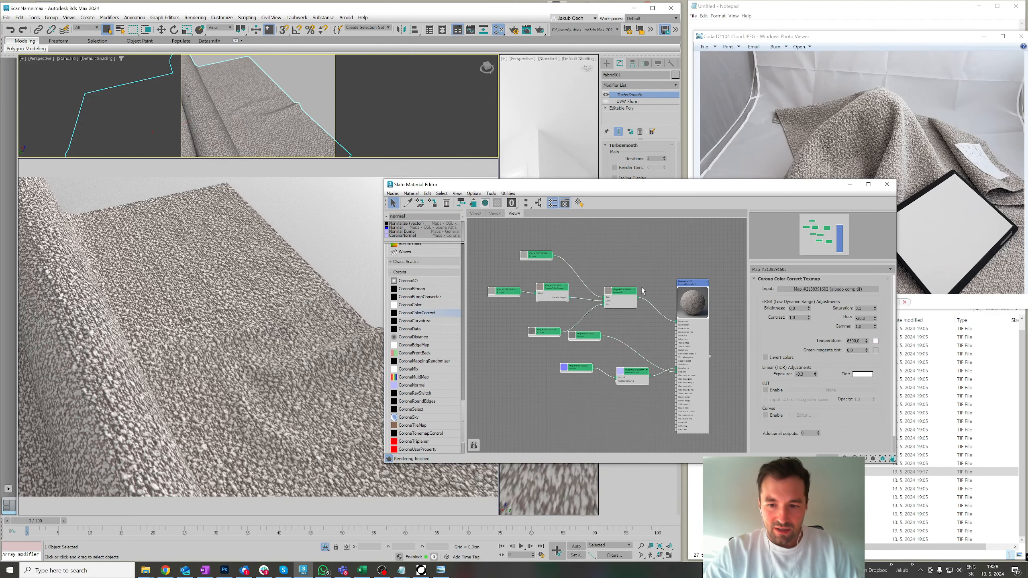
{"action": "left_click", "coordinate": [729, 429]}
{"action": "left_click", "coordinate": [878, 158]}
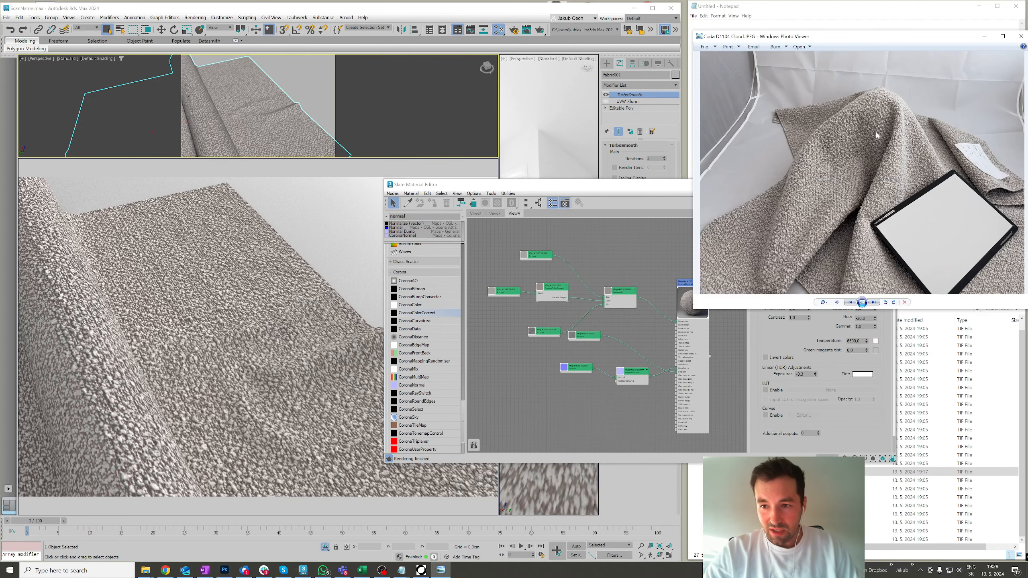
{"action": "left_click", "coordinate": [825, 514]}
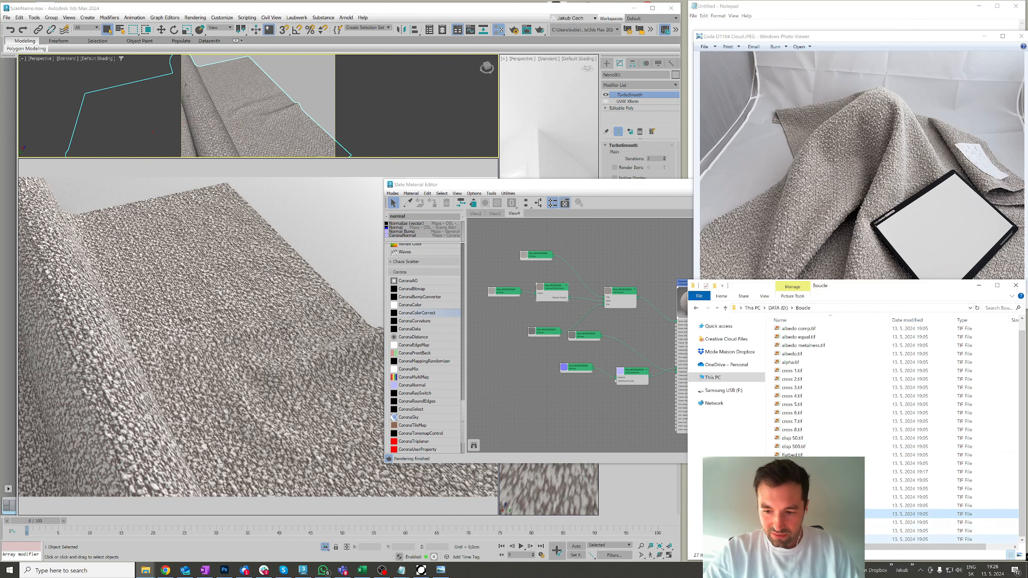
{"action": "left_click_drag", "start_coordinate": [825, 539], "coordinate": [528, 374]}
{"action": "left_click", "coordinate": [530, 374]}
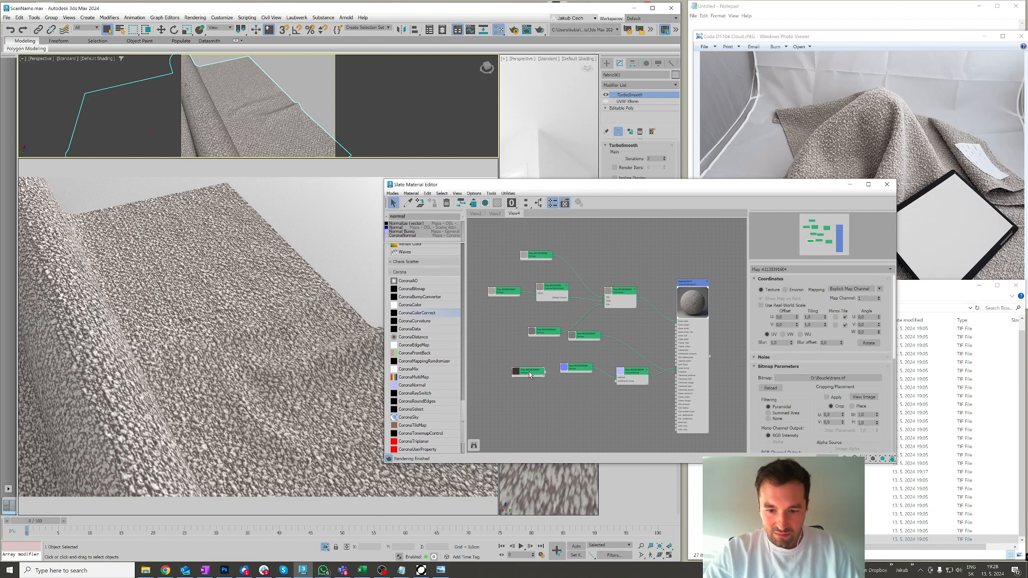
{"action": "double_click", "coordinate": [514, 371]}
Step: Connect the trans.tif bitmap to the material's Trans. color input
{"action": "scroll", "coordinate": [561, 375], "scroll_direction": "up", "scroll_amount": 2}
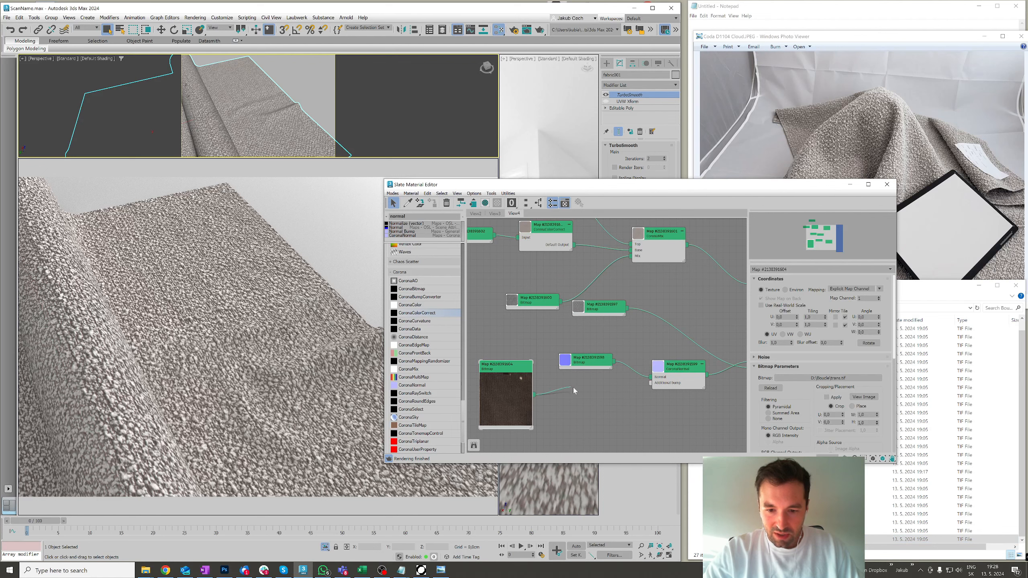
{"action": "left_click_drag", "start_coordinate": [573, 387], "coordinate": [669, 286]}
{"action": "middle_click_drag", "start_coordinate": [670, 222], "coordinate": [645, 294]}
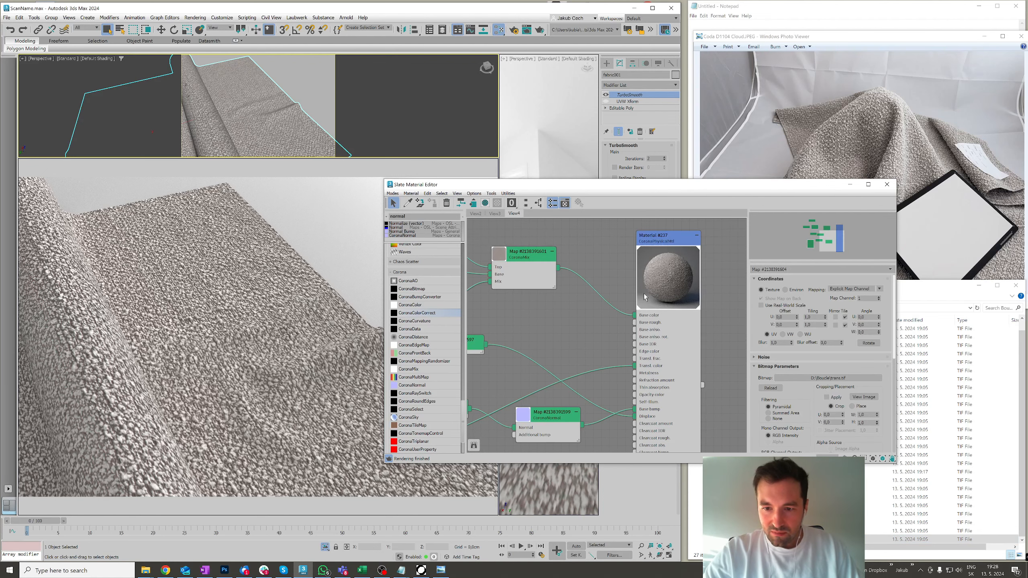
Step: Enable Thin shell (no inside) in the fabric material's basic options
{"action": "double_click", "coordinate": [664, 242]}
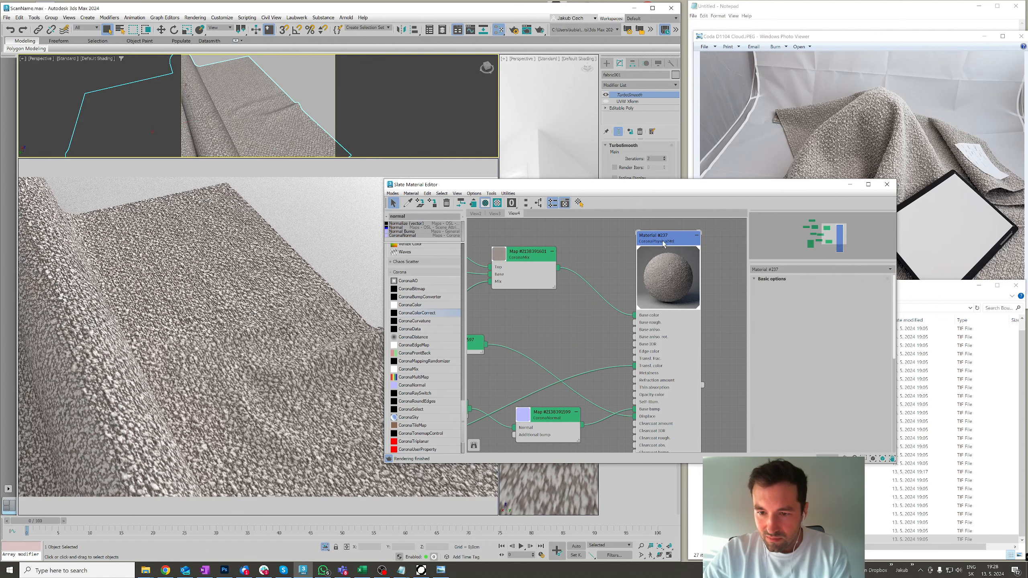
{"action": "scroll", "coordinate": [769, 347], "scroll_direction": "down", "scroll_amount": 5}
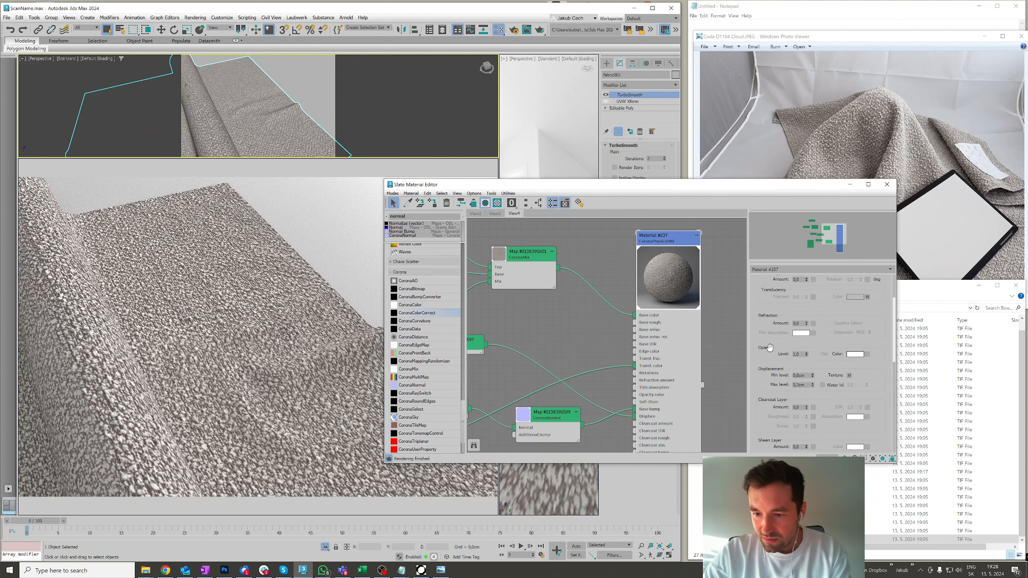
{"action": "scroll", "coordinate": [770, 347], "scroll_direction": "up", "scroll_amount": 2}
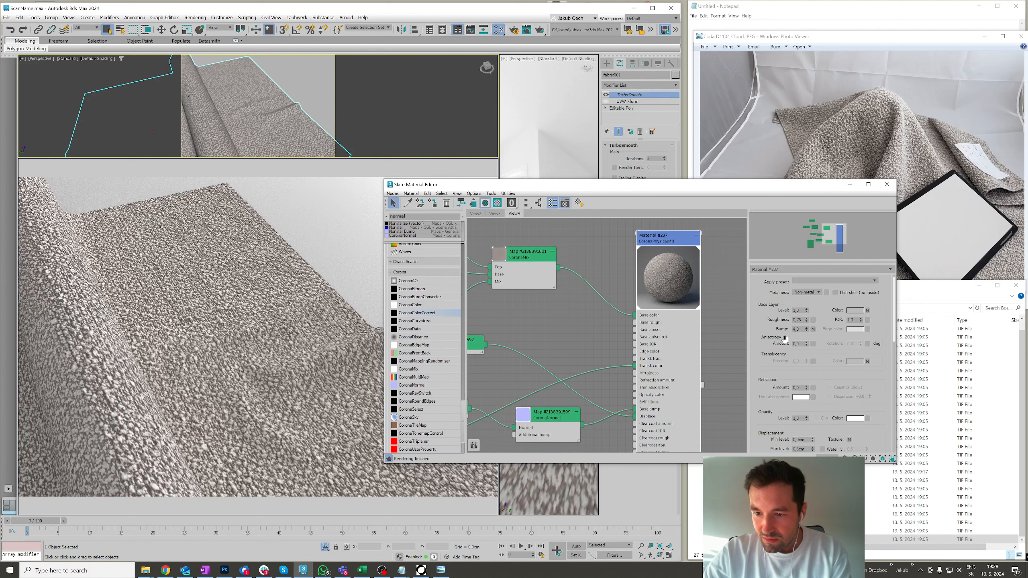
{"action": "left_click", "coordinate": [834, 292]}
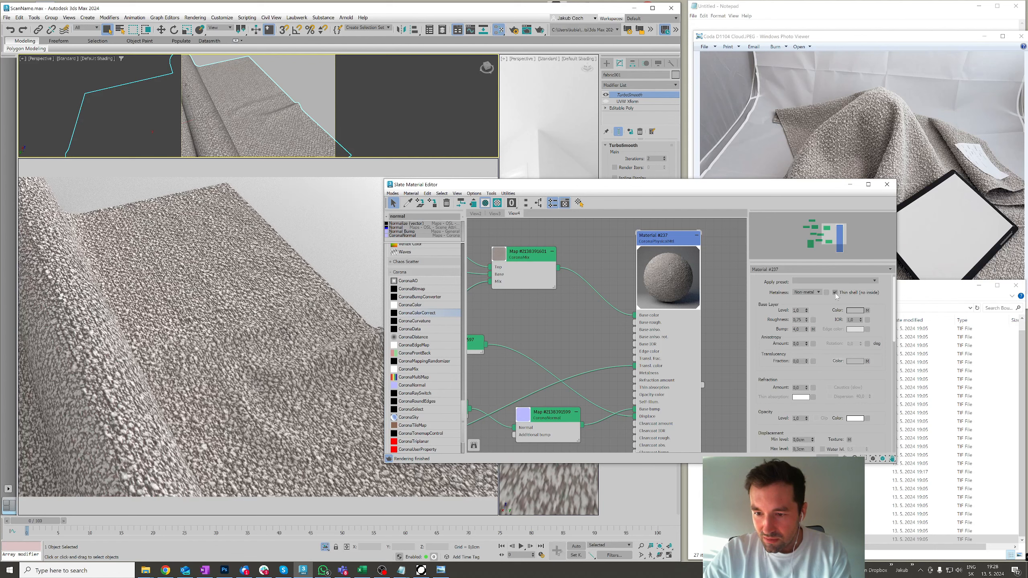